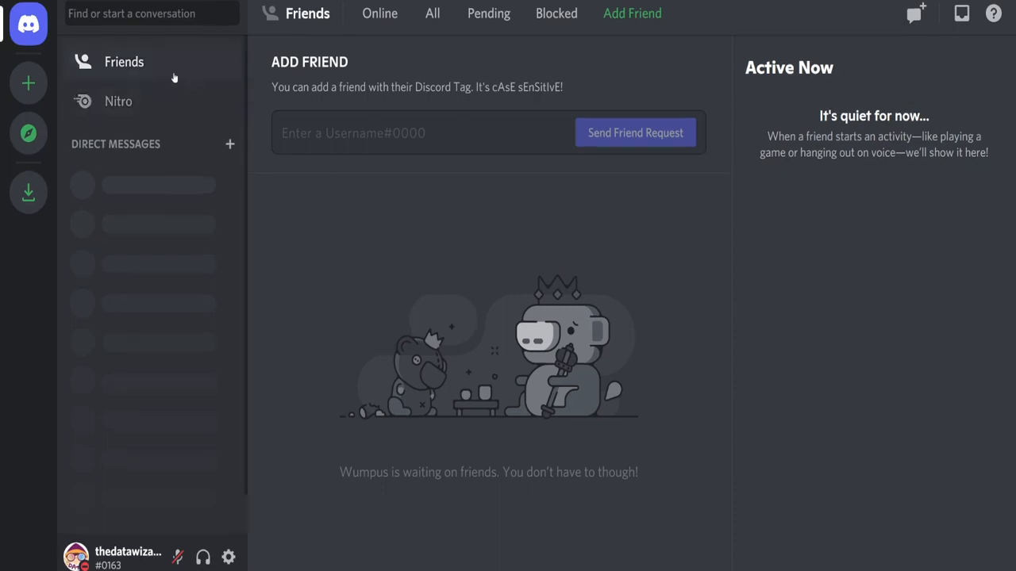
- Create a new server for a club or community and name it The Data Wizard
click(29, 83)
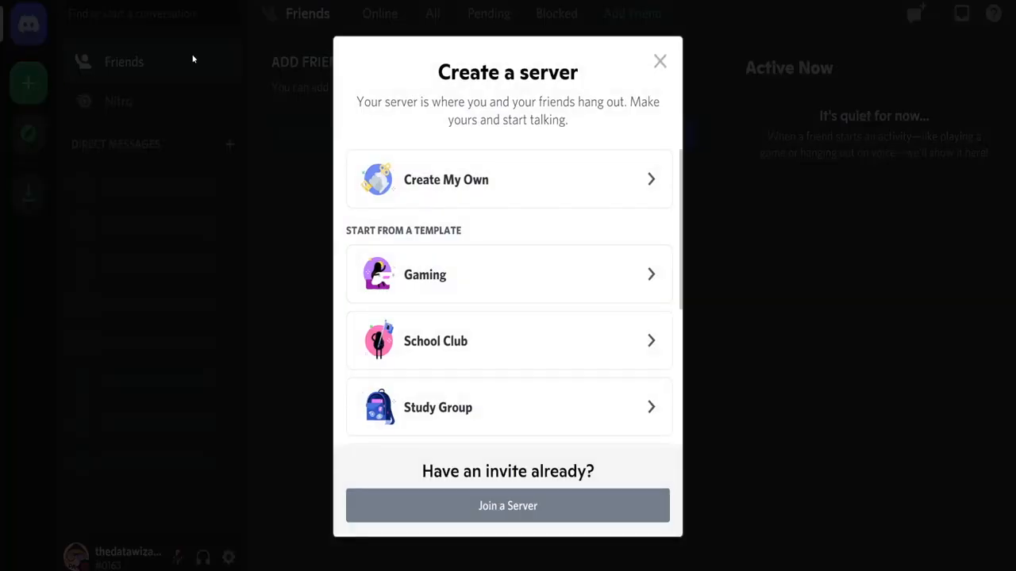
click(487, 195)
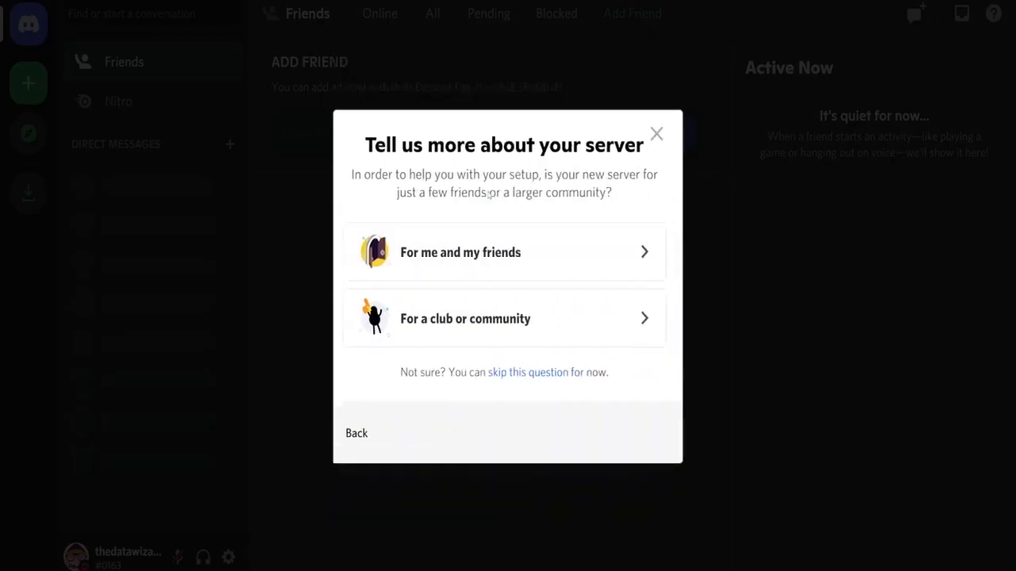
click(504, 326)
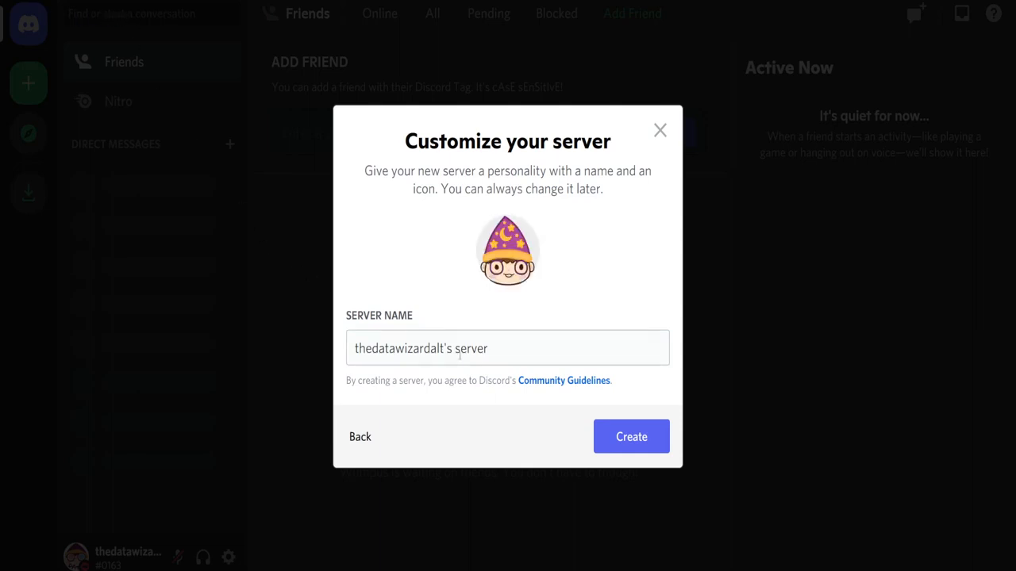
triple_click(458, 357)
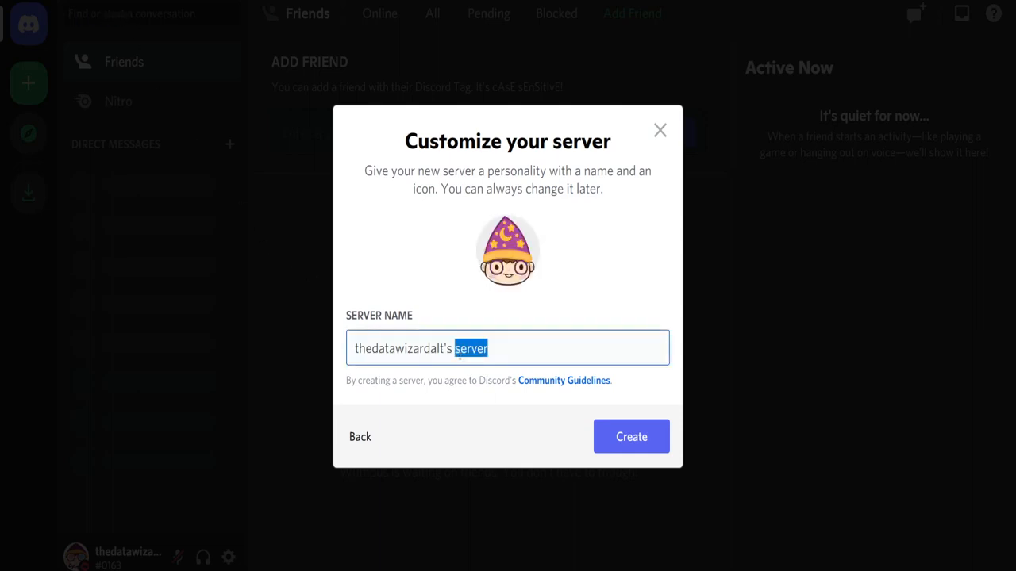
key(BackSpace)
text(The Data Wiz)
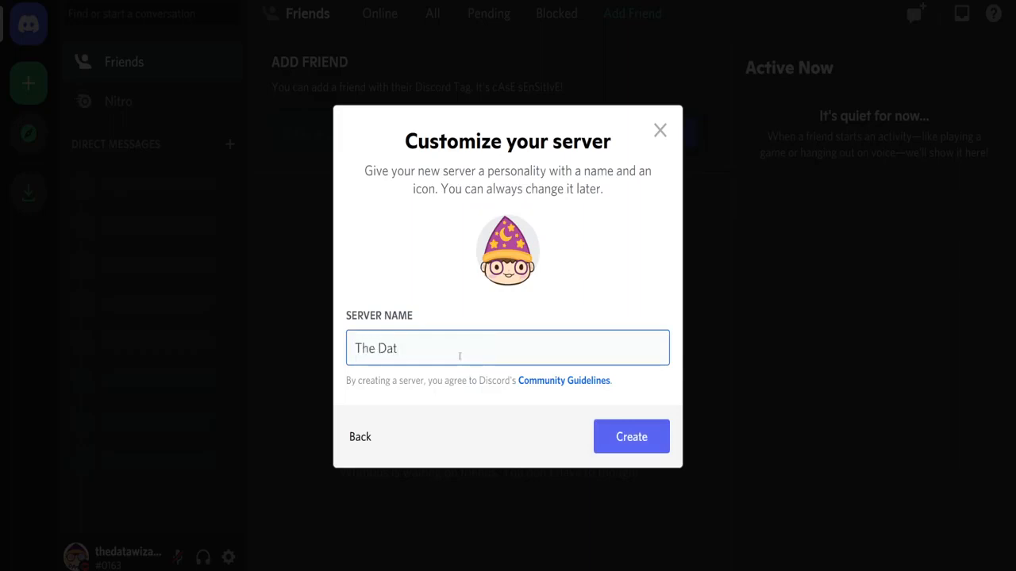
text(ard)
click(637, 447)
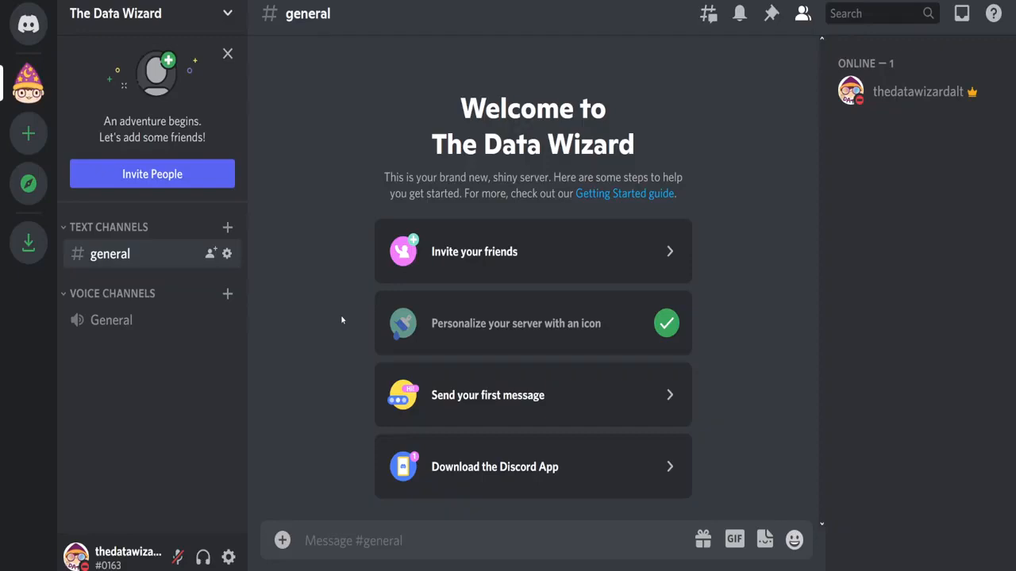
- View the options for inviting friends to the new server and dismiss them
click(152, 172)
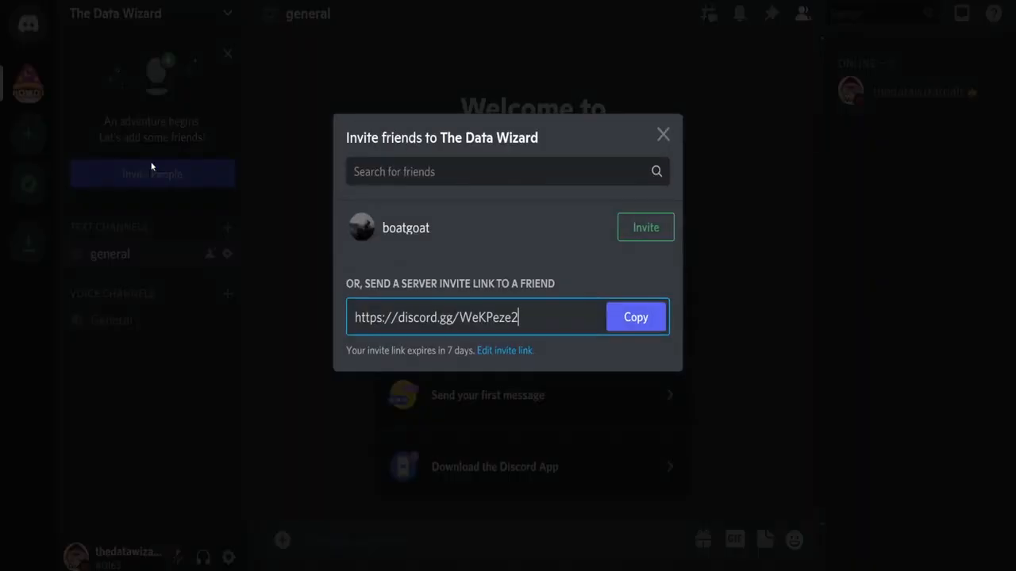
click(302, 260)
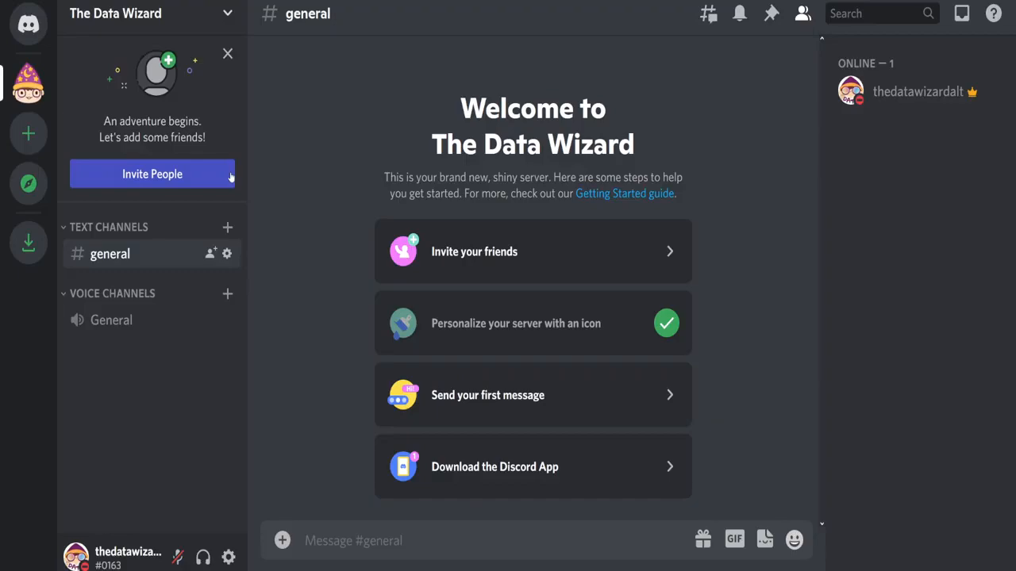
- Add two text channels named pets and introductions to the Text Channels category
click(228, 229)
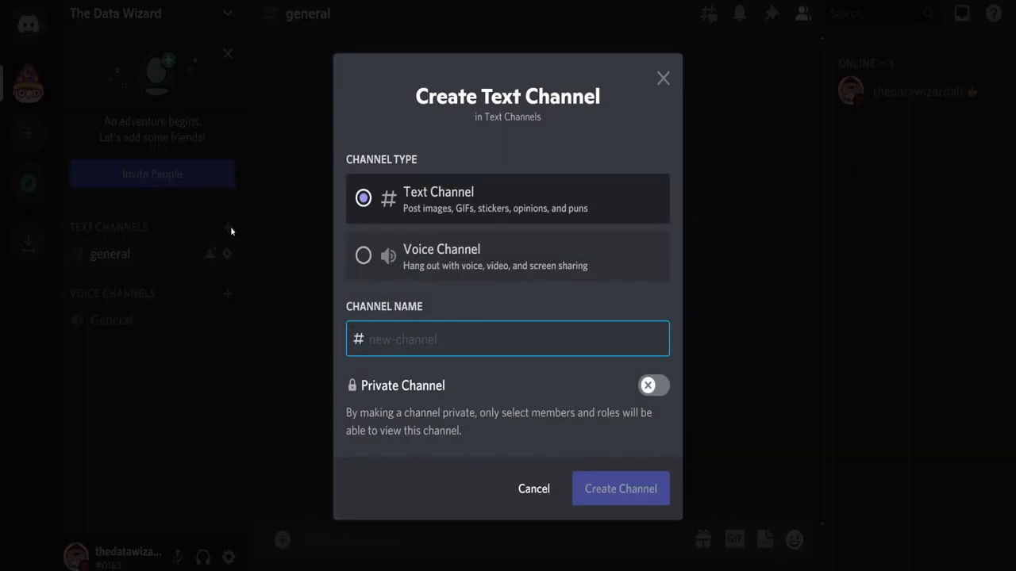
text(pets)
key(Return)
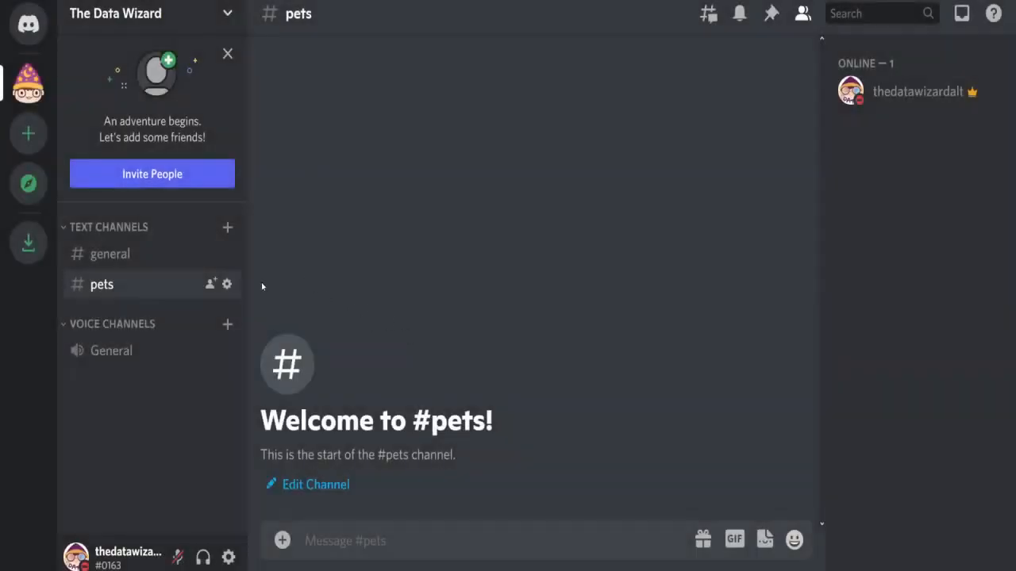
click(227, 229)
text(introductions)
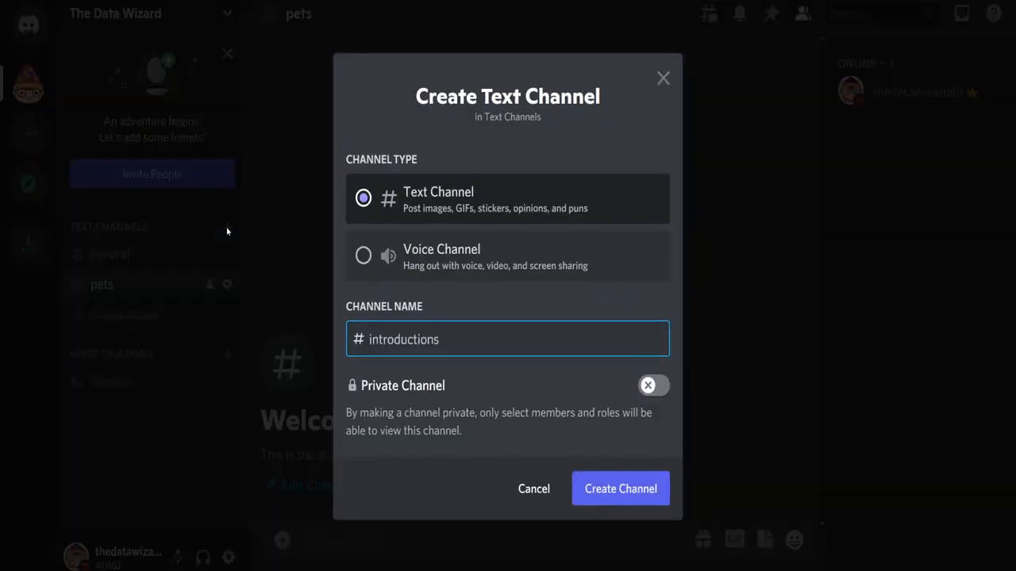
key(Return)
- Add a text channel named rules to the Text Channels category
click(227, 228)
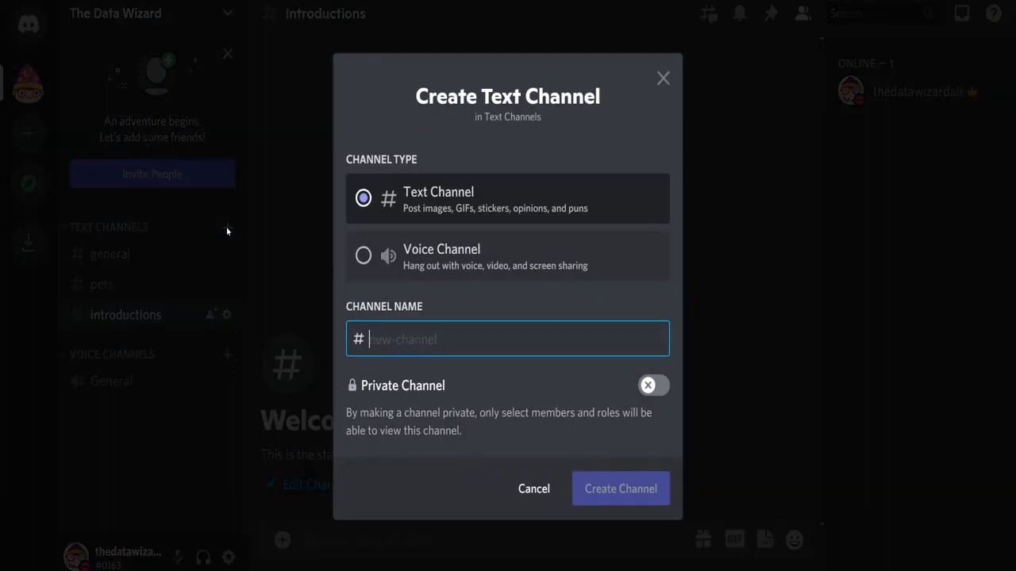
text(rules)
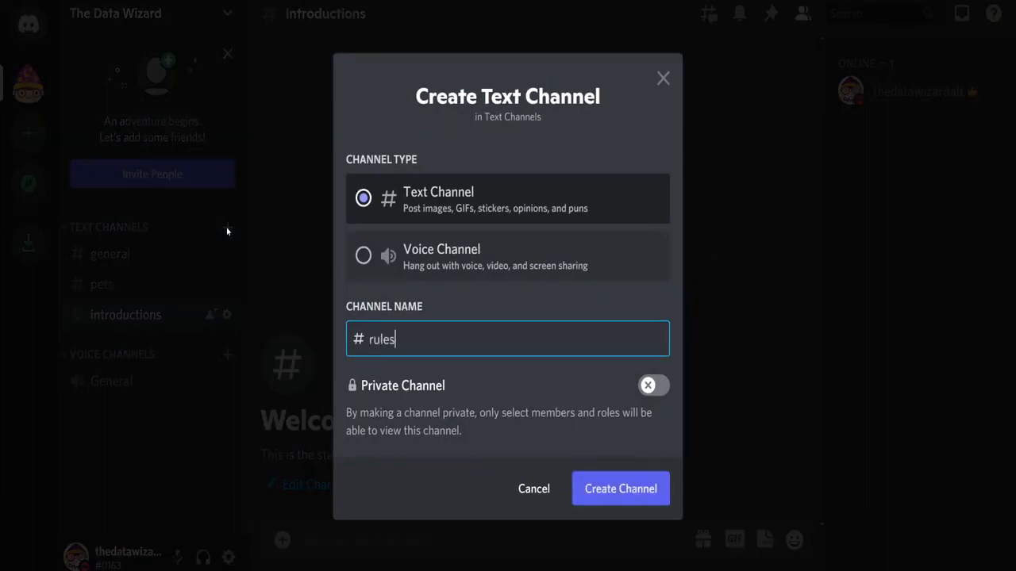
key(Return)
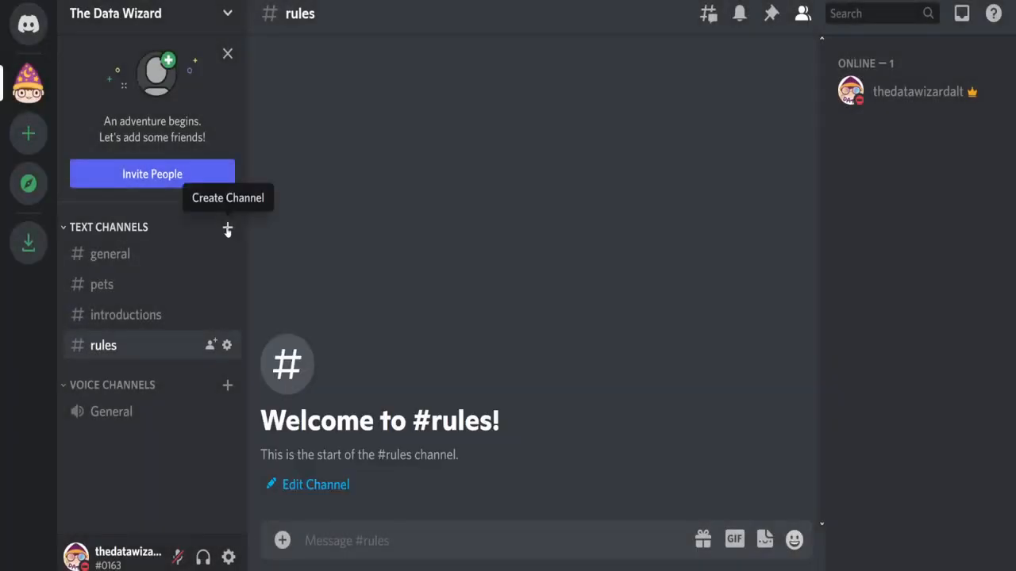
- Add a voice channel named gaming to the Voice Channels category
click(228, 386)
click(363, 256)
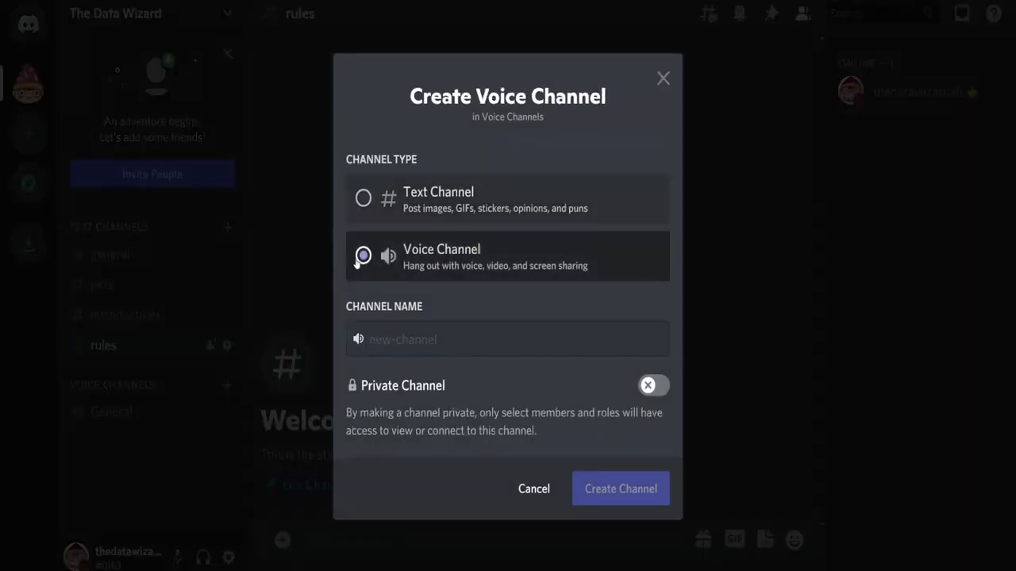
click(551, 341)
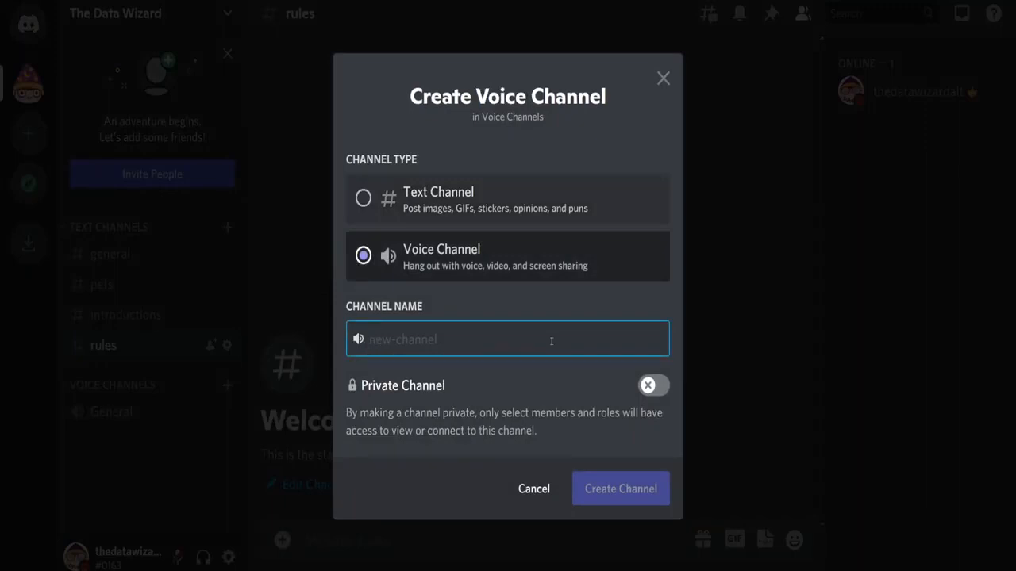
text(gramin)
key(BackSpace)
key(BackSpace)
key(BackSpace)
key(BackSpace)
key(BackSpace)
text(aming)
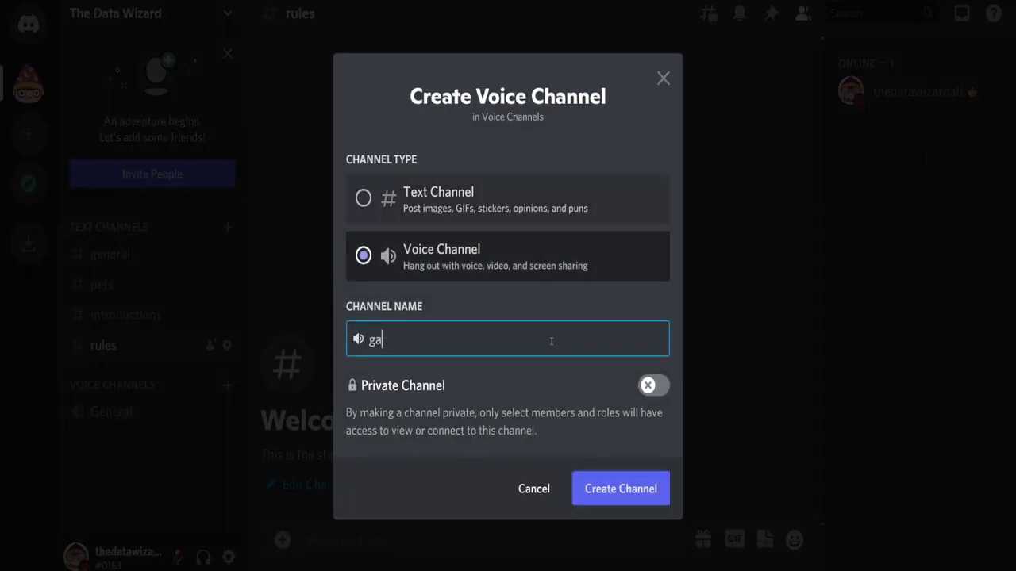
key(Return)
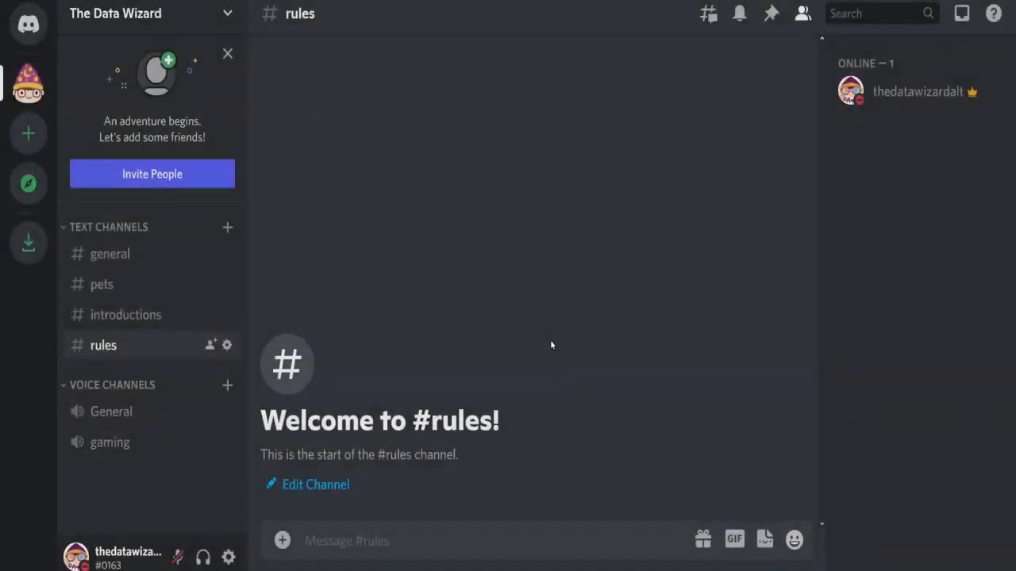
- Add a text channel named vc-textonly to the Voice Channels category
click(228, 385)
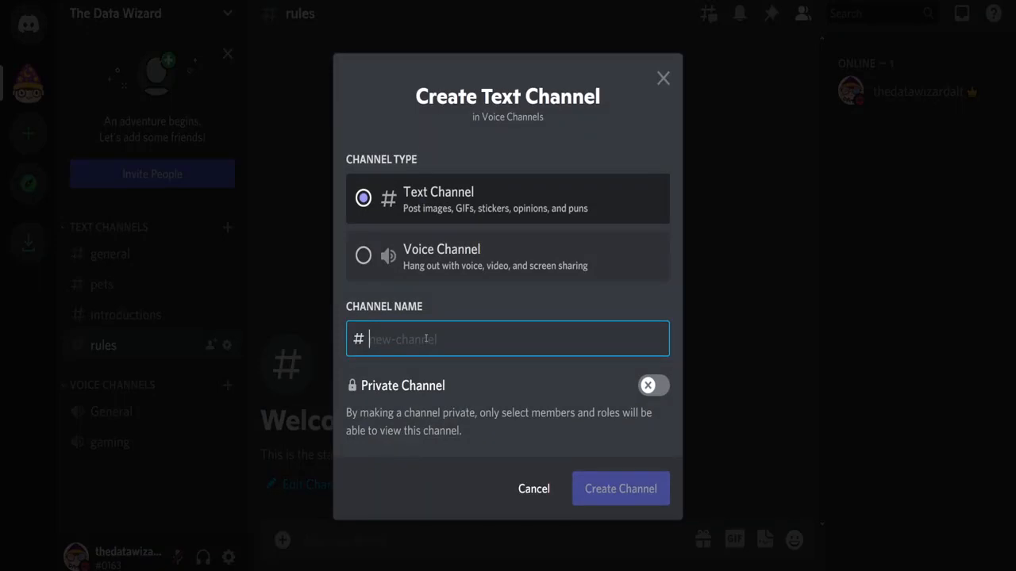
text(vc-textonly)
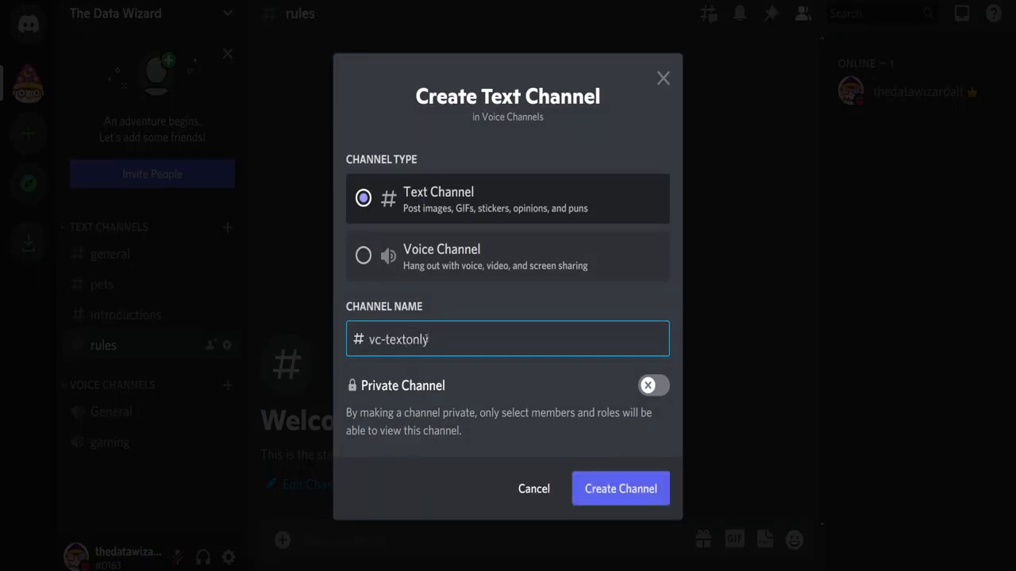
key(Return)
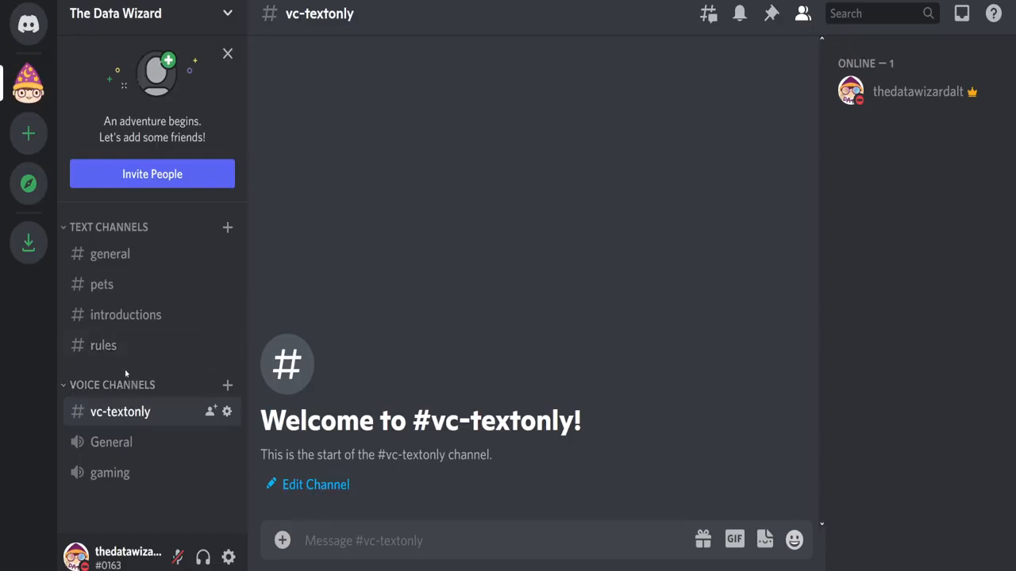
- Create a category named Welcome and move the rules channel into it
right_click(130, 514)
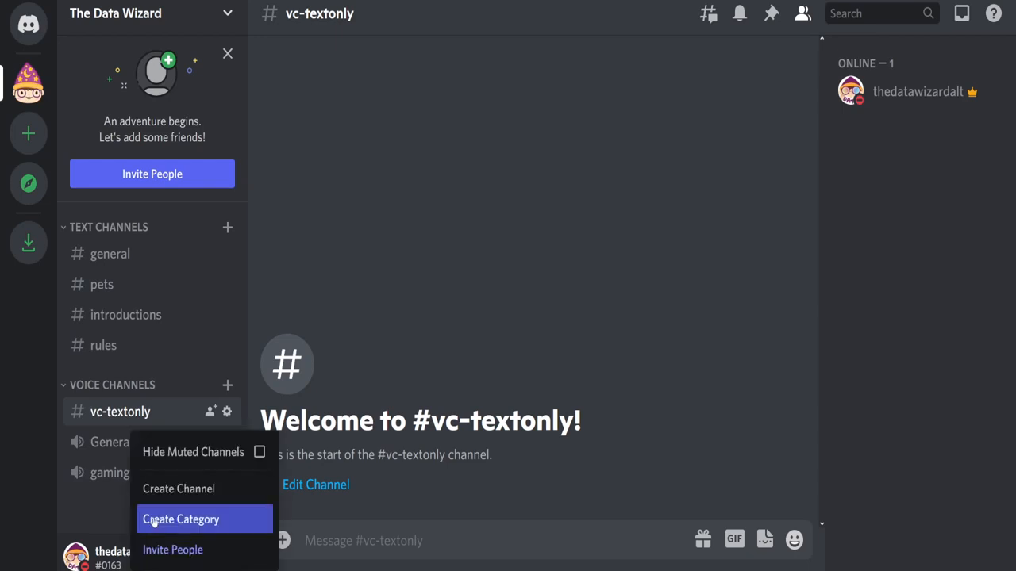
click(153, 521)
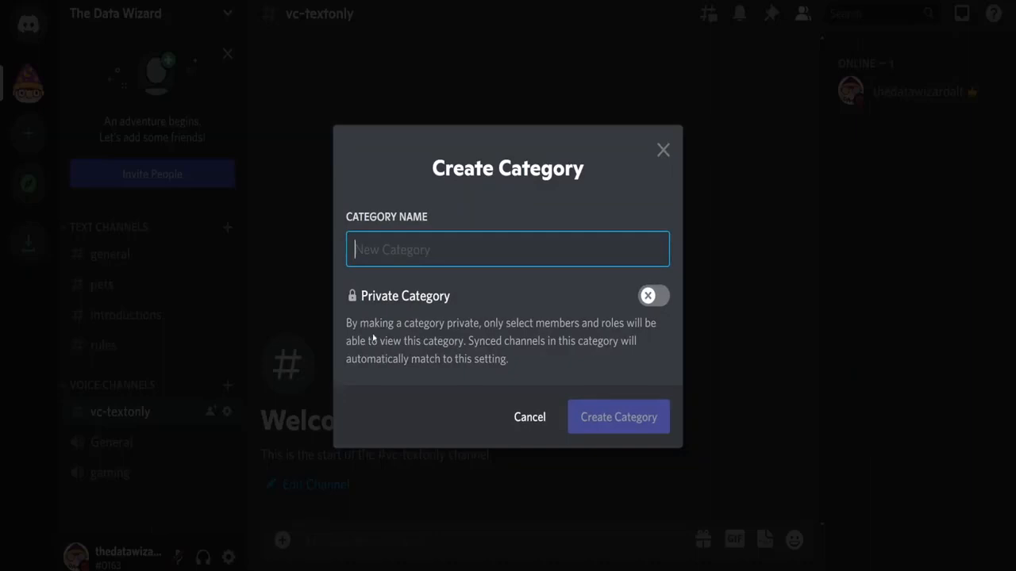
text(Welcome)
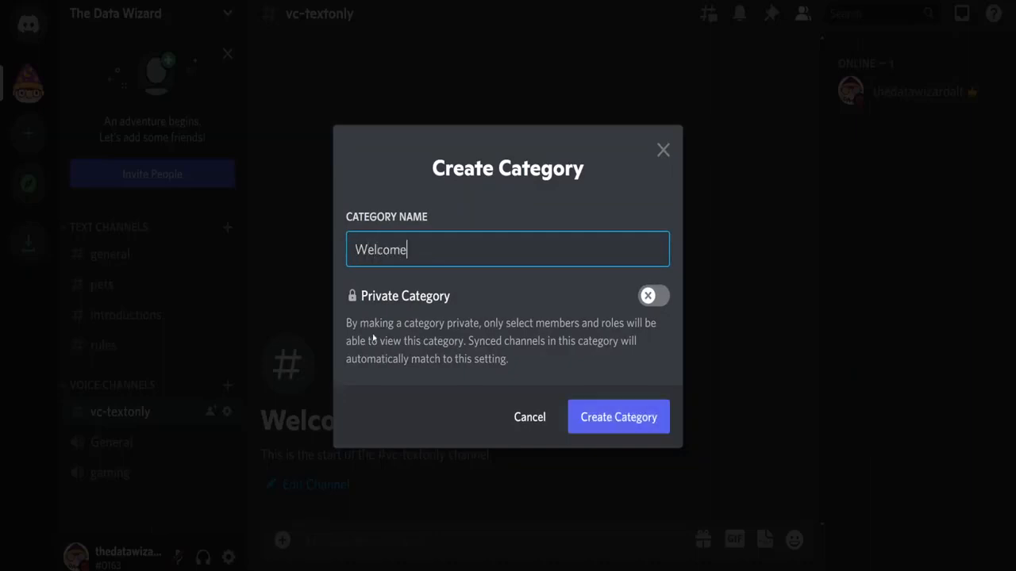
key(Return)
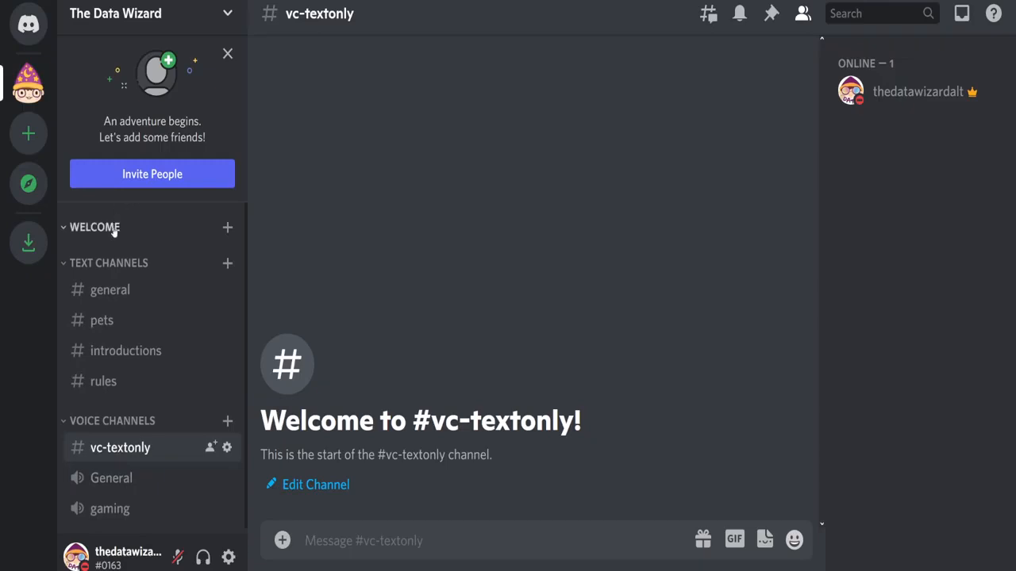
drag(109, 389, 101, 251)
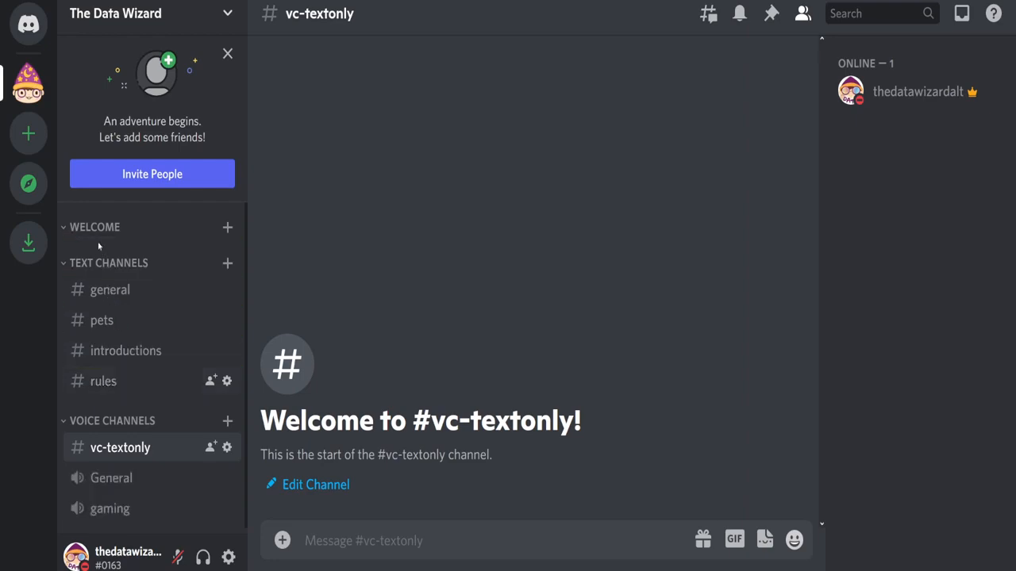
- Add a text channel named roles to the Welcome category
click(229, 229)
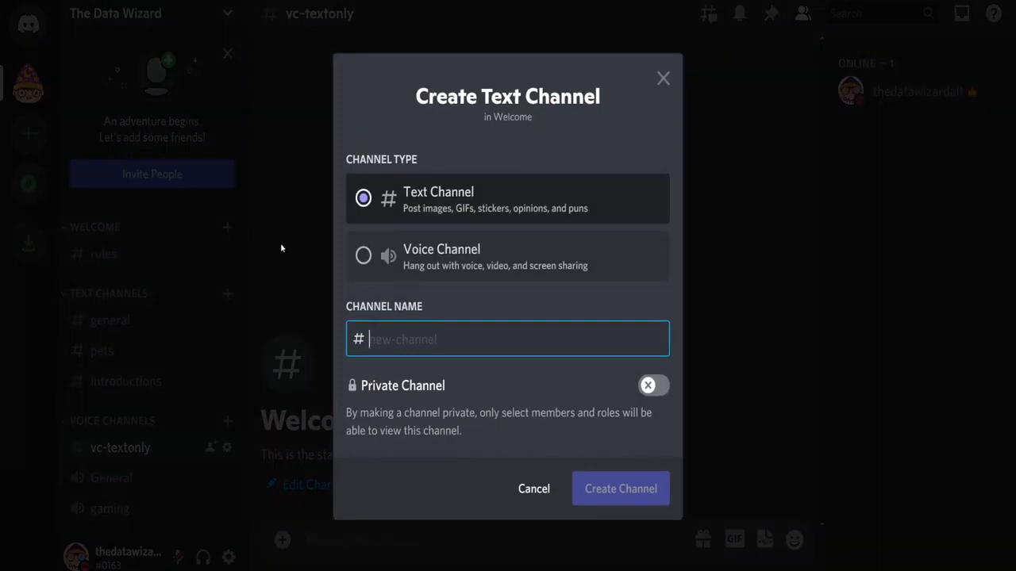
text(roles)
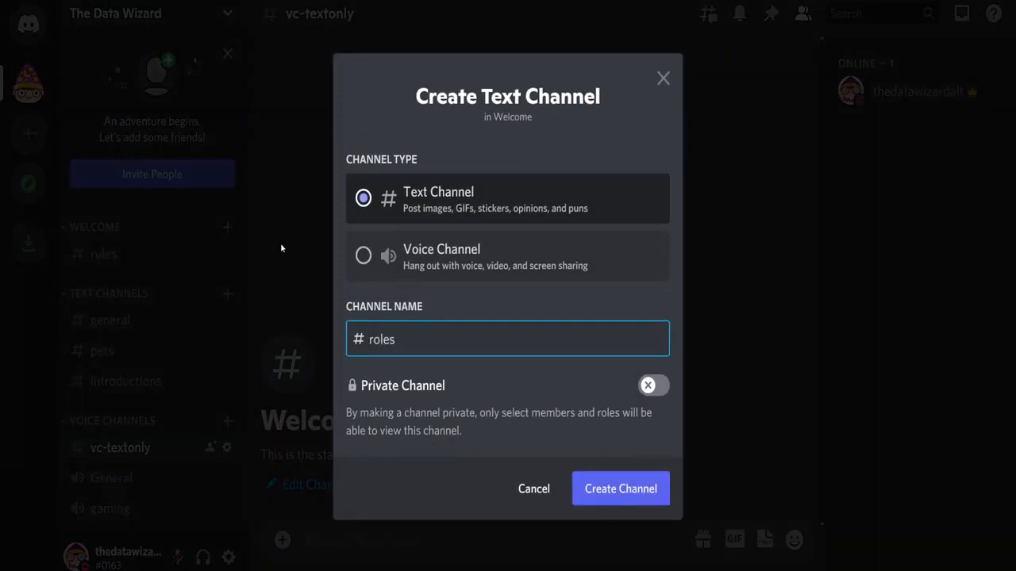
key(Return)
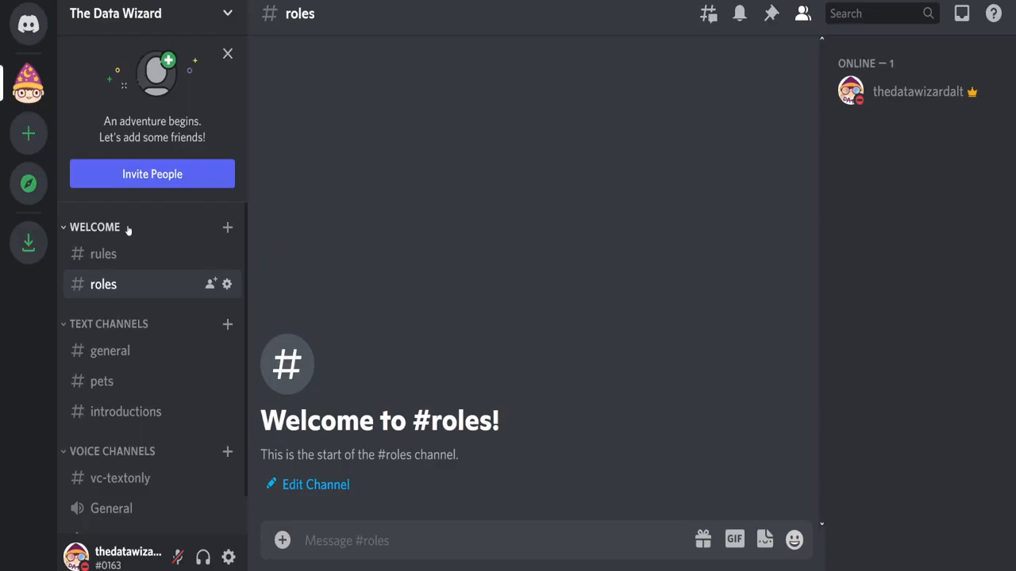
click(227, 287)
click(170, 114)
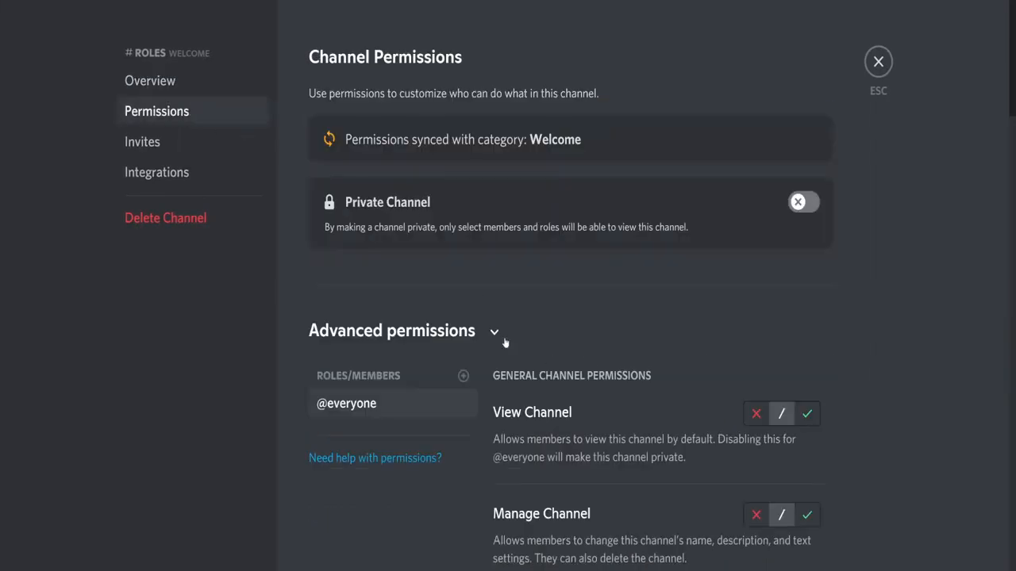
scroll(606, 321, down, 10)
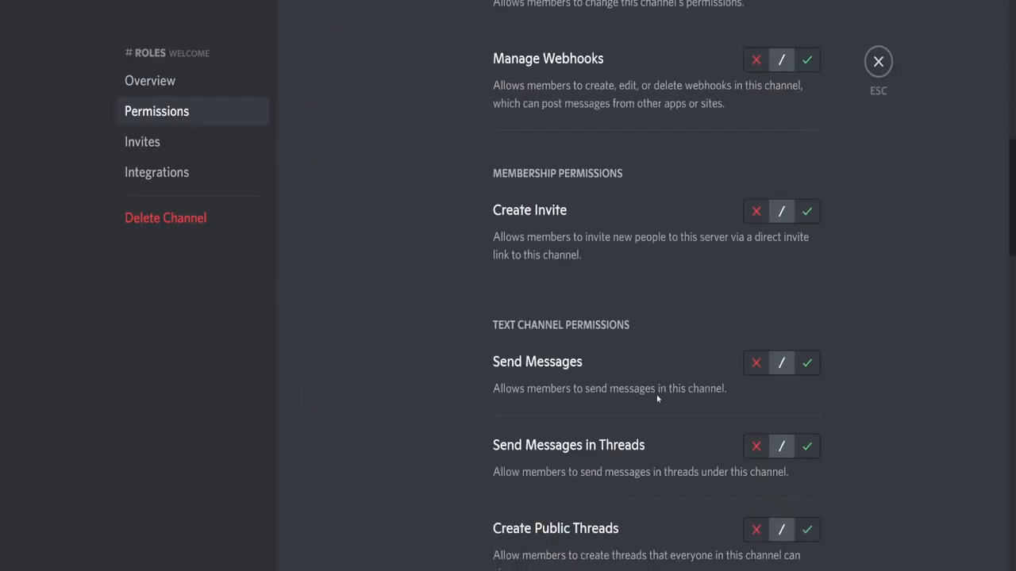
scroll(657, 394, up, 5)
scroll(656, 394, down, 1)
scroll(656, 394, down, 5)
scroll(656, 395, up, 2)
scroll(656, 395, down, 3)
scroll(656, 395, down, 8)
scroll(657, 394, down, 2)
scroll(657, 394, up, 10)
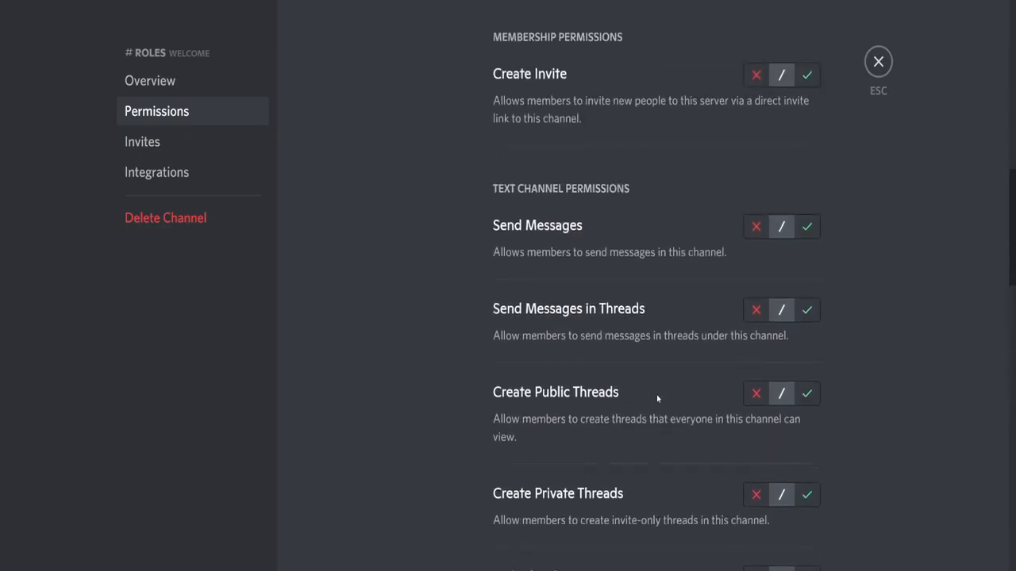
scroll(656, 394, up, 2)
click(782, 534)
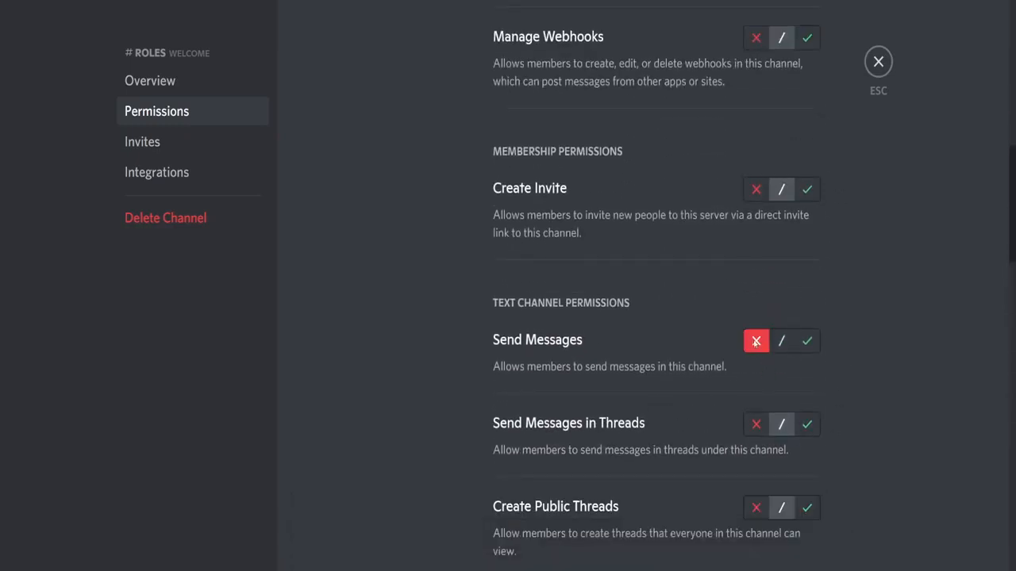
click(878, 61)
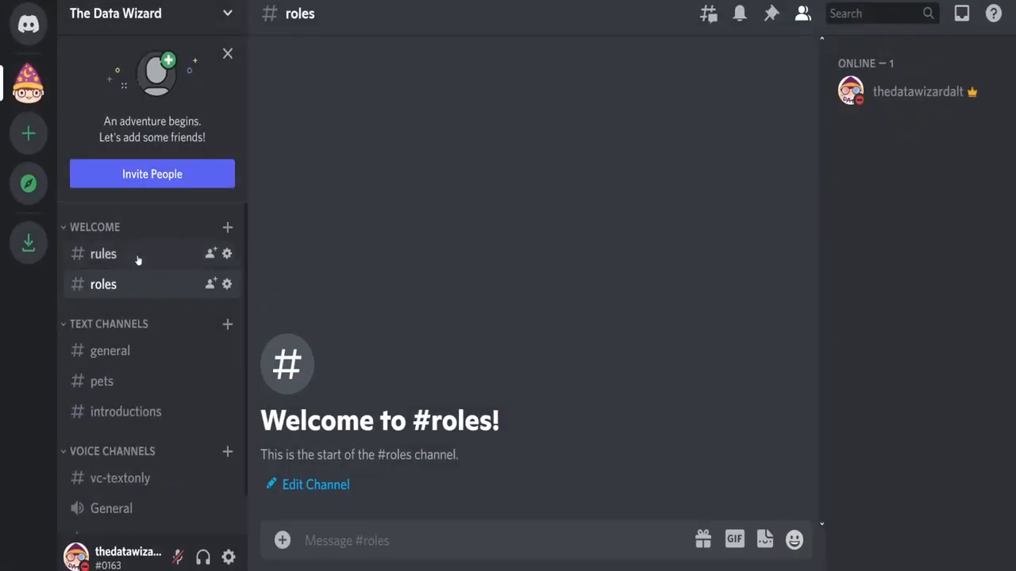
click(226, 254)
click(186, 120)
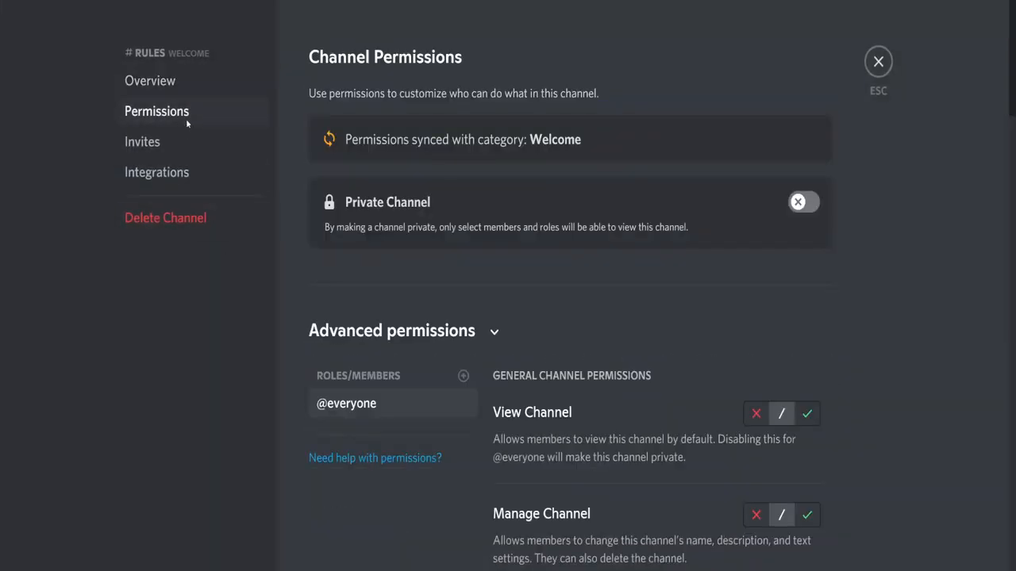
scroll(603, 449, down, 10)
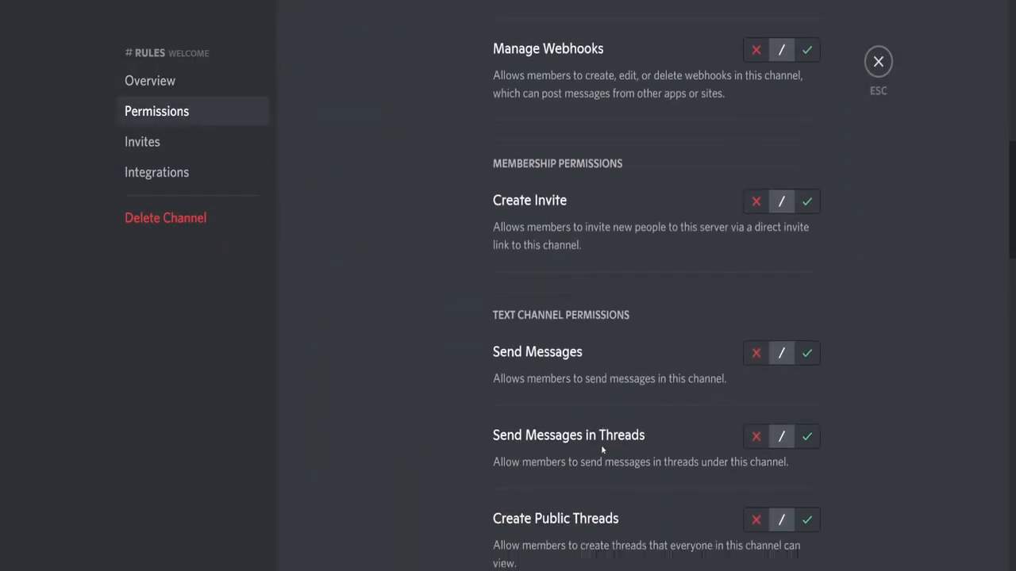
click(755, 232)
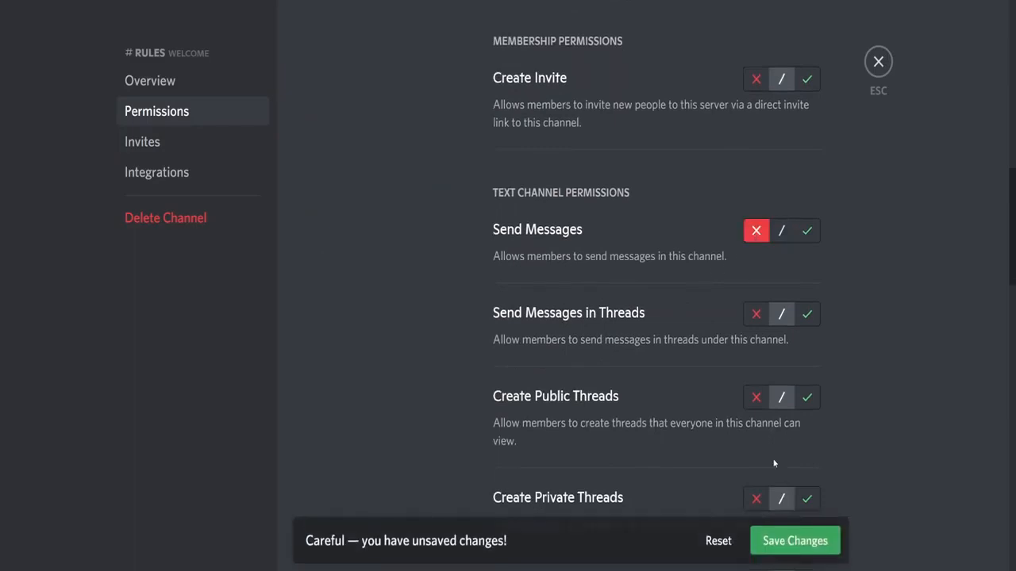
click(796, 542)
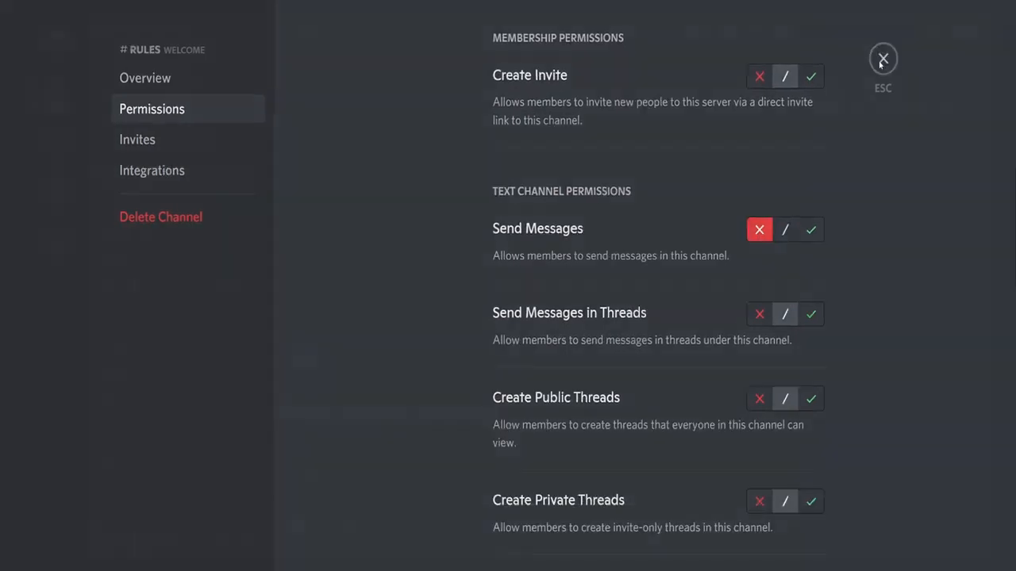
click(877, 61)
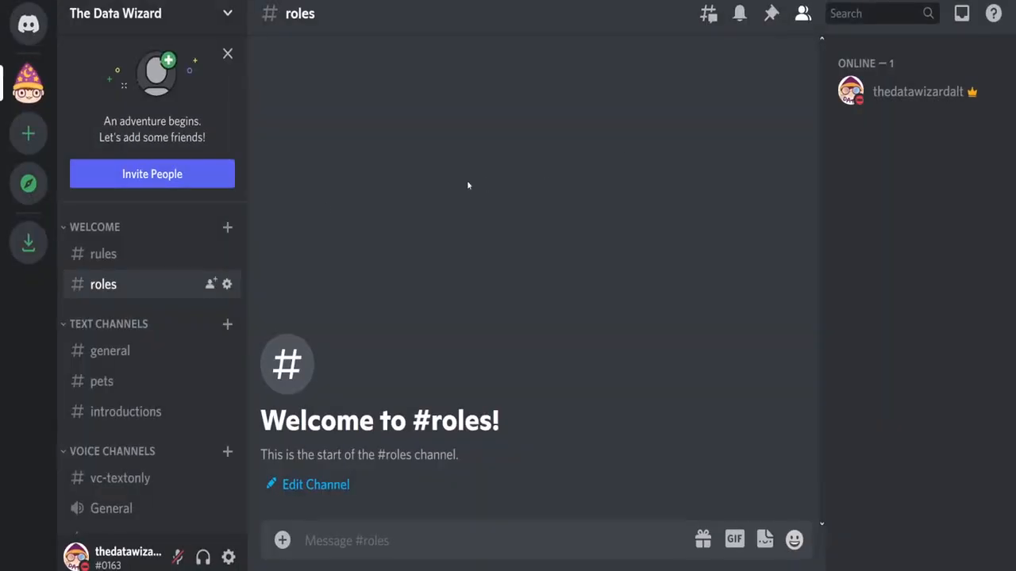
right_click(77, 232)
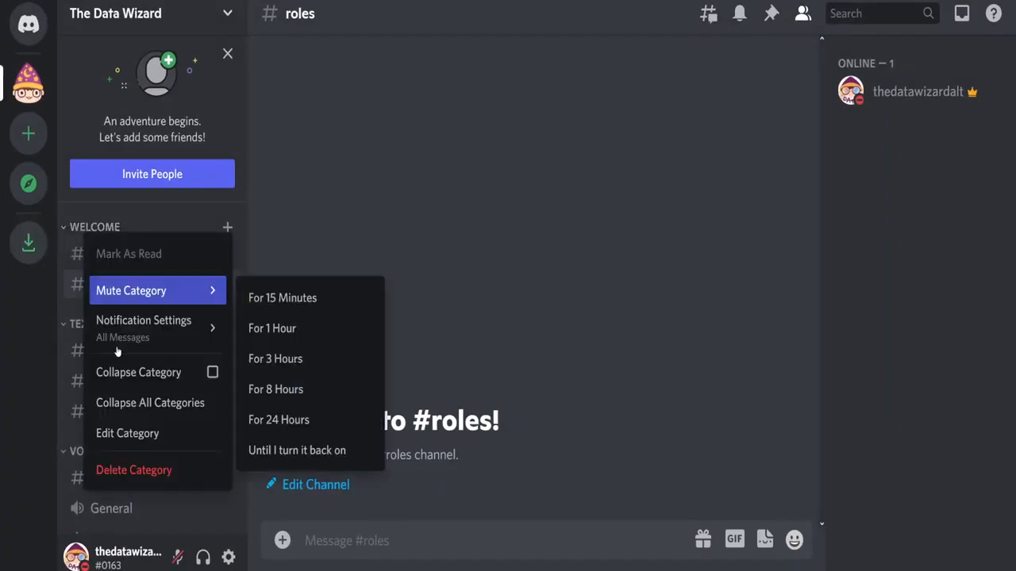
click(143, 437)
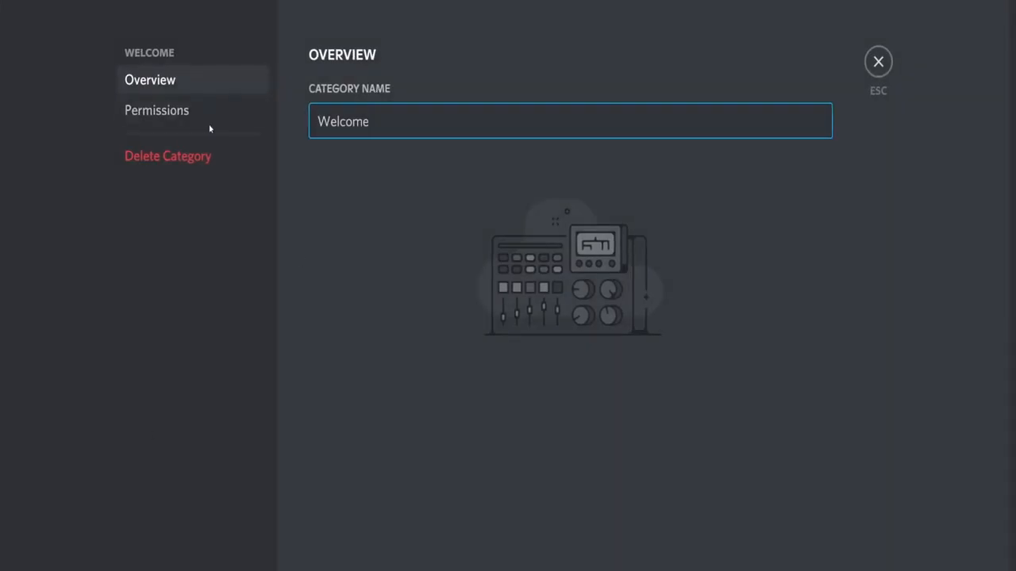
click(211, 124)
scroll(627, 341, down, 1)
scroll(639, 351, down, 15)
scroll(639, 351, up, 5)
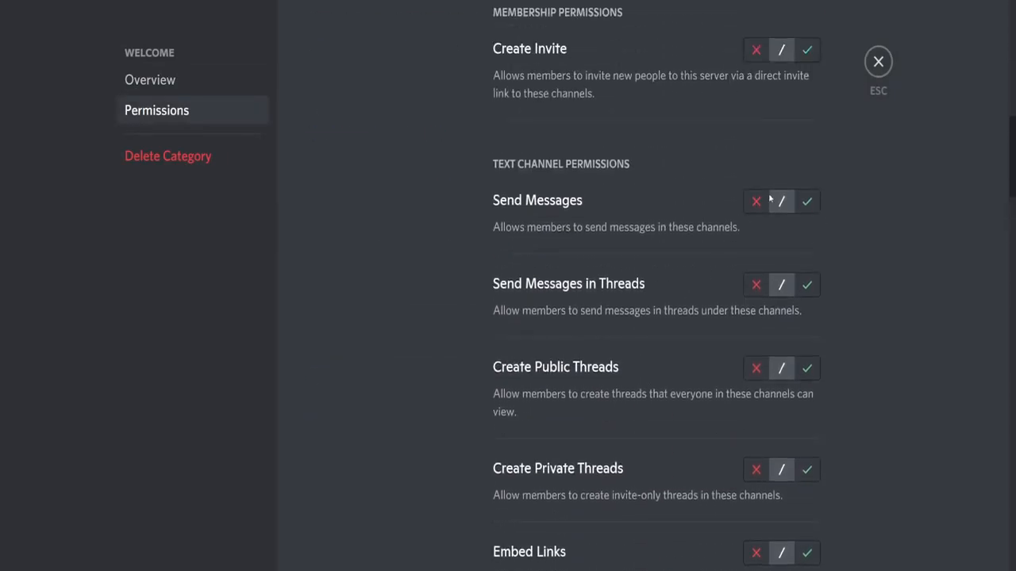
click(758, 201)
click(776, 539)
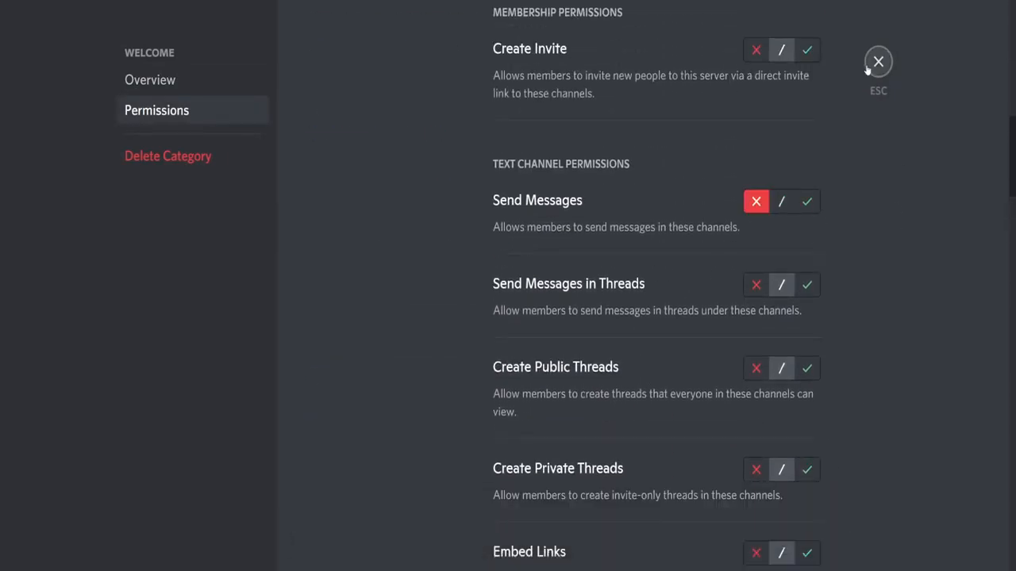
click(870, 67)
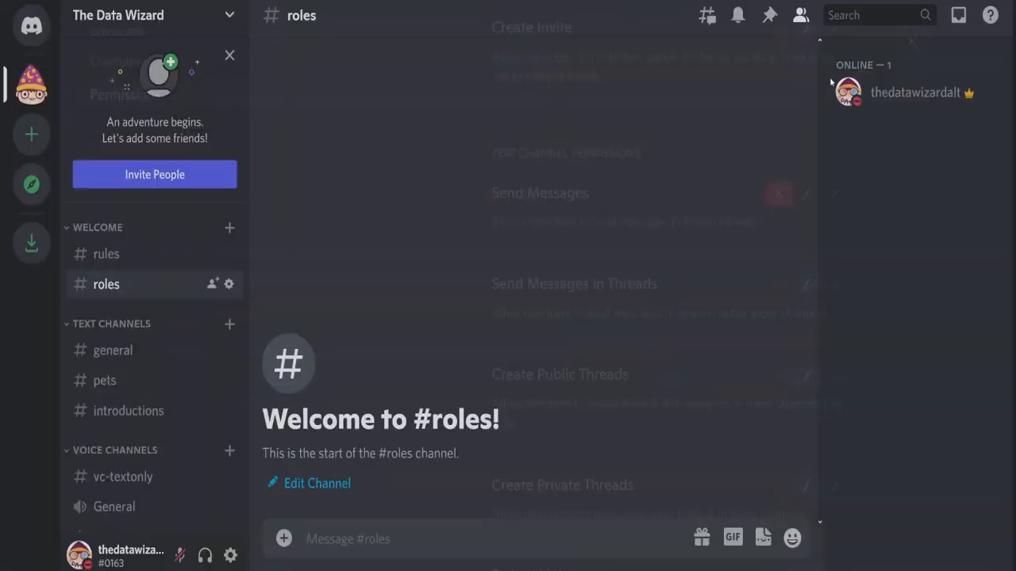
- Check in the rules channel's permissions whether they are synced with the Welcome category, and leave the settings
right_click(158, 260)
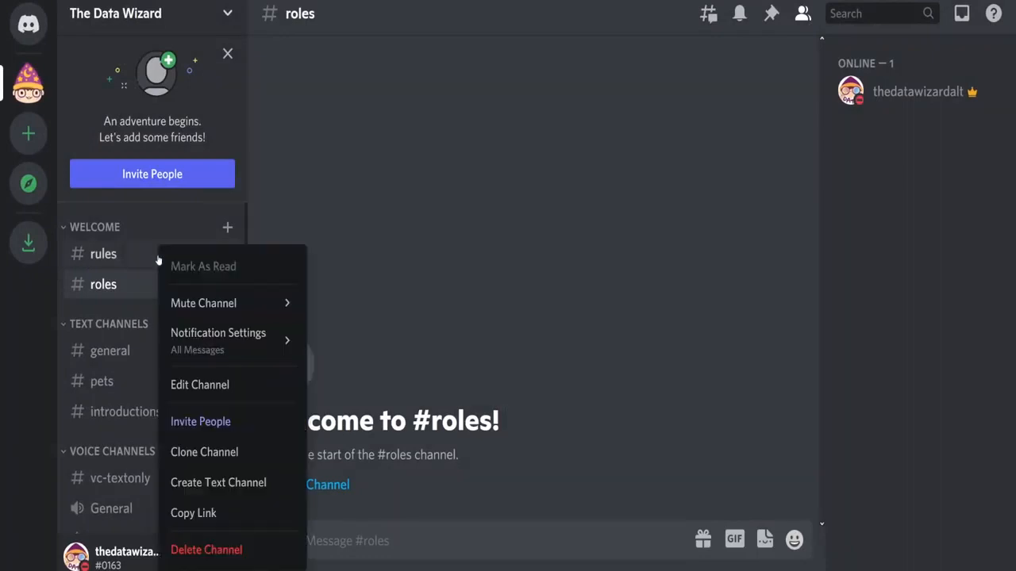
click(227, 387)
click(211, 119)
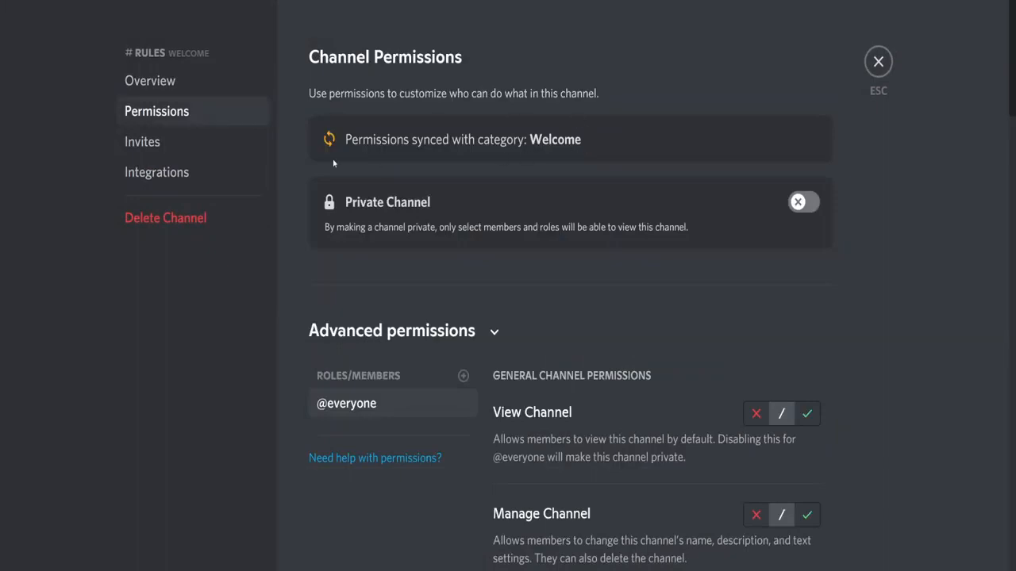
click(878, 61)
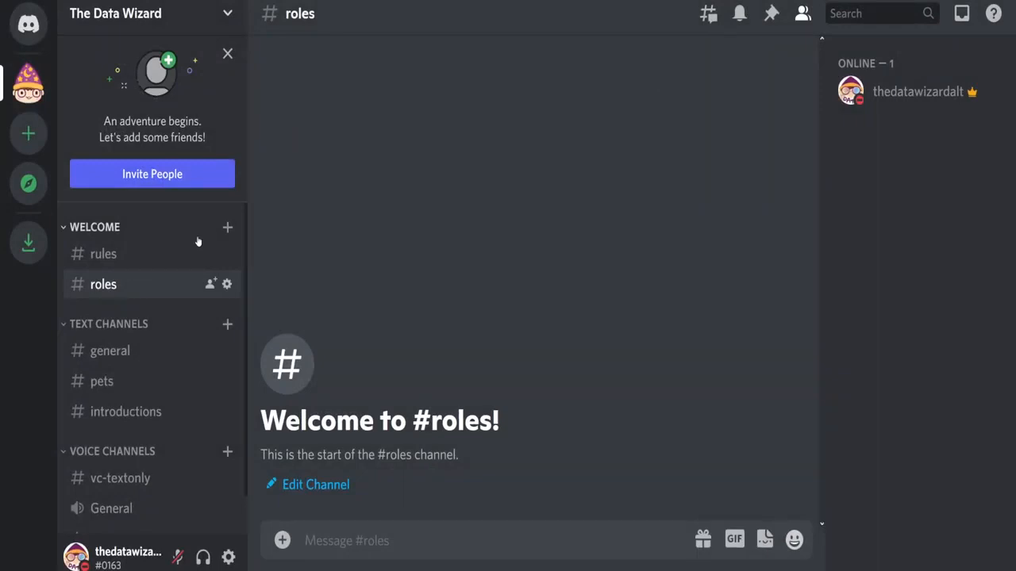
- Rename the Text Channels category to Community Chat, save the change and leave the category settings
right_click(121, 327)
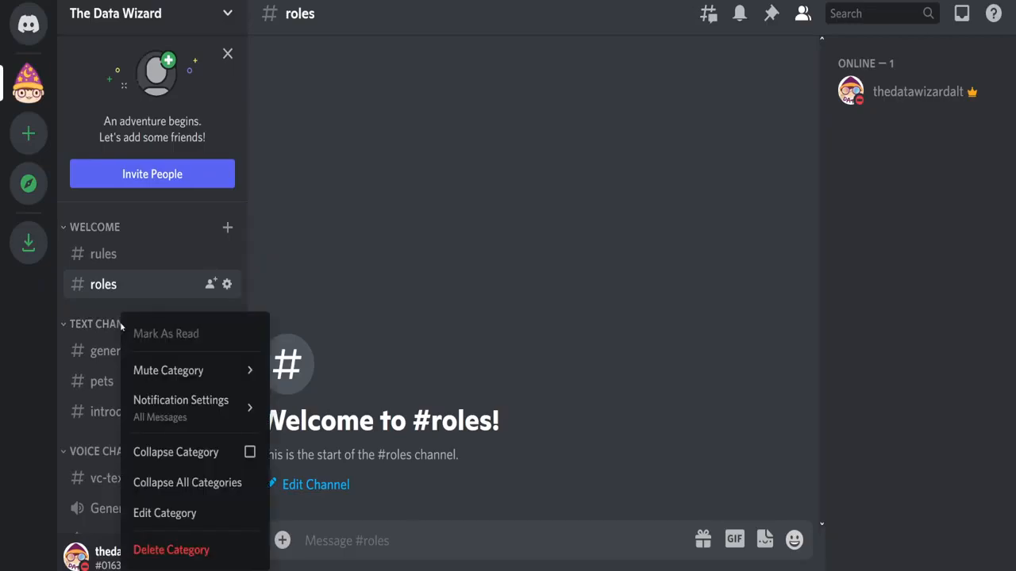
click(168, 513)
key(ctrl+shift+Left)
key(ctrl+shift+Left)
text(C)
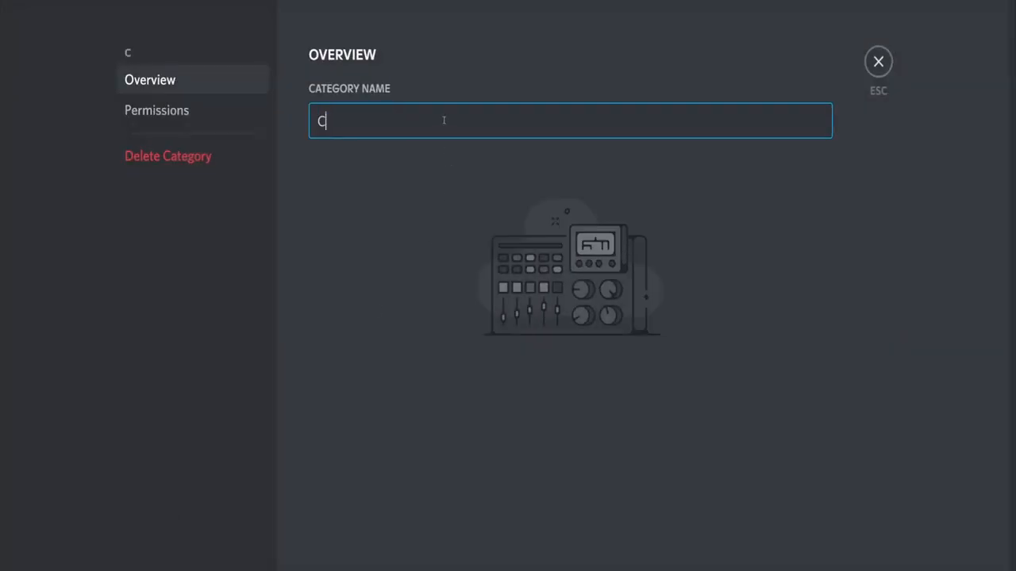
text(ommunity CHa)
key(BackSpace)
key(BackSpace)
text(hat)
click(805, 546)
click(877, 63)
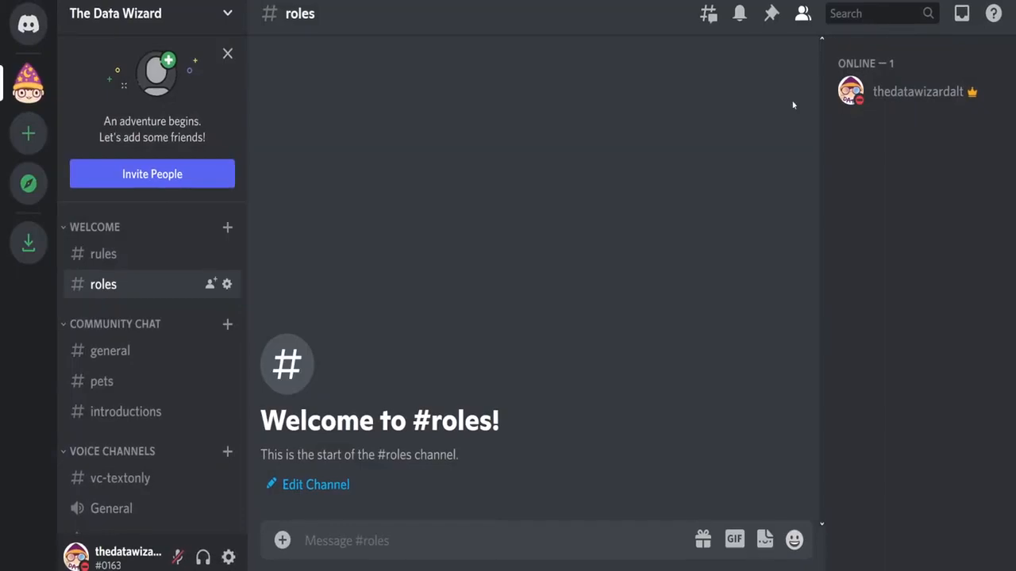
scroll(175, 413, down, 1)
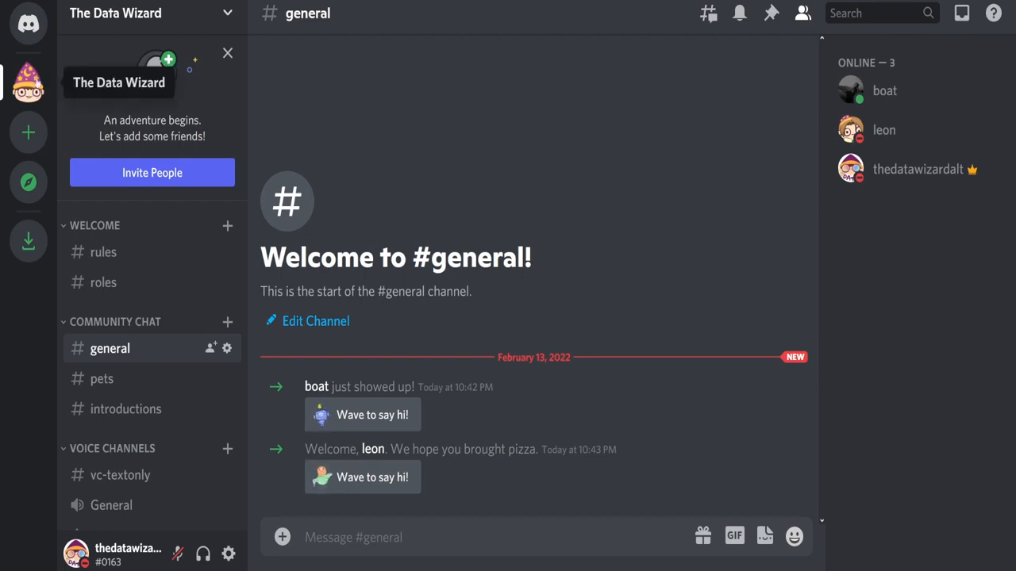
- Create a new server role and name it The Data Wizard
right_click(31, 87)
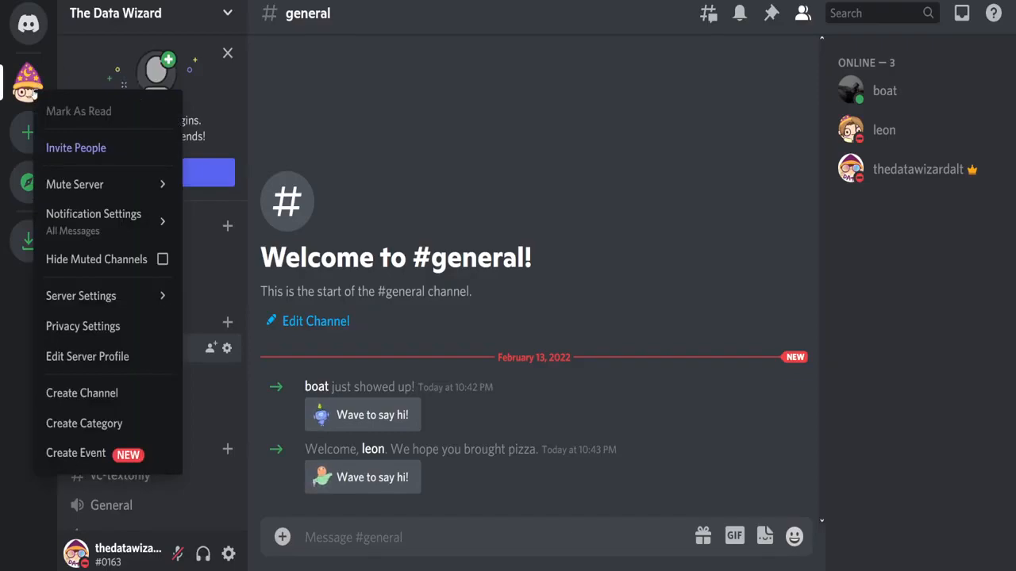
mouse_move(75, 298)
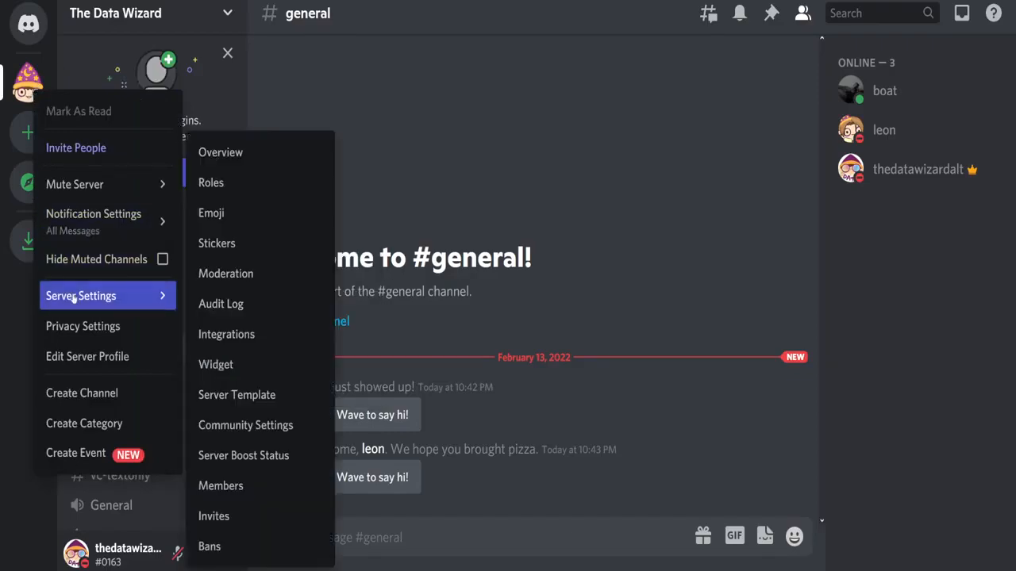
click(237, 194)
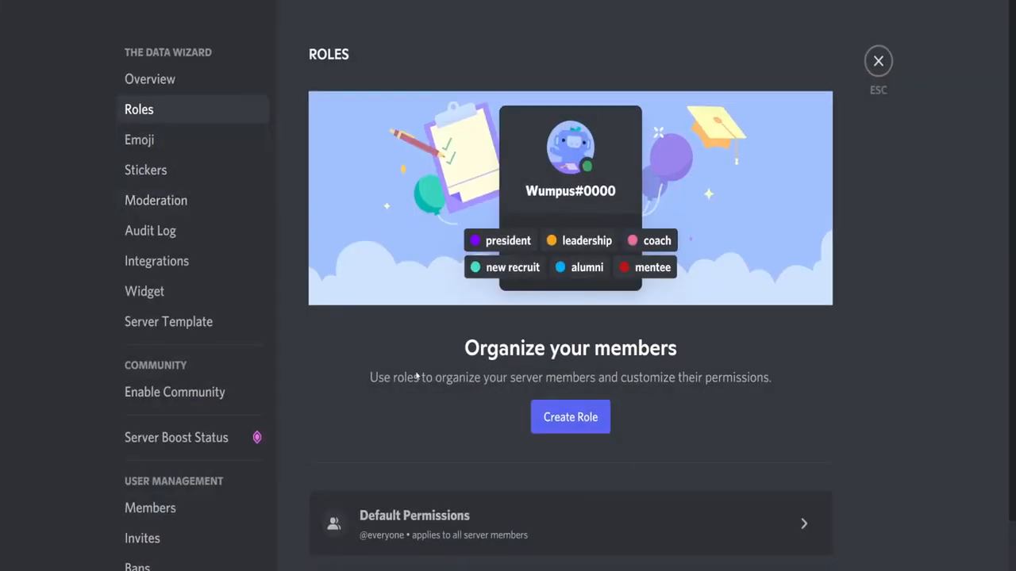
click(587, 418)
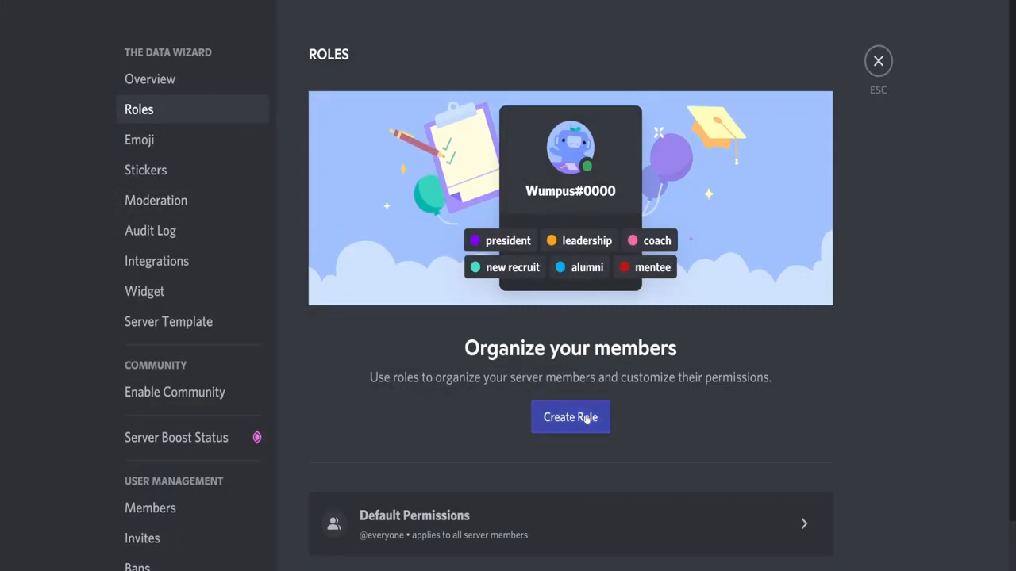
triple_click(536, 185)
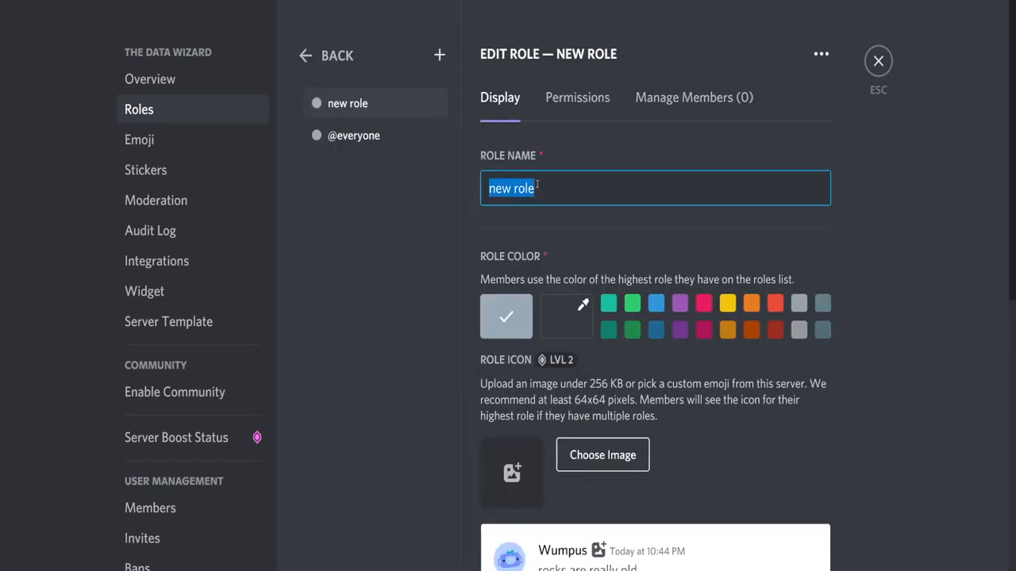
text(The D)
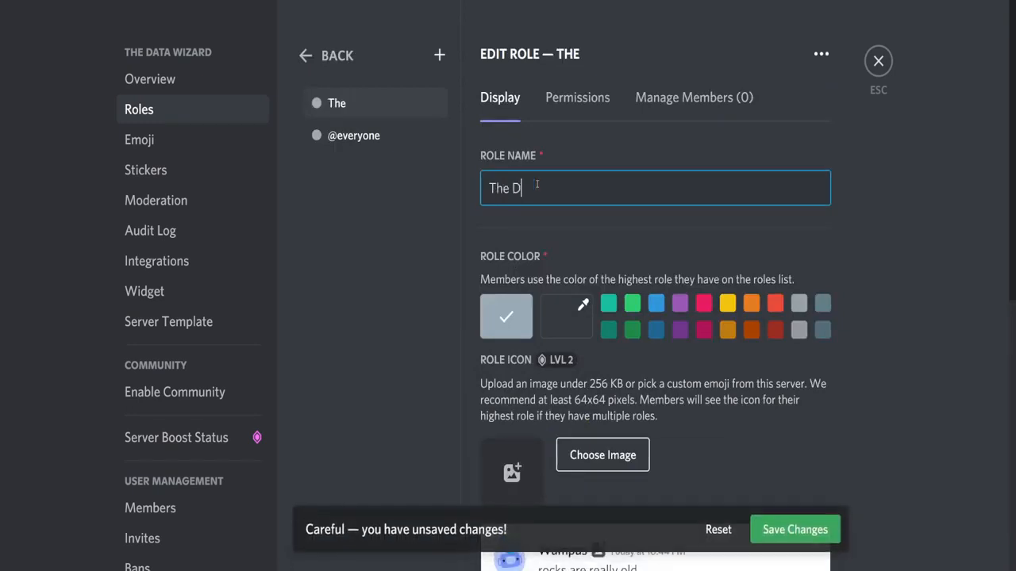
text(ata Wizard)
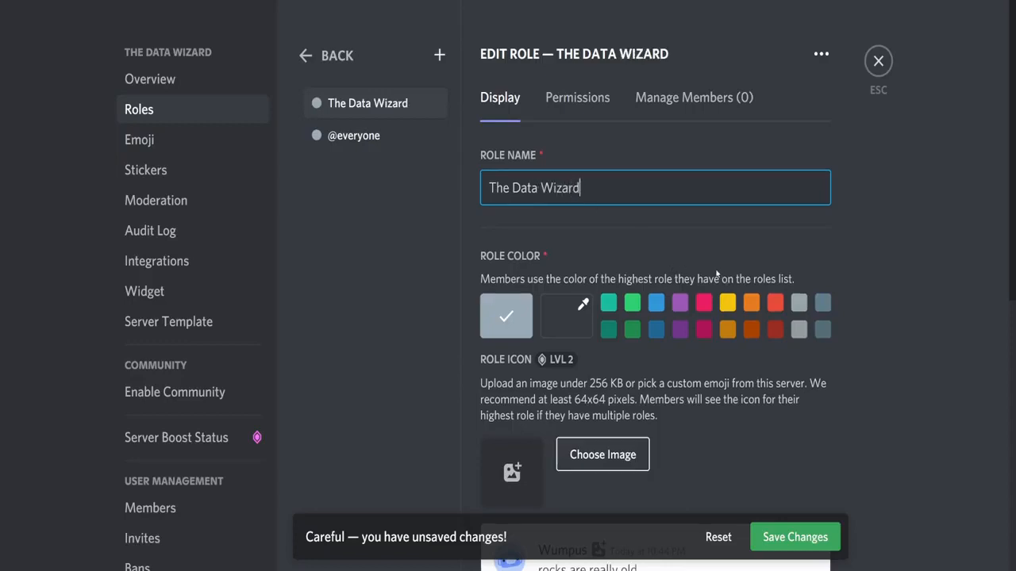
scroll(718, 274, down, 1)
scroll(716, 265, up, 1)
click(704, 304)
scroll(786, 357, down, 6)
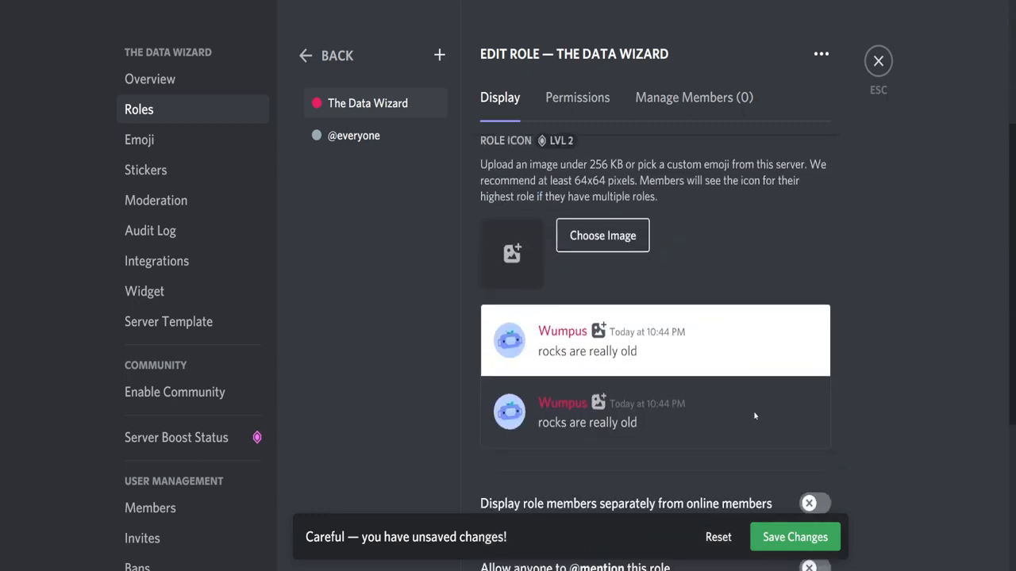
click(822, 284)
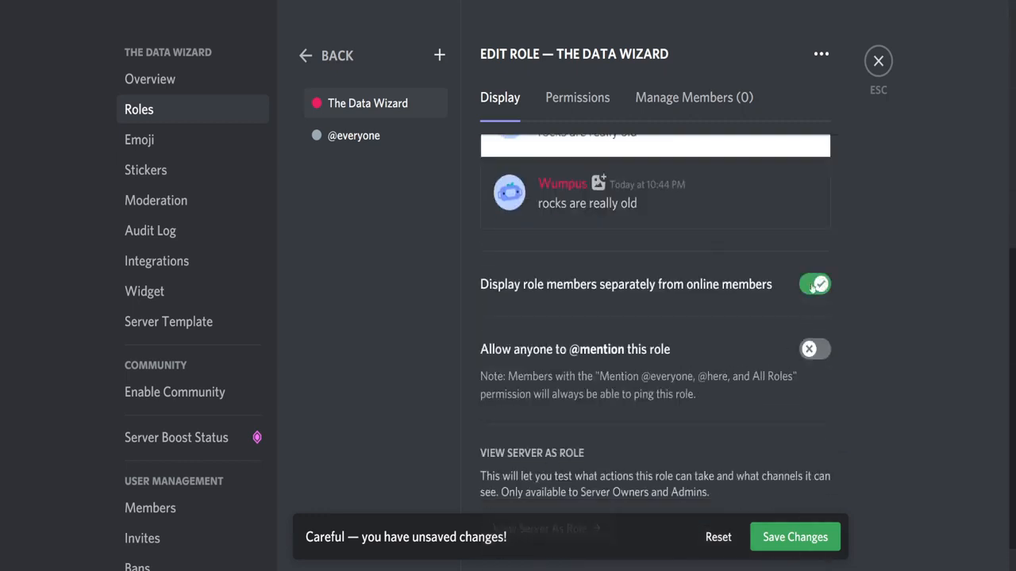
click(822, 353)
- Clear the general server permissions of The Data Wizard role and save the role's changes
click(570, 107)
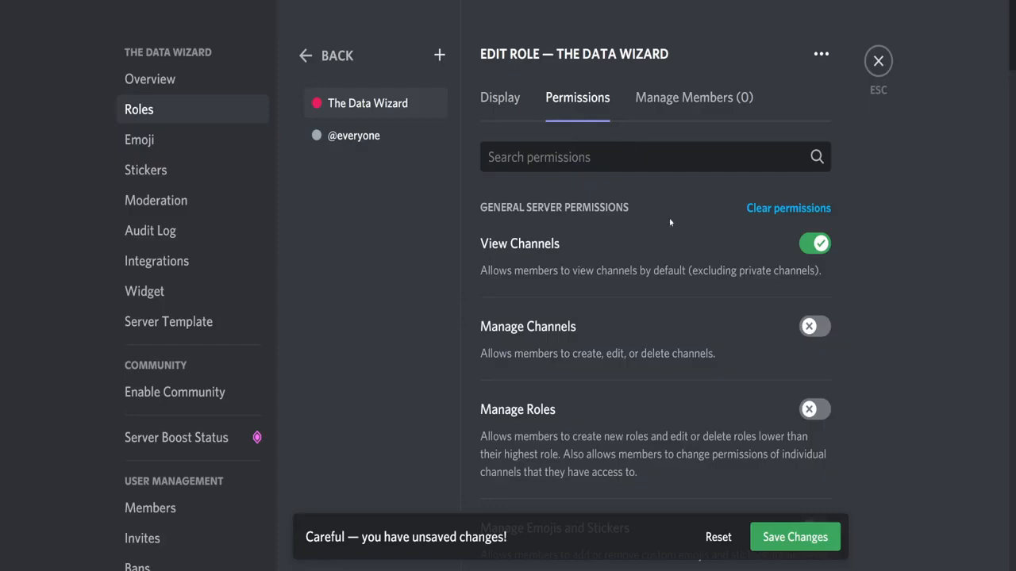
click(760, 210)
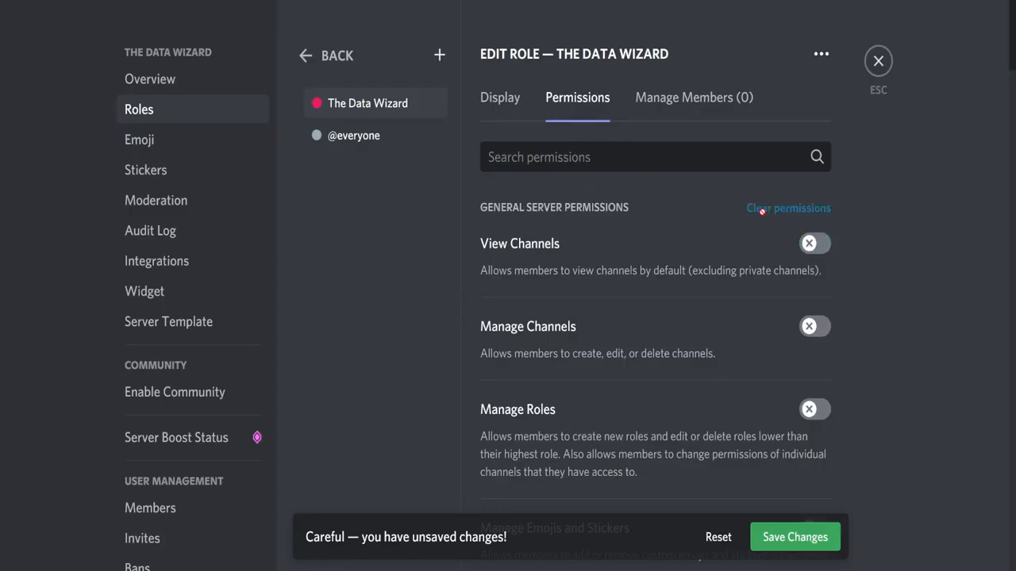
click(776, 538)
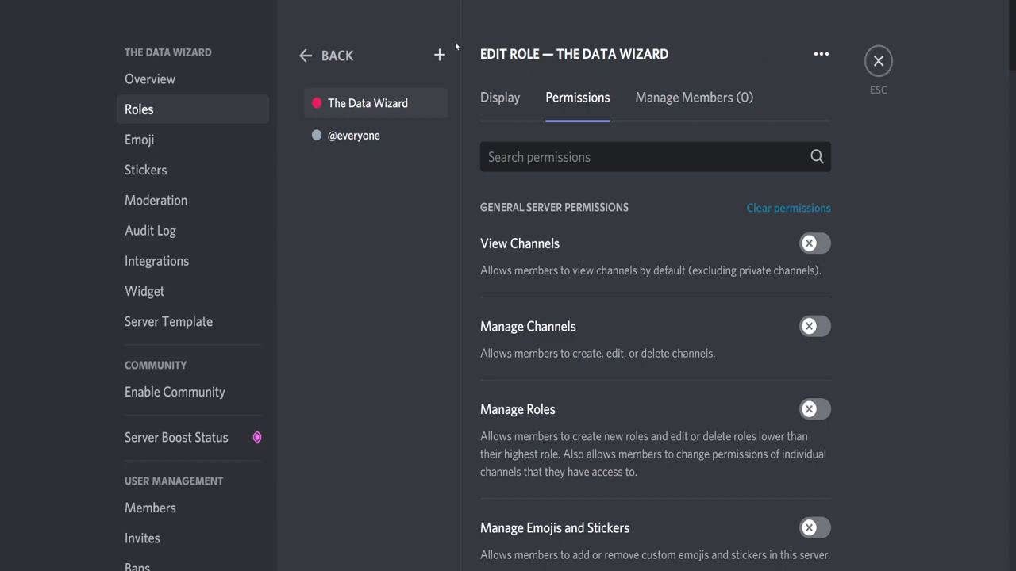
- Create another role named Mods and give it the bright yellow colour
click(440, 55)
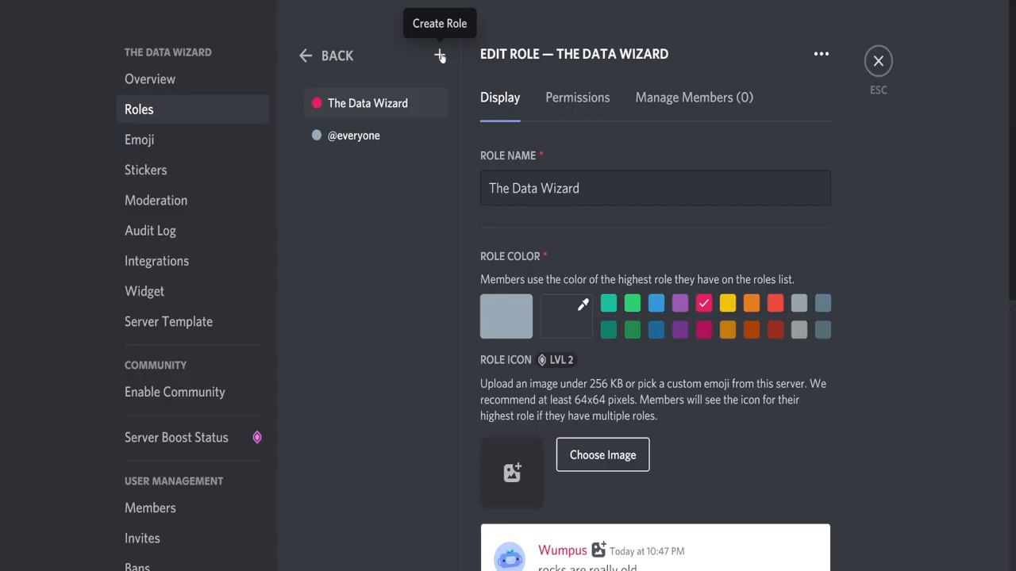
click(439, 56)
triple_click(568, 191)
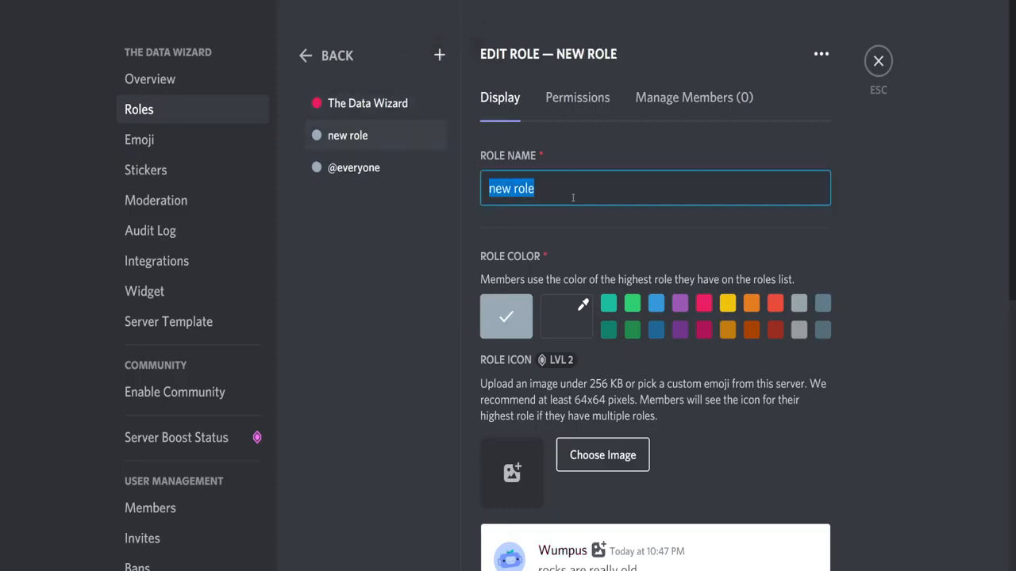
text(Mods)
click(728, 305)
scroll(735, 289, down, 5)
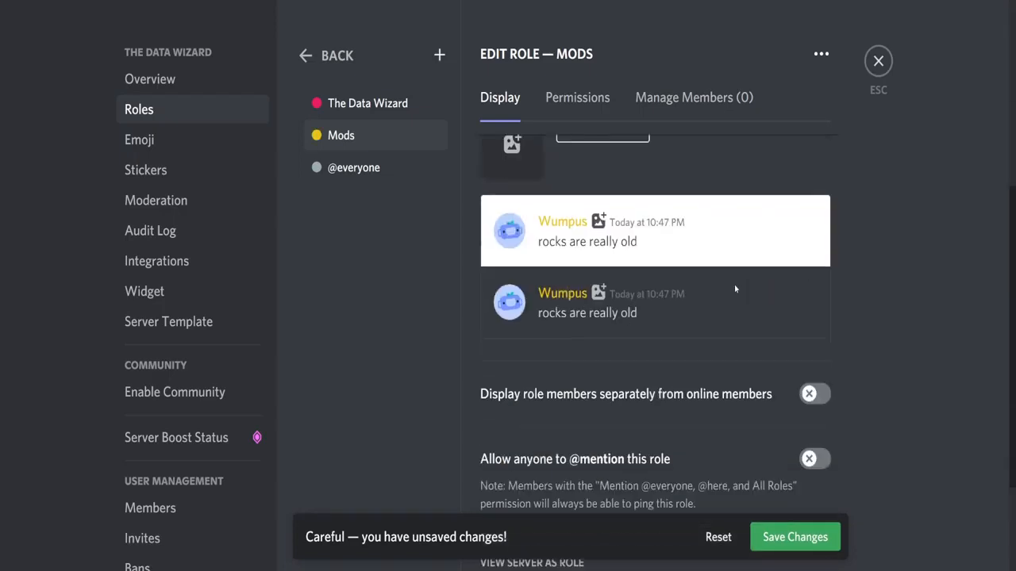
click(817, 285)
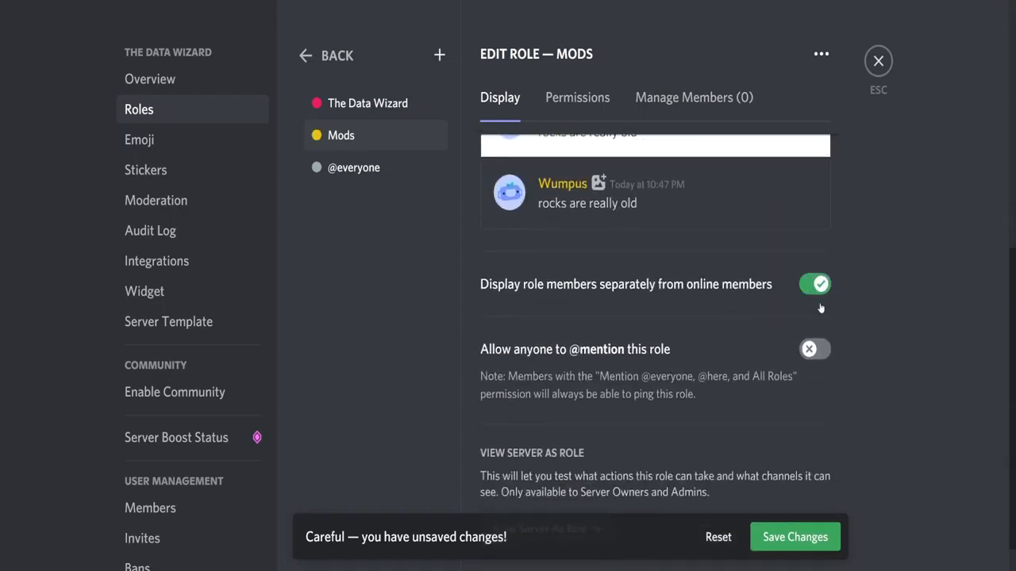
click(815, 349)
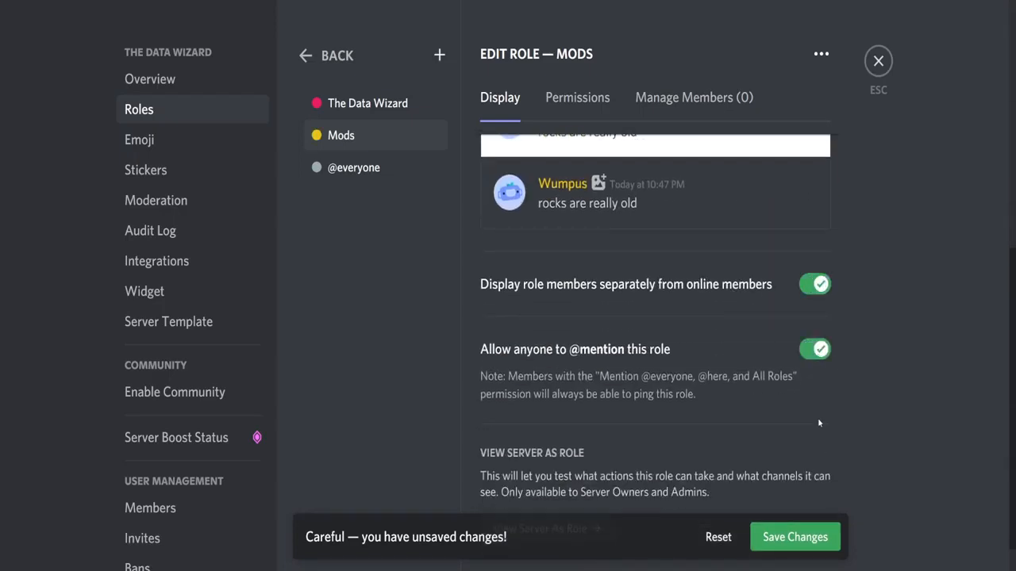
click(815, 540)
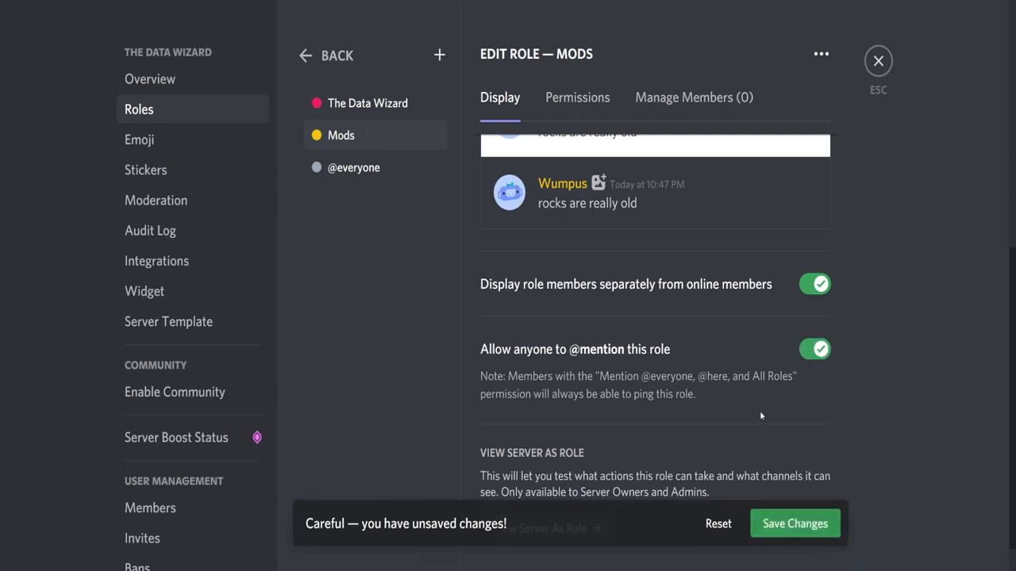
- Grant the Mods role the Manage Nicknames, Kick Members, Ban Members and Timeout Members permissions and save the changes
click(574, 99)
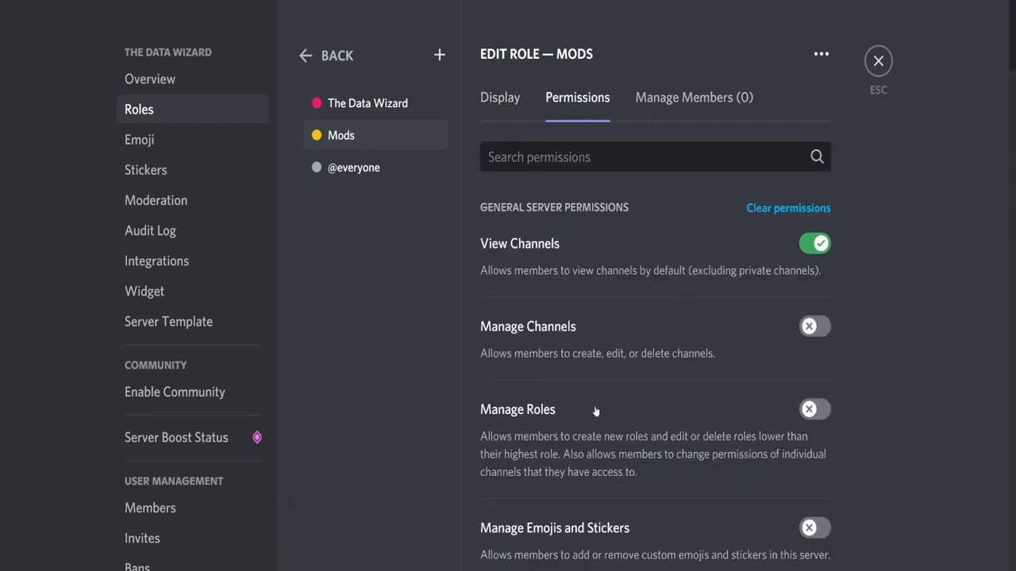
scroll(598, 413, down, 6)
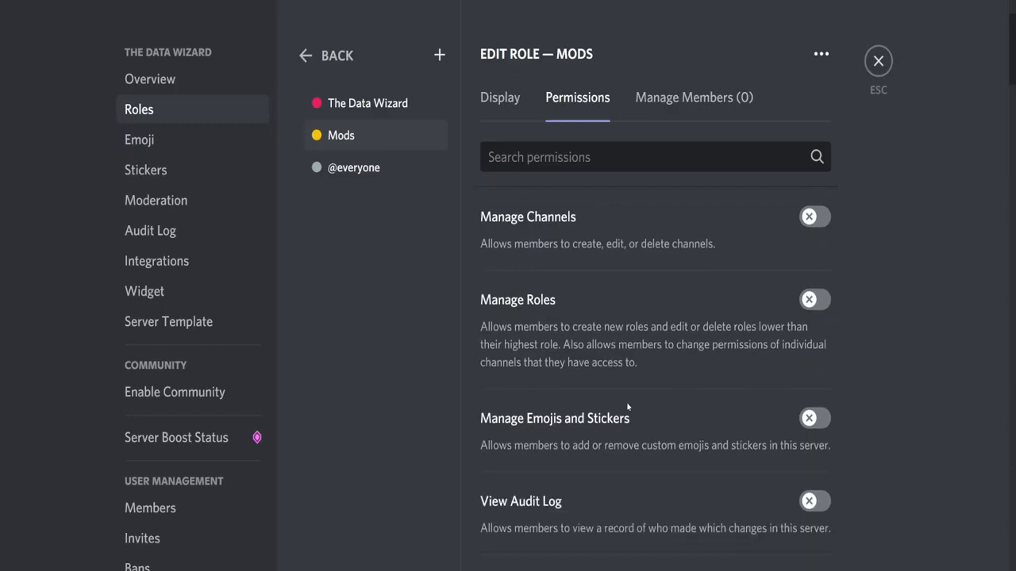
scroll(644, 409, down, 4)
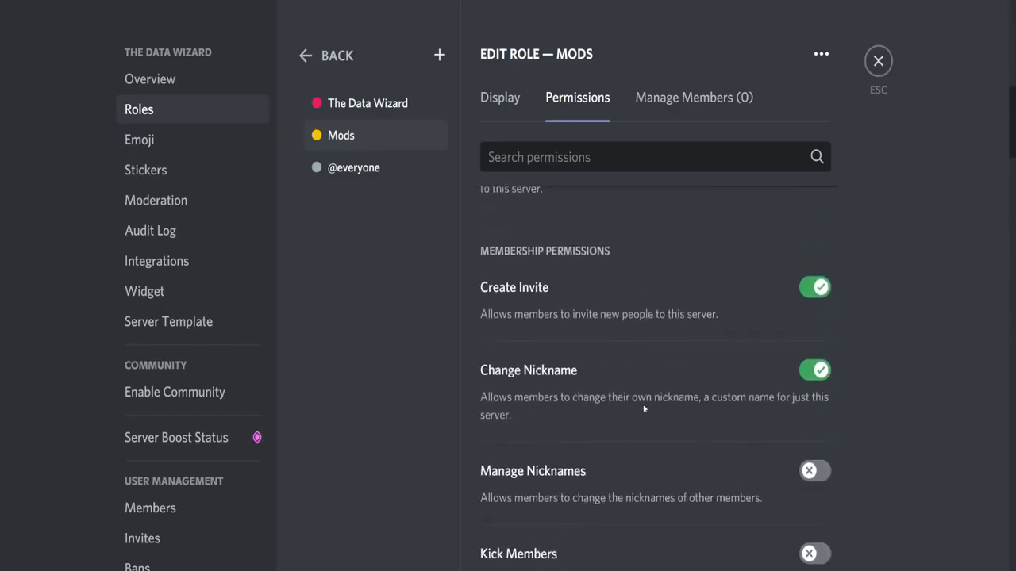
scroll(644, 408, down, 3)
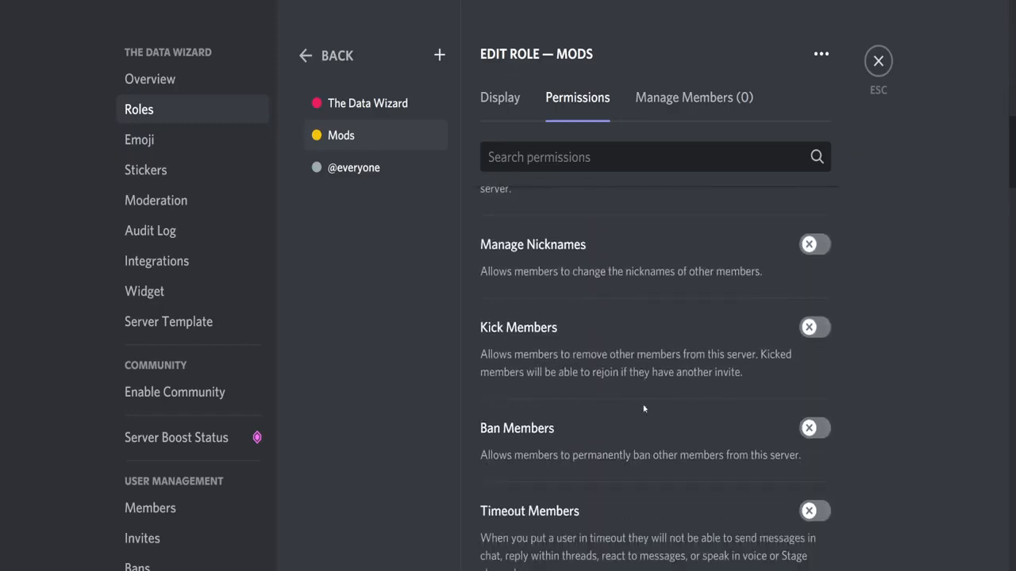
click(815, 244)
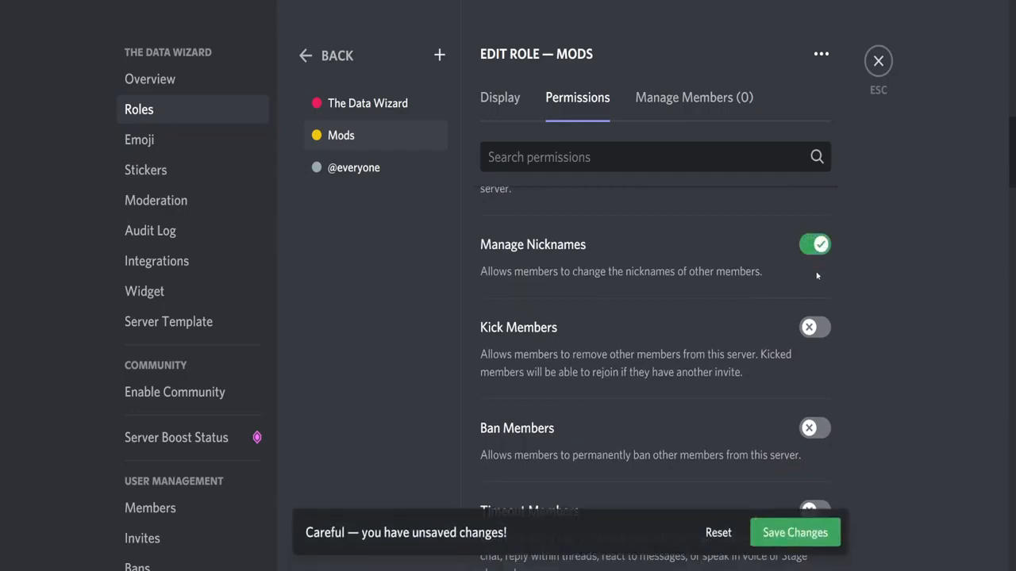
click(815, 327)
scroll(824, 419, down, 3)
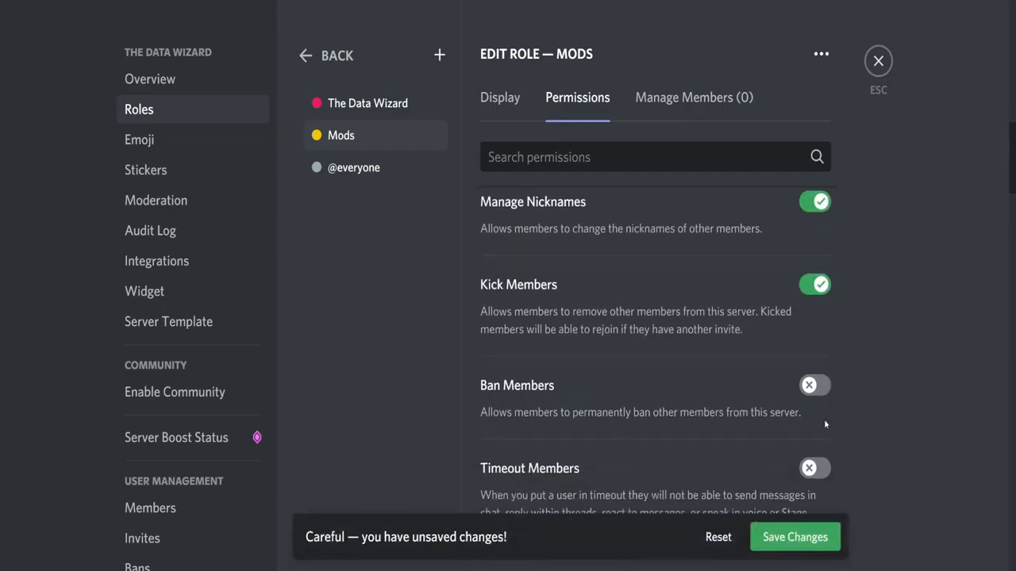
click(821, 319)
click(823, 404)
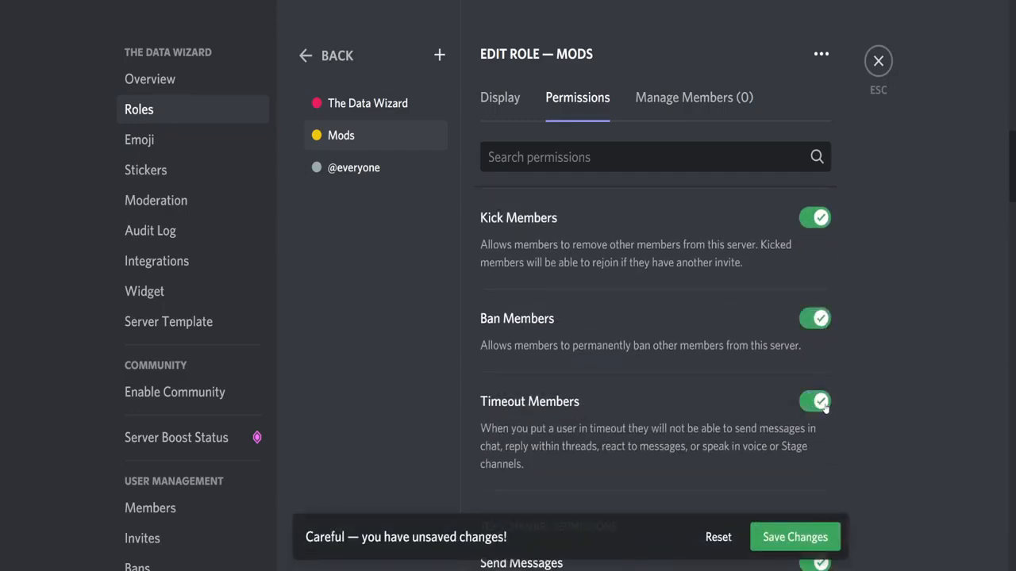
click(794, 538)
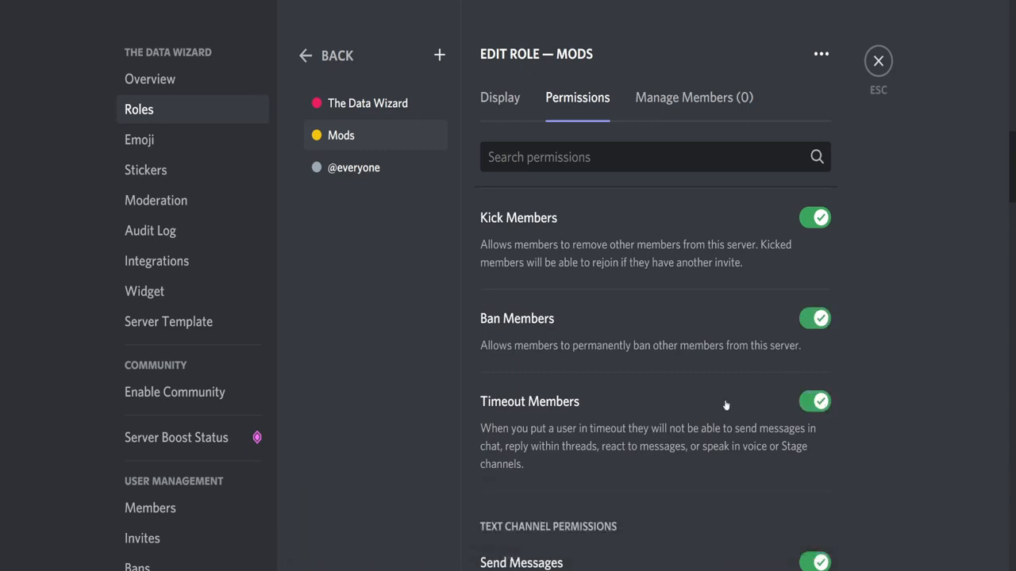
- Allow the Mods role to manage messages and manage threads in text channels, saving the changes
scroll(725, 403, down, 4)
scroll(725, 405, down, 10)
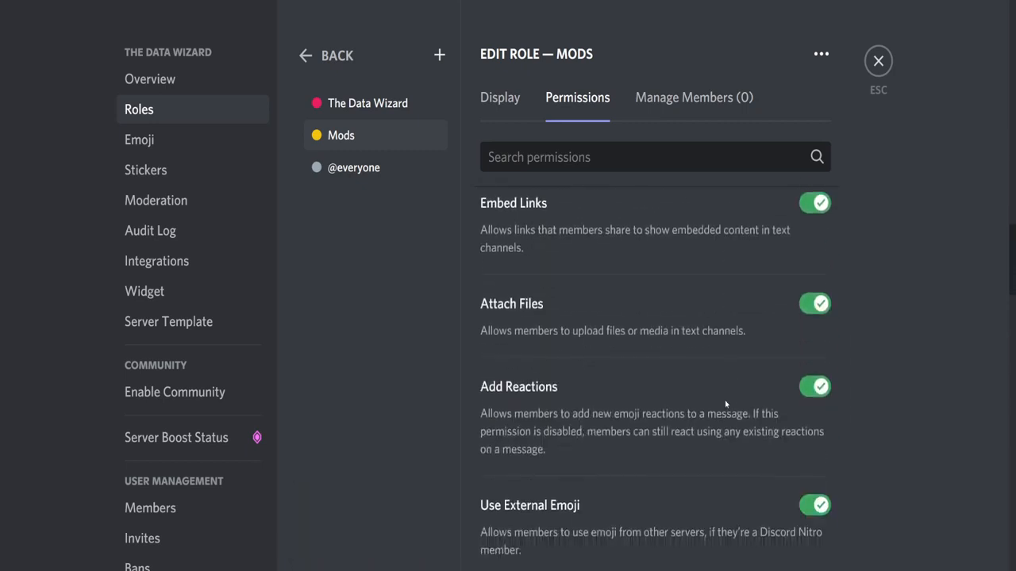
scroll(724, 404, down, 8)
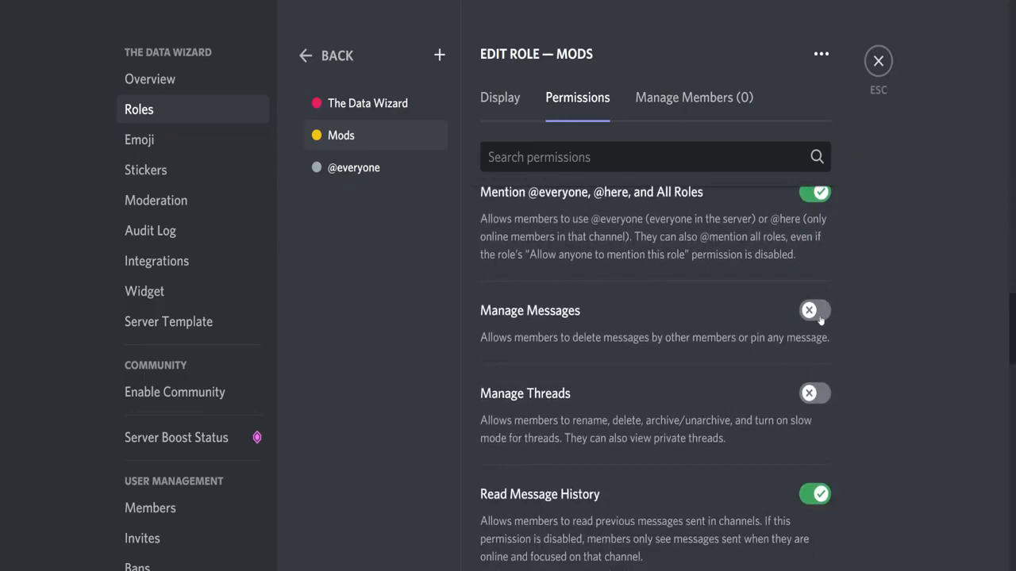
click(820, 311)
click(794, 552)
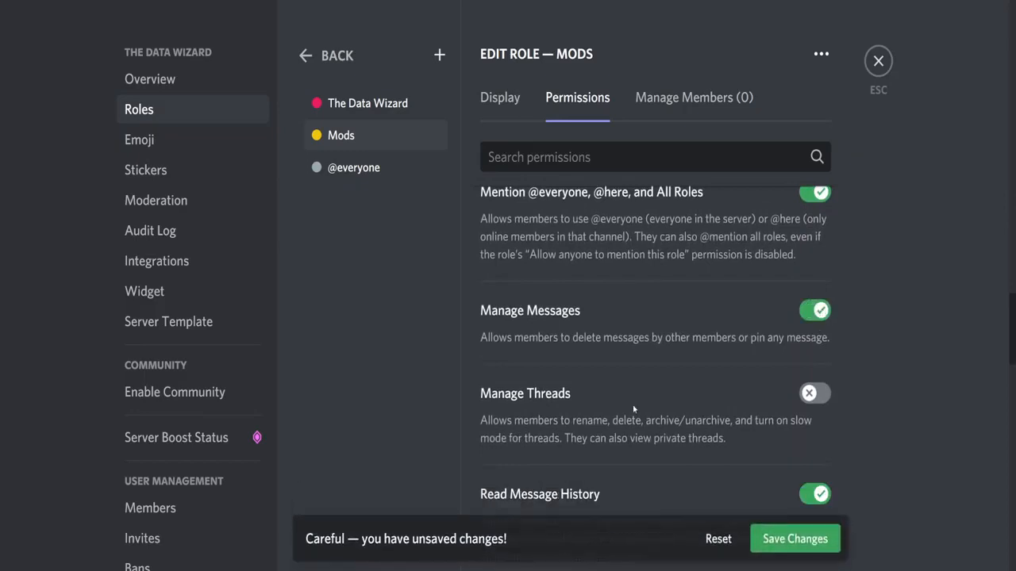
click(811, 394)
click(802, 538)
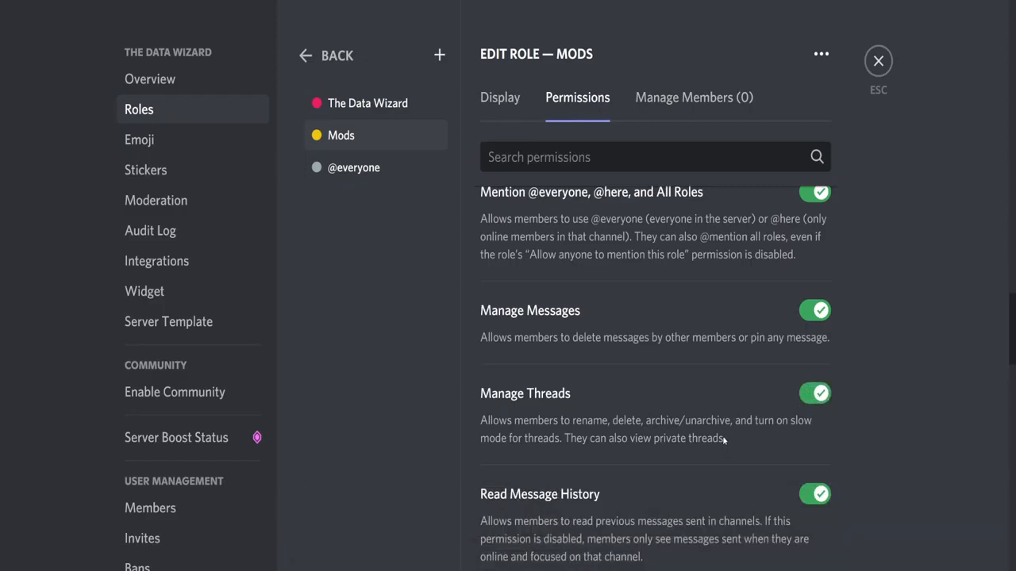
- Enable the Mute Members, Deafen Members and Move Members voice permissions for the Mods role and save
scroll(725, 439, down, 8)
scroll(720, 437, down, 6)
scroll(721, 437, down, 2)
click(814, 273)
click(813, 357)
scroll(811, 359, down, 3)
click(812, 351)
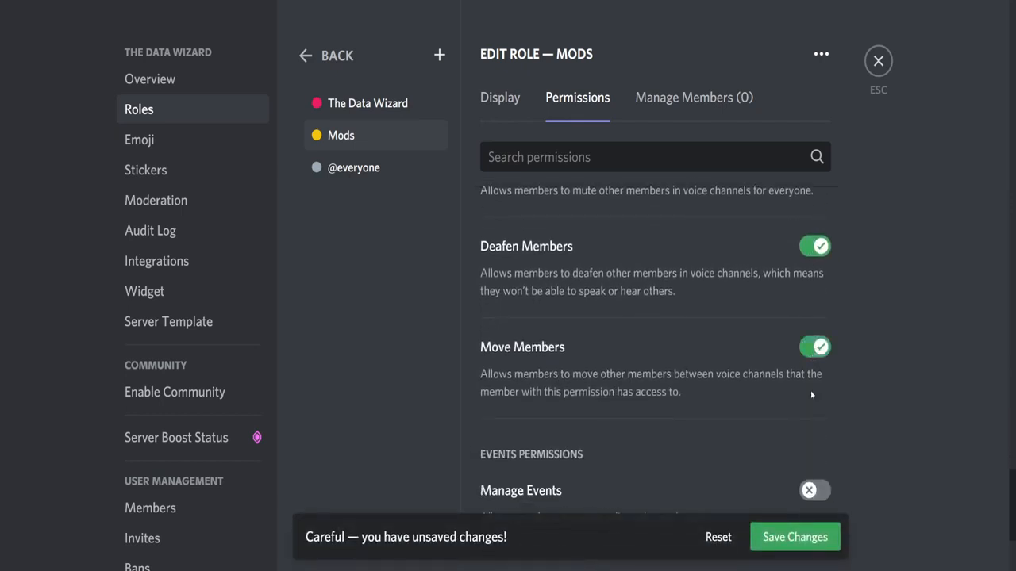
click(809, 538)
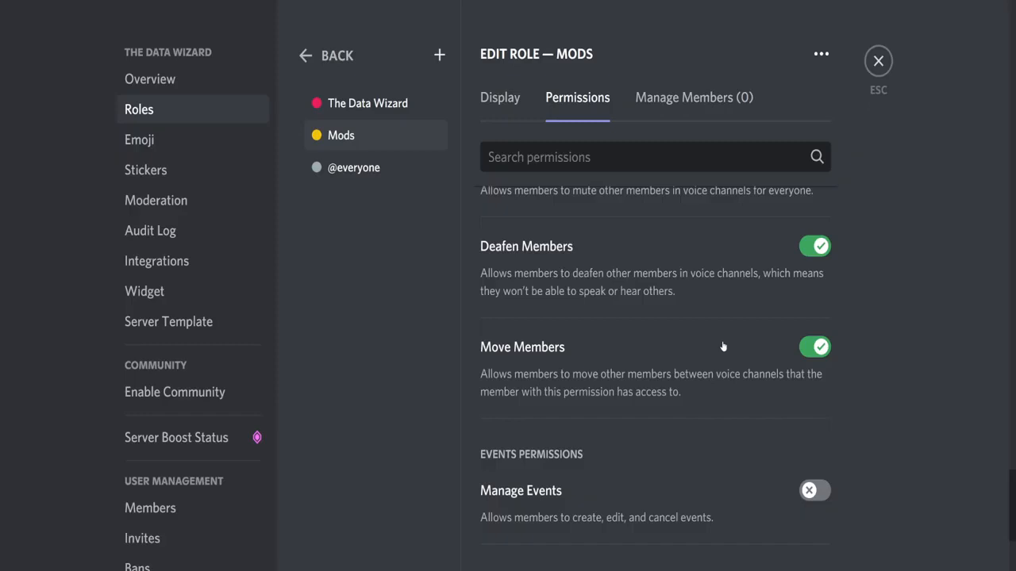
scroll(723, 347, down, 1)
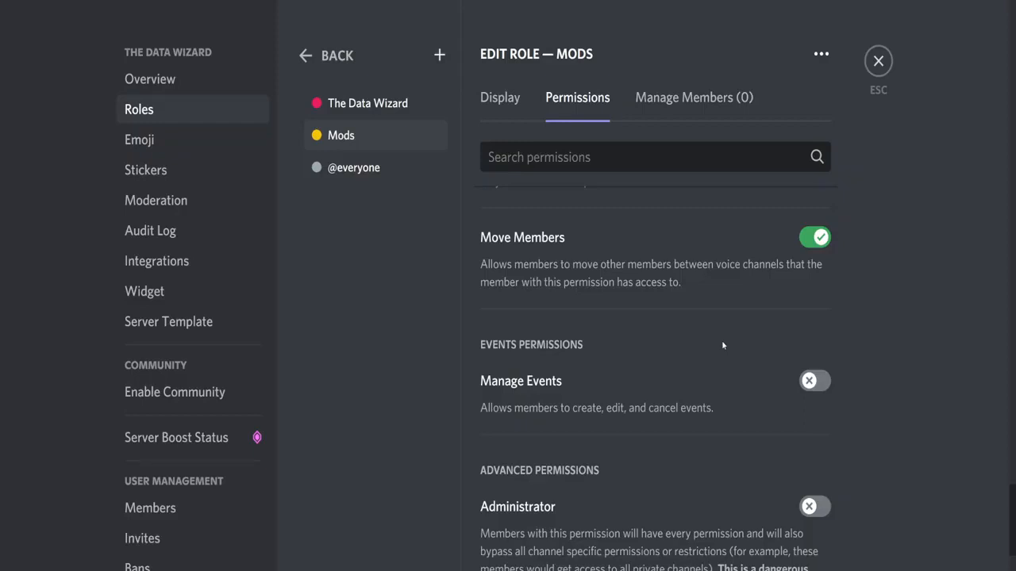
scroll(723, 345, down, 3)
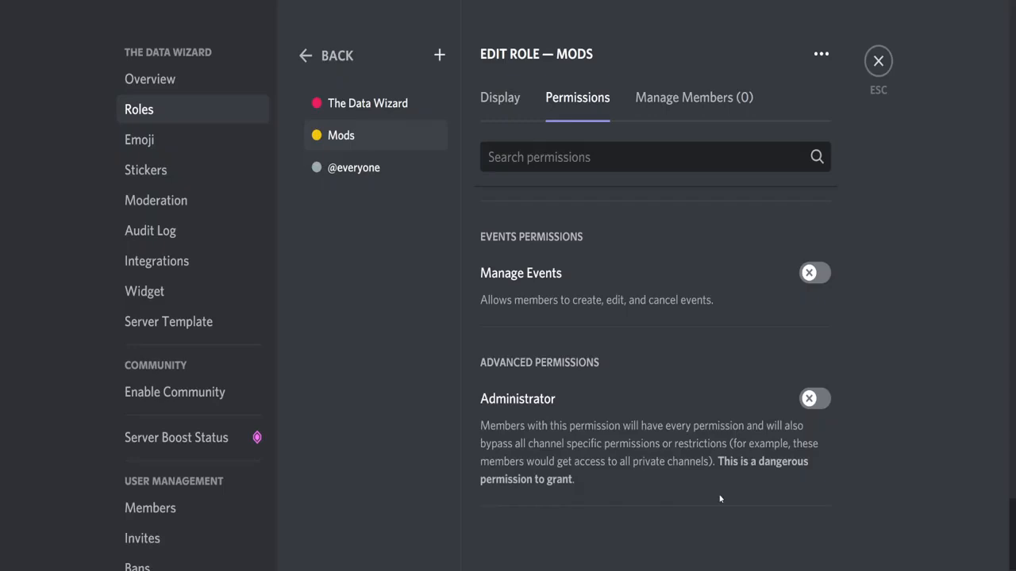
- Create a role named Server Members with the bright green colour and save it
click(440, 57)
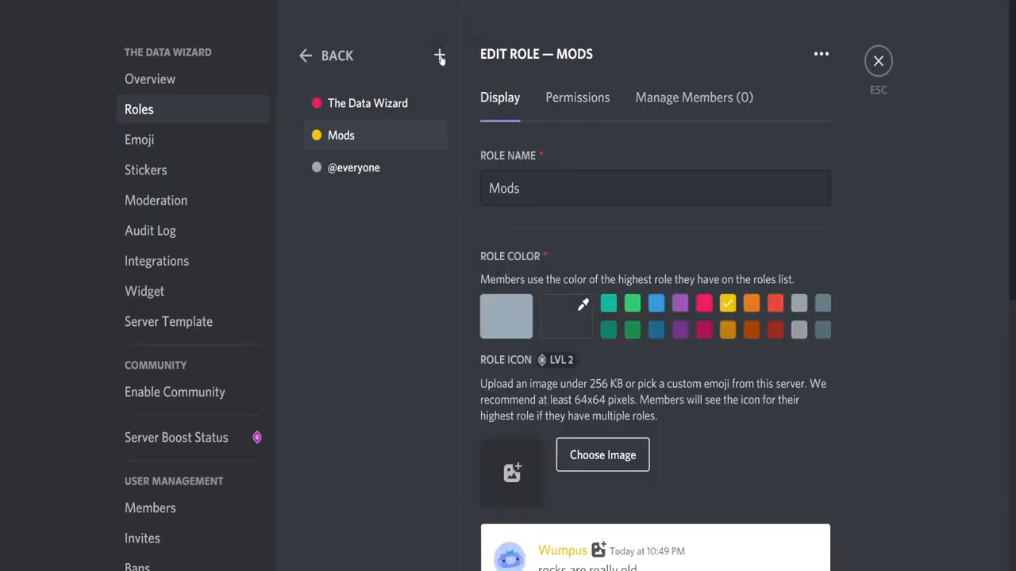
click(632, 304)
triple_click(629, 191)
text(Se)
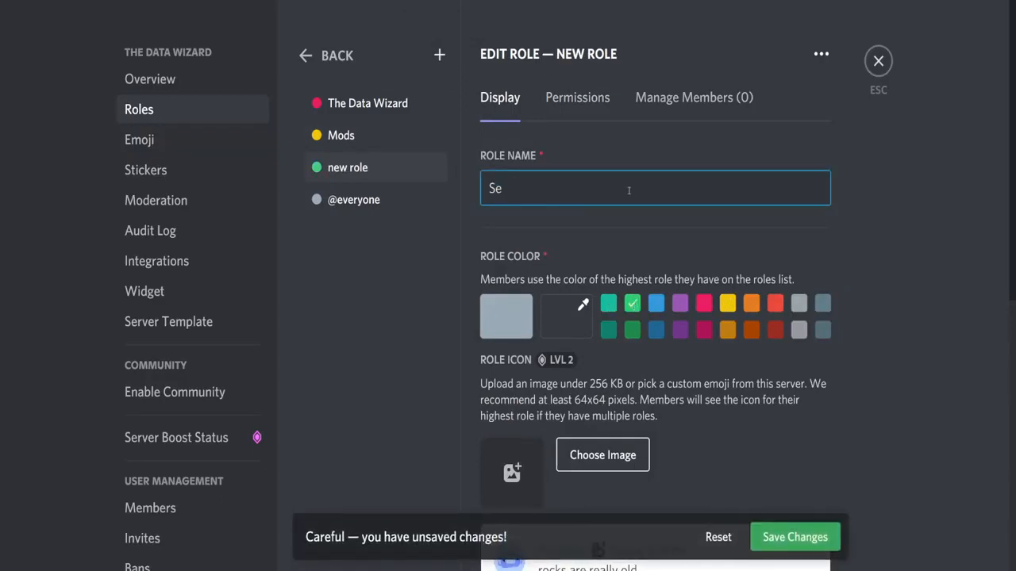
text(rver Members)
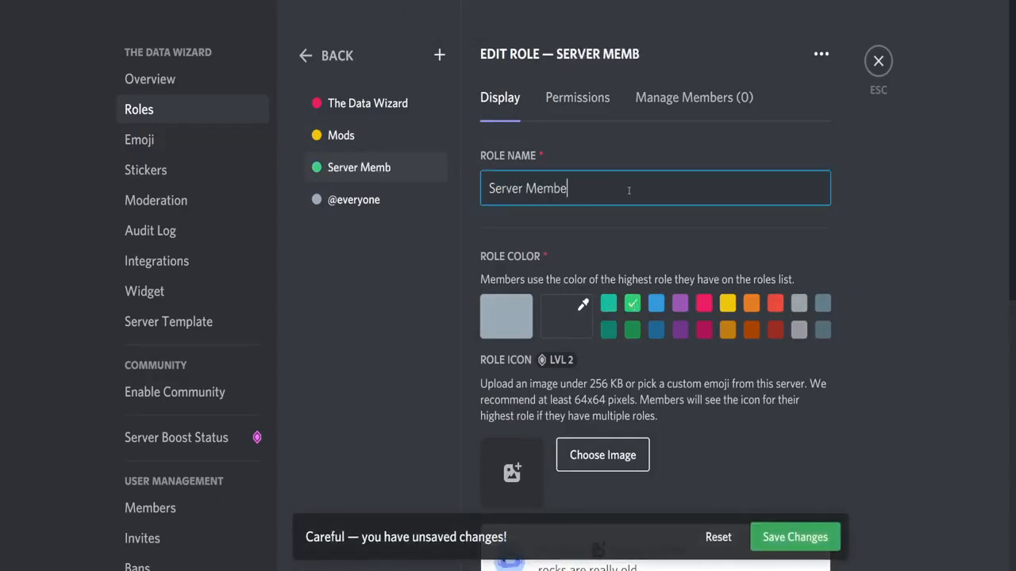
click(803, 540)
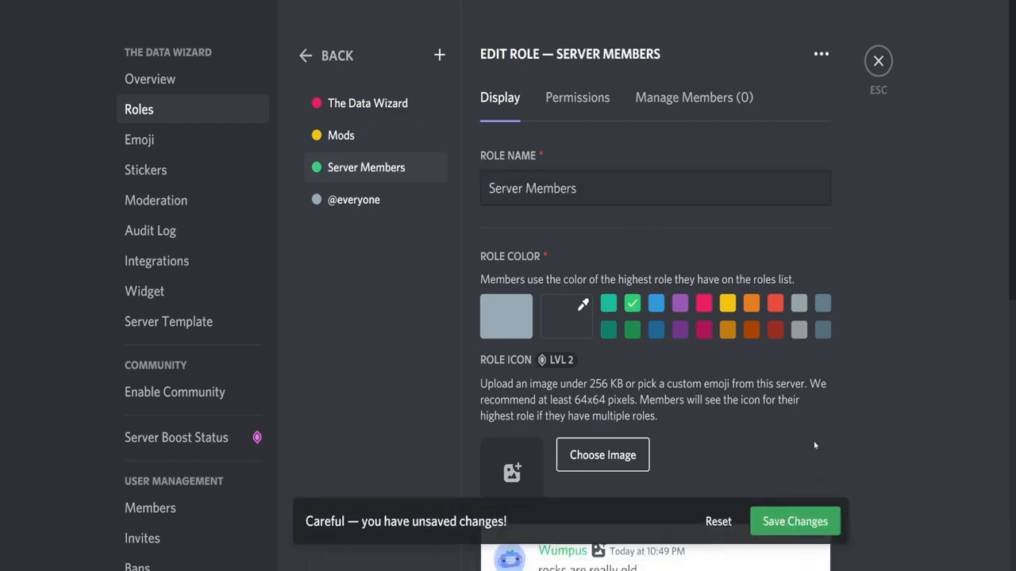
- Display Server Members separately from online members, clear the role's general server permissions, and save the changes
scroll(783, 392, down, 5)
click(818, 290)
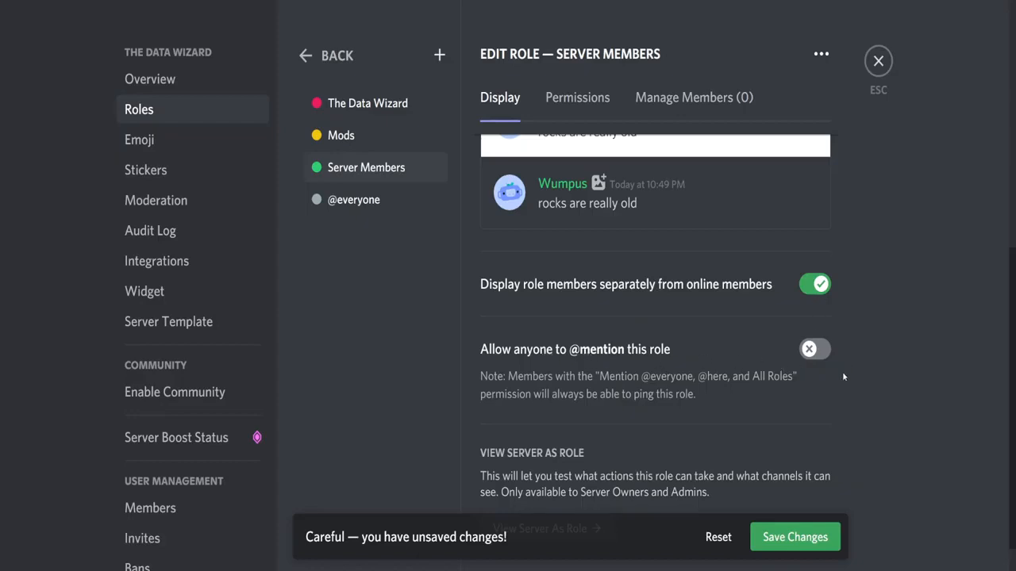
click(605, 99)
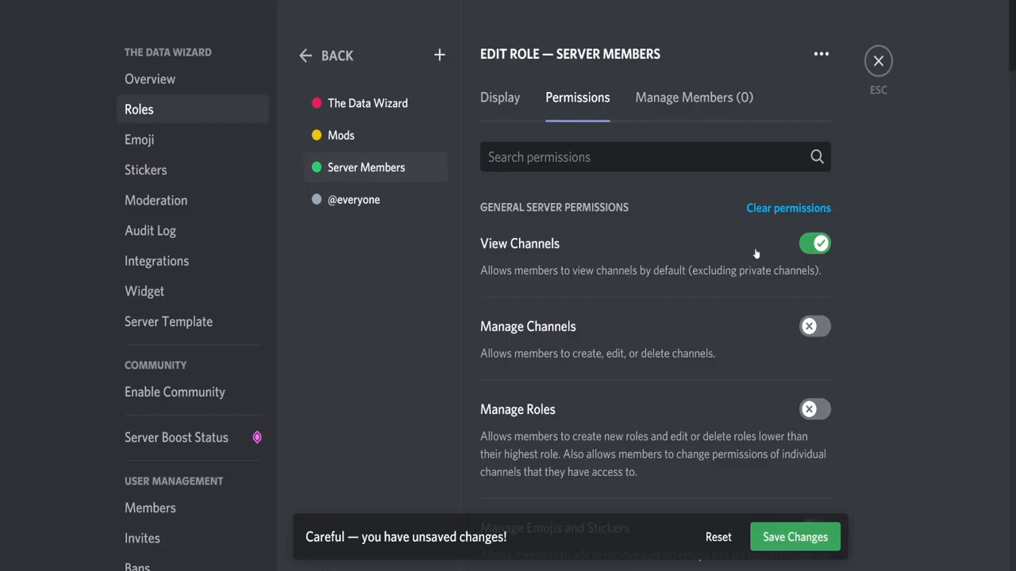
click(766, 211)
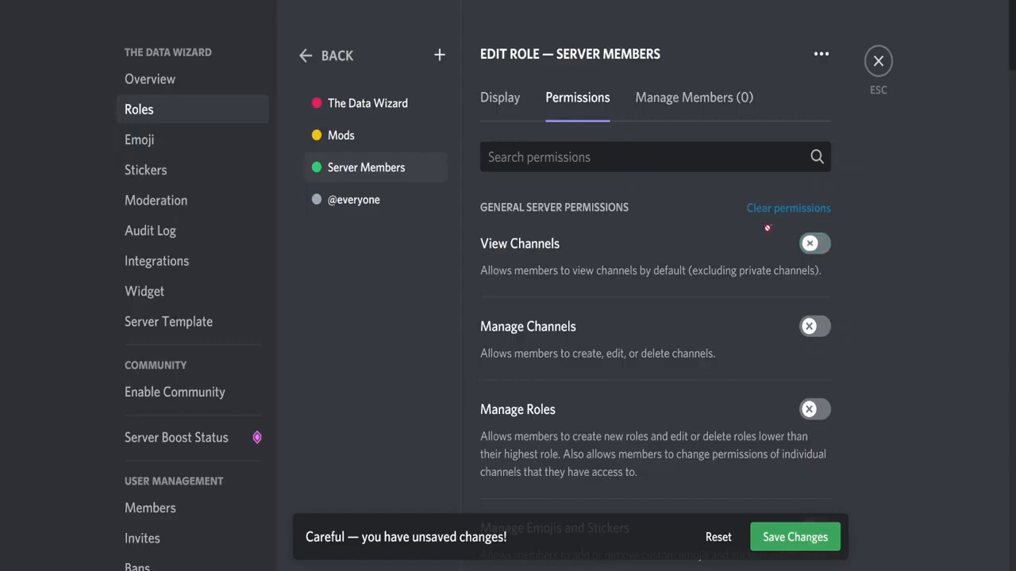
click(794, 538)
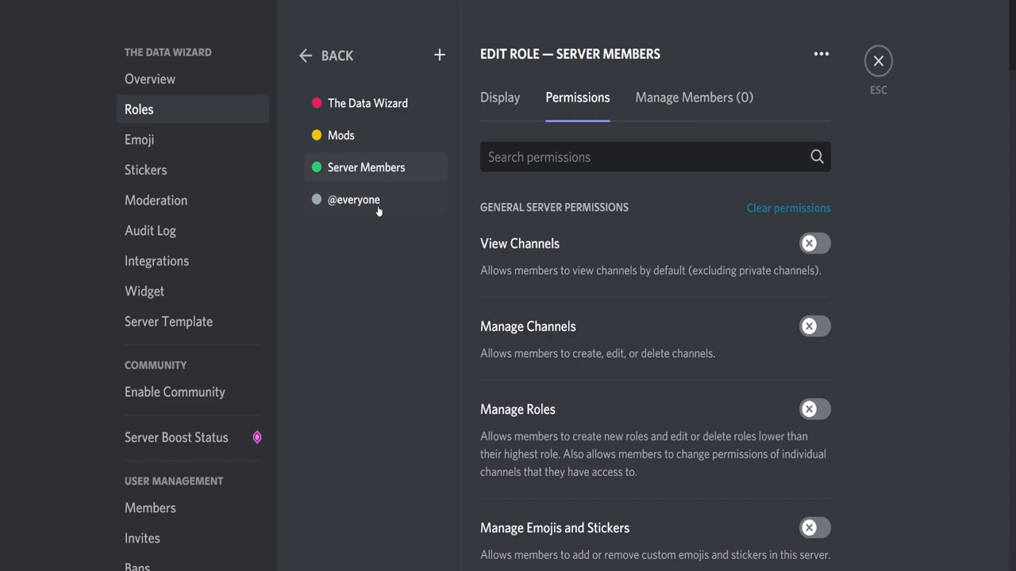
- Create a role named Bots with the bright red colour and save it
click(440, 56)
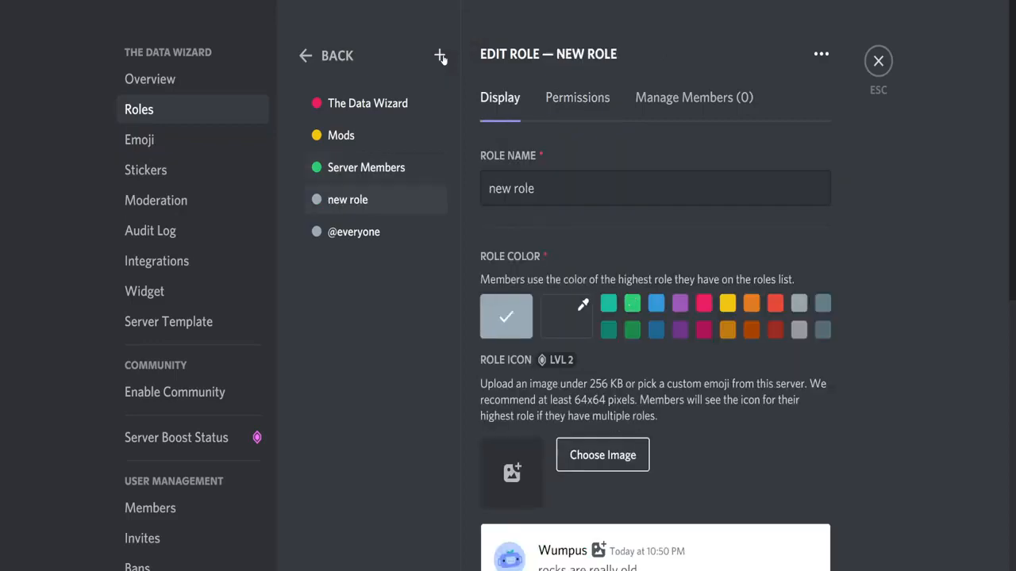
triple_click(515, 188)
text(Bots)
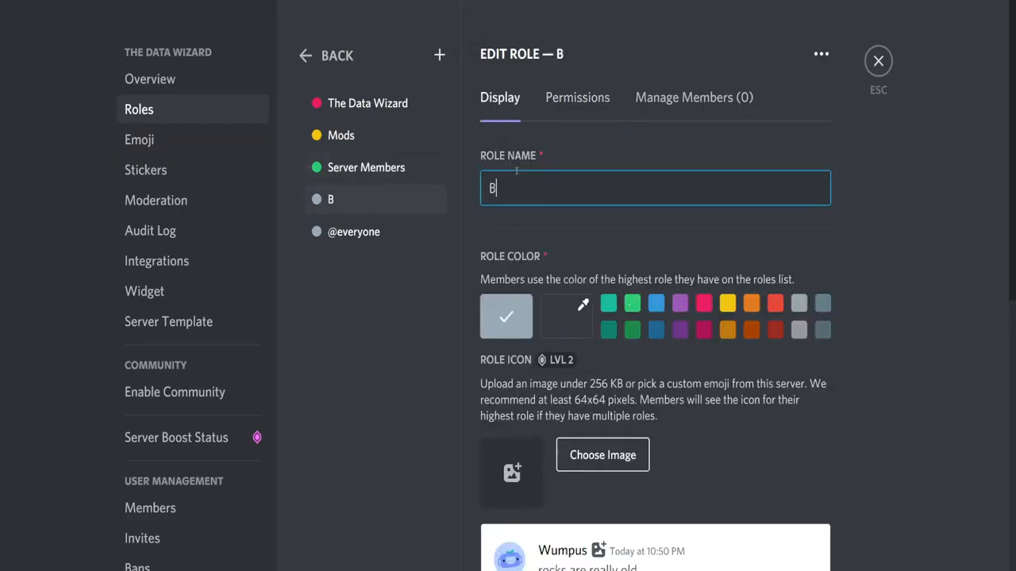
click(774, 308)
click(819, 548)
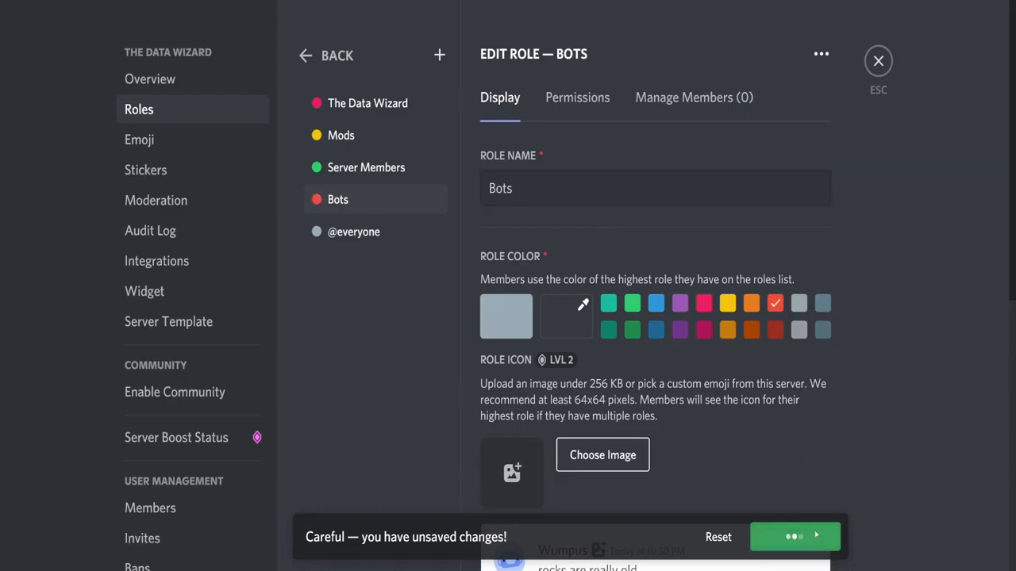
- Display Bots members separately from online members, clear the role's general server permissions, and save the changes
scroll(773, 396, down, 5)
click(819, 251)
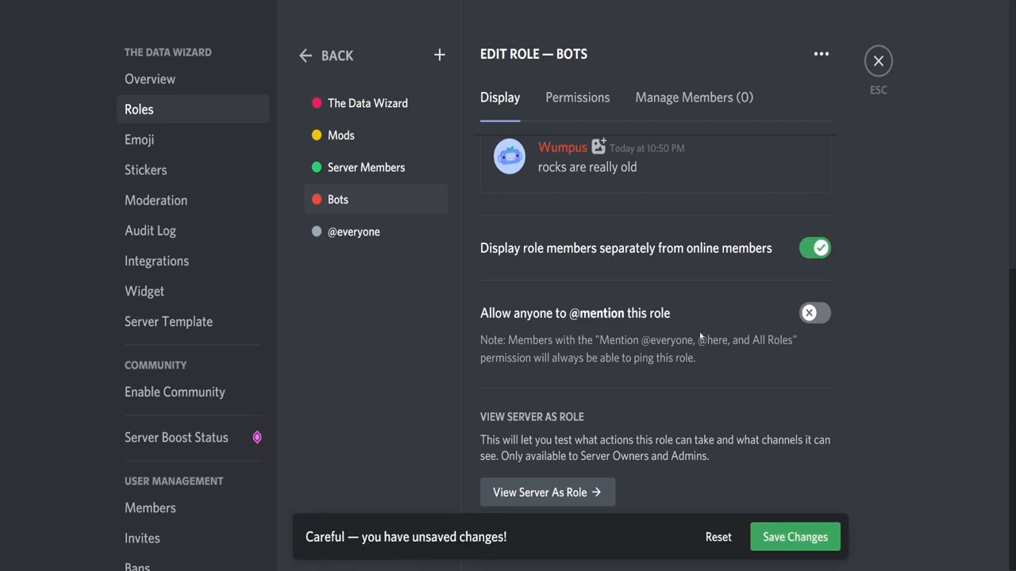
click(825, 540)
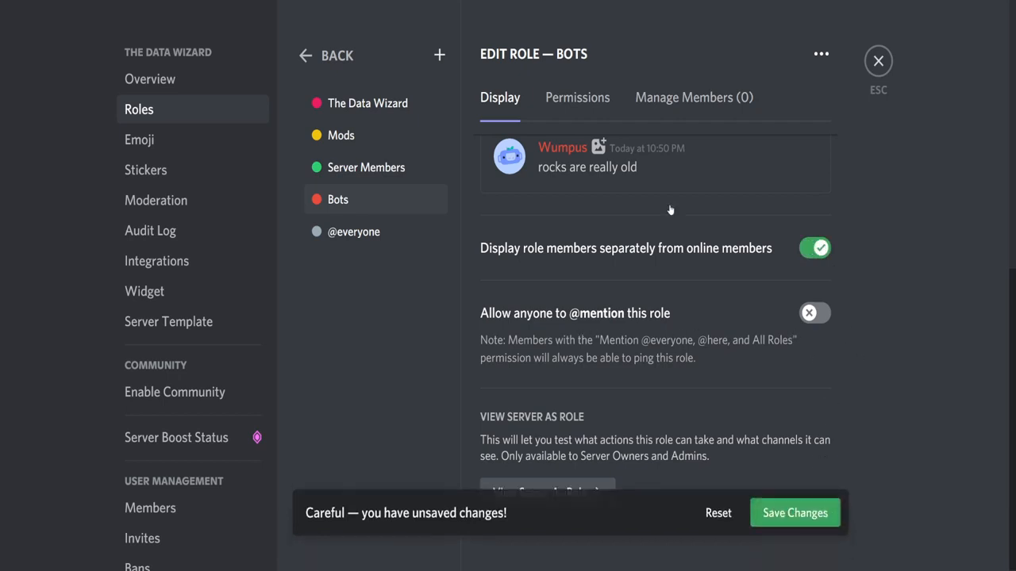
click(595, 108)
click(789, 208)
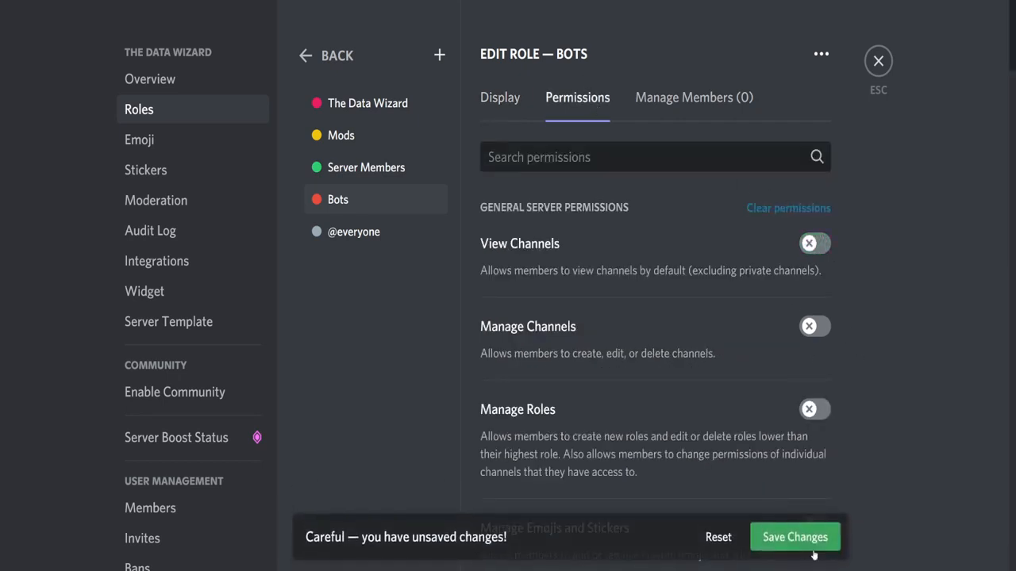
click(801, 541)
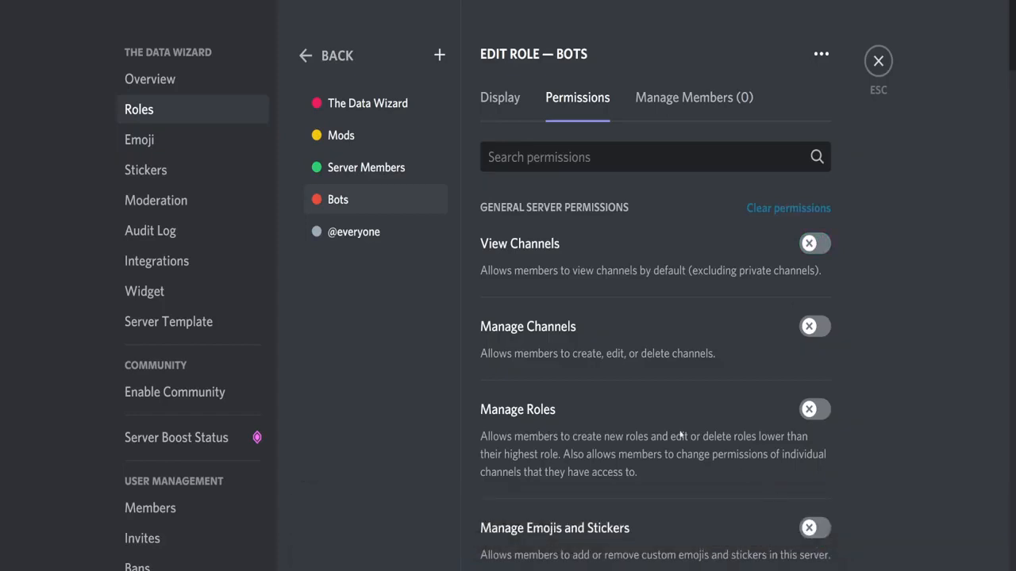
- Leave the server settings and assign The Data Wizard role to the server owner in the member list
click(876, 62)
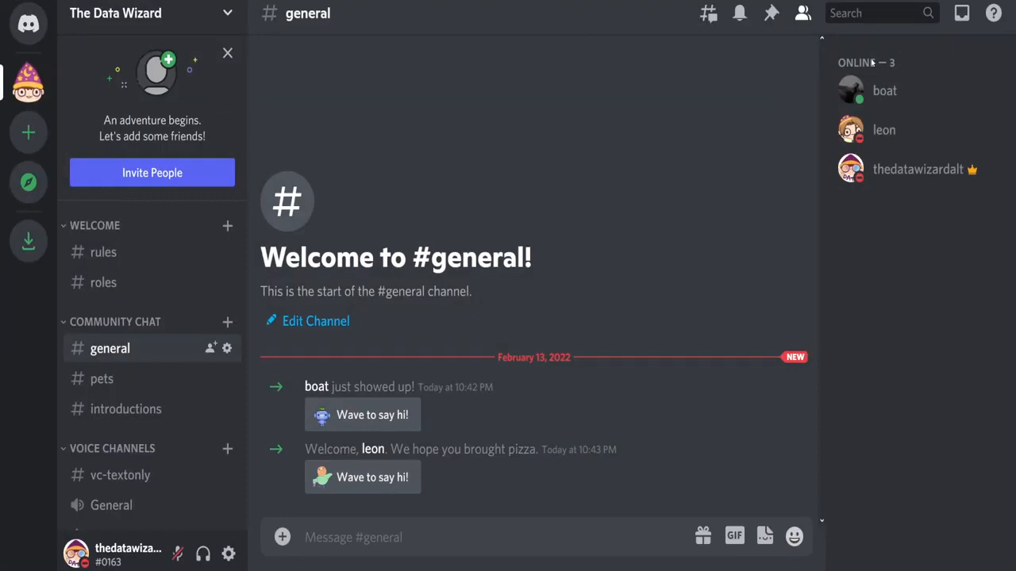
right_click(901, 172)
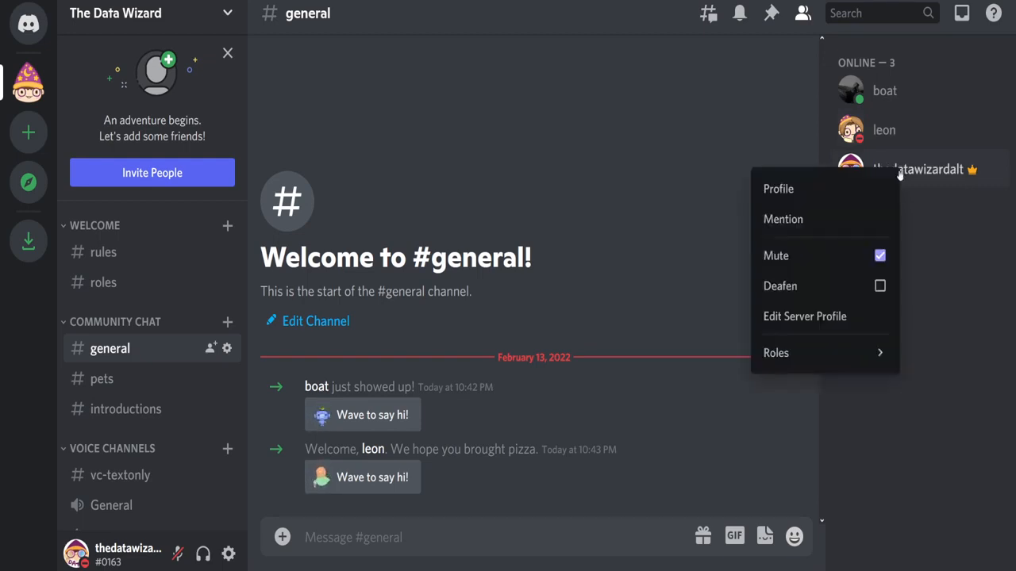
mouse_move(832, 354)
click(729, 361)
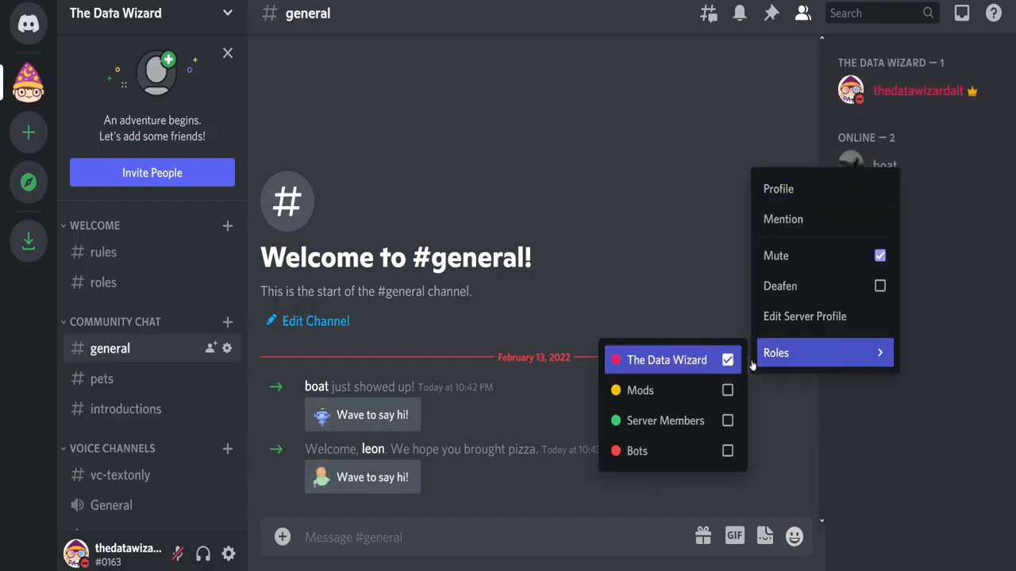
click(928, 425)
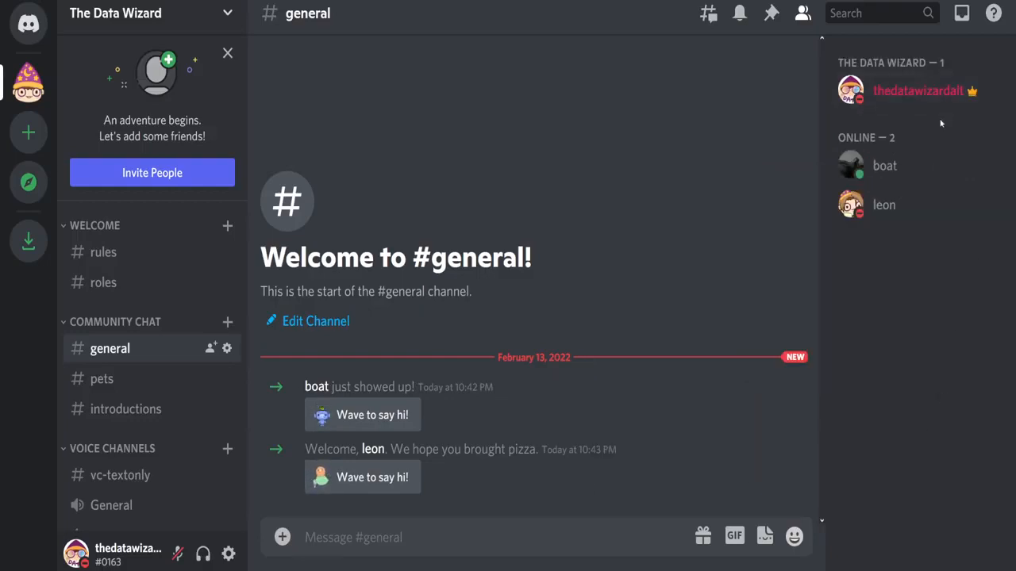
- Assign the Mods role to the second member in the Online group of the member list
right_click(937, 208)
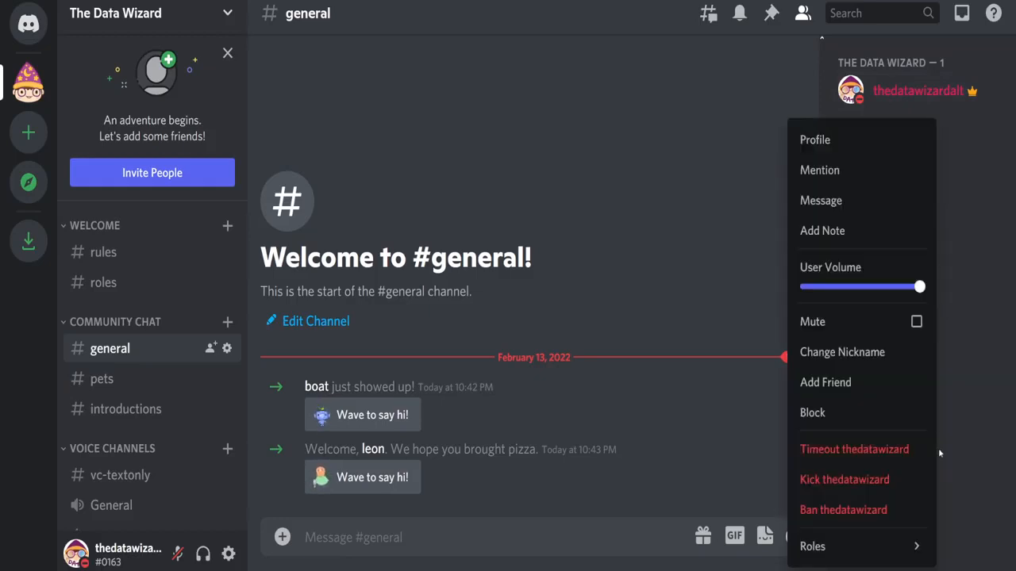
mouse_move(900, 556)
click(765, 486)
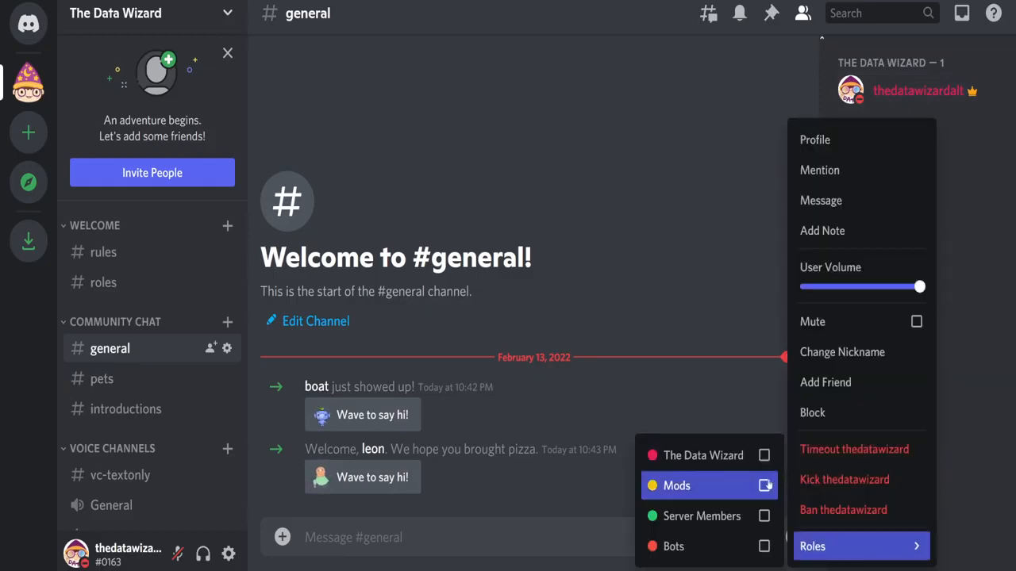
click(706, 347)
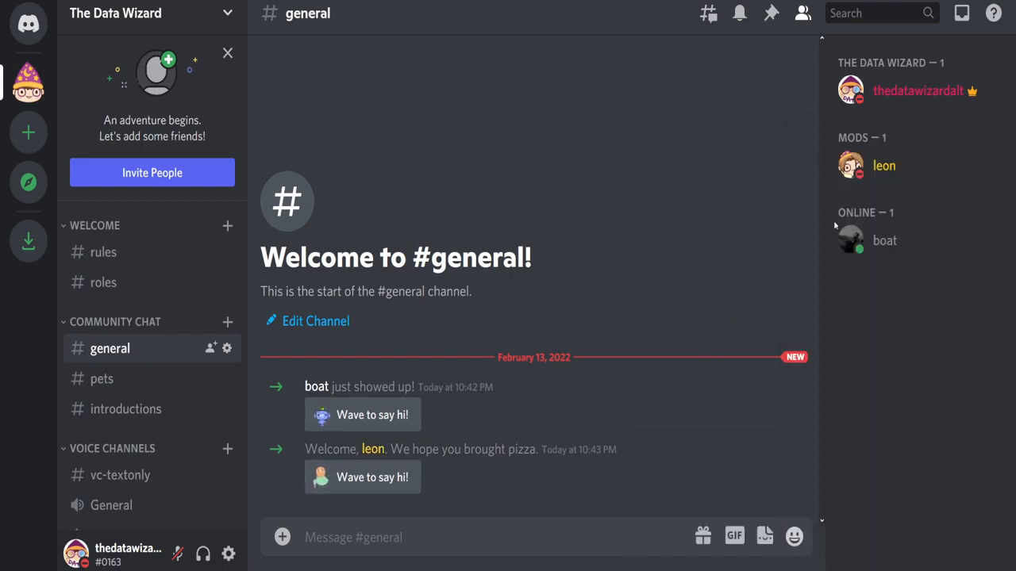
- Assign the Server Members role to the remaining member in the Online group
right_click(872, 245)
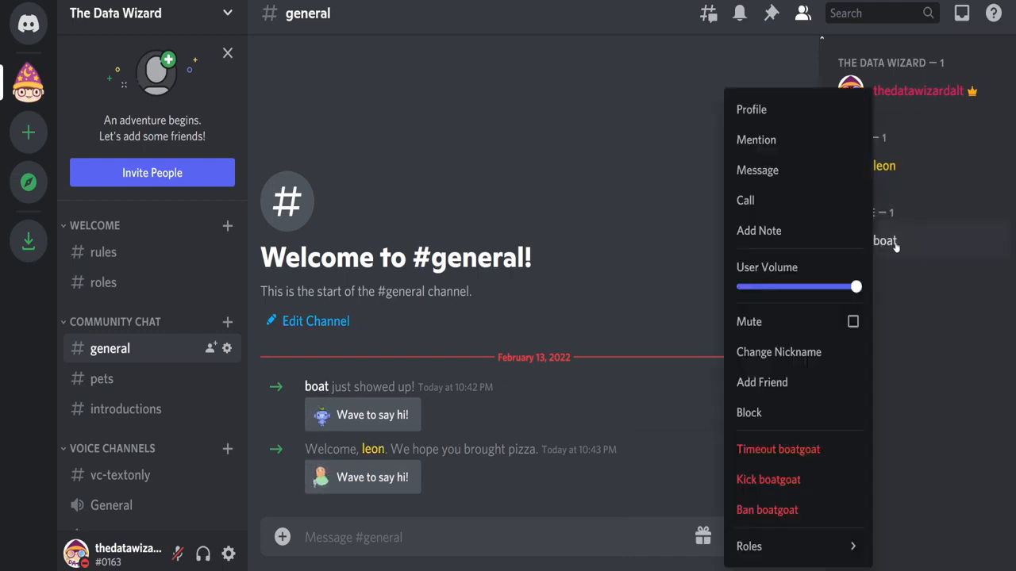
mouse_move(793, 546)
click(703, 515)
click(936, 539)
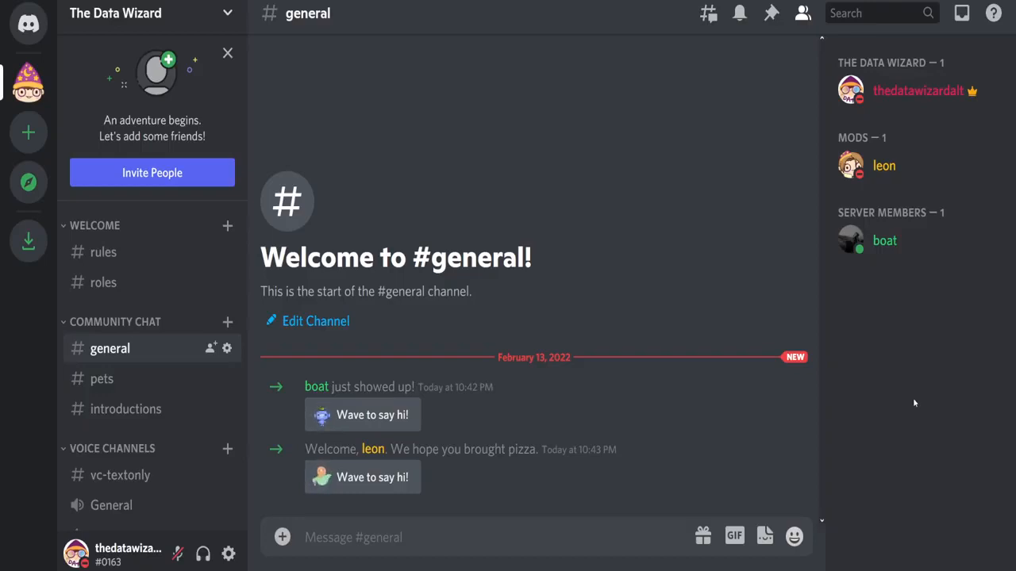
- Create a private category named Mods that only the Mods and The Data Wizard roles can access
scroll(151, 373, down, 1)
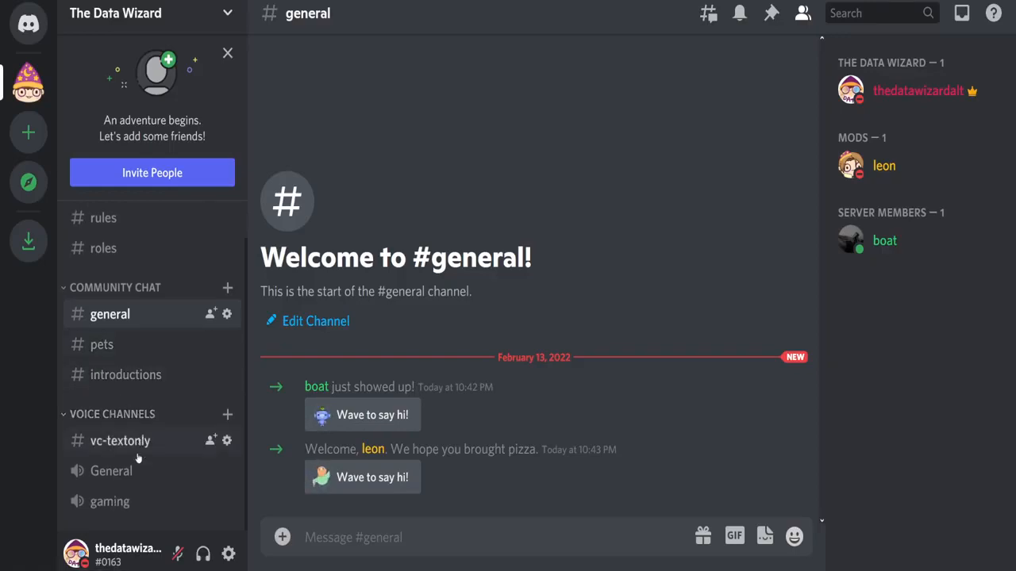
right_click(117, 525)
click(139, 529)
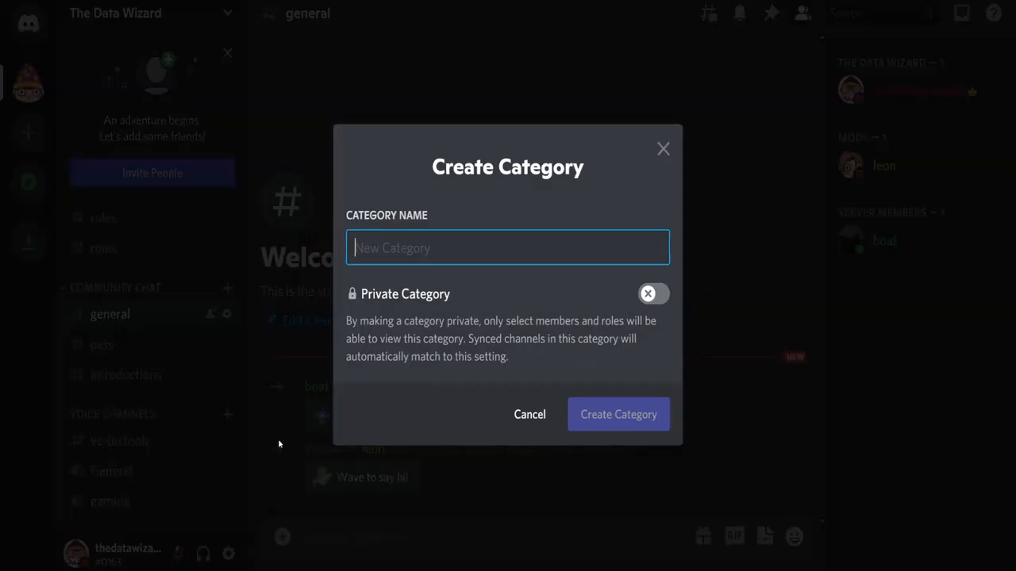
text(Mods)
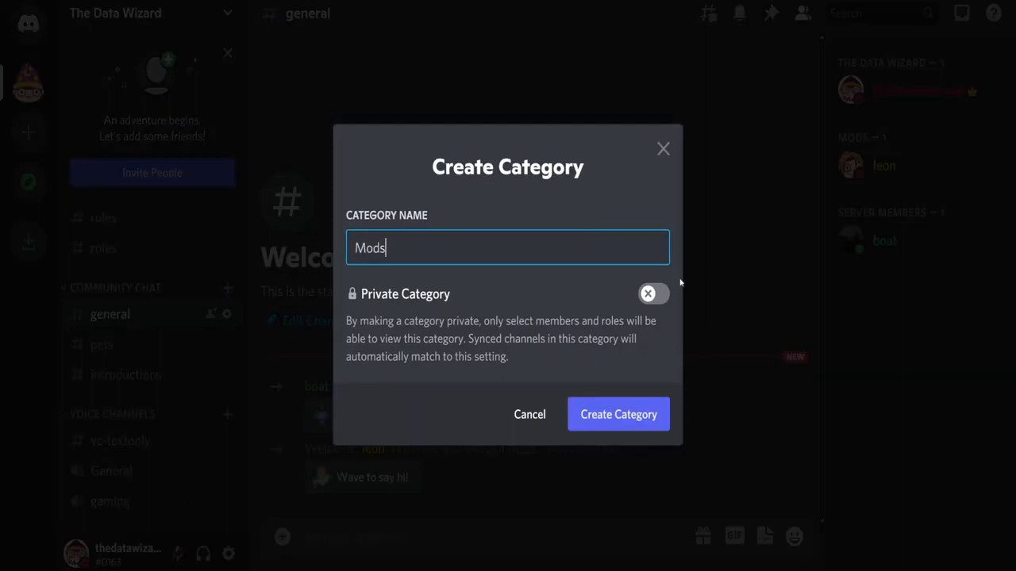
click(652, 295)
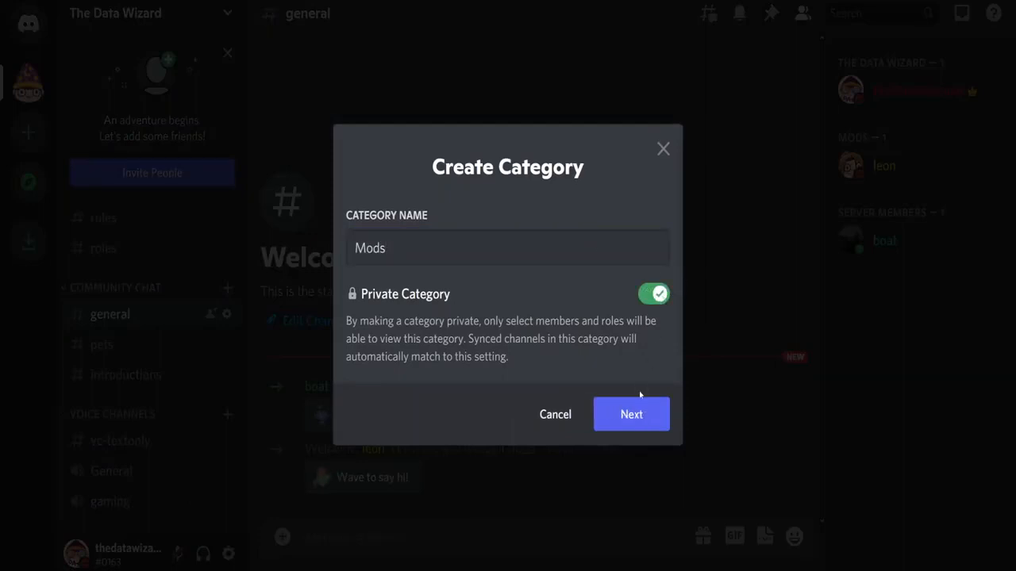
click(635, 413)
click(414, 283)
click(417, 251)
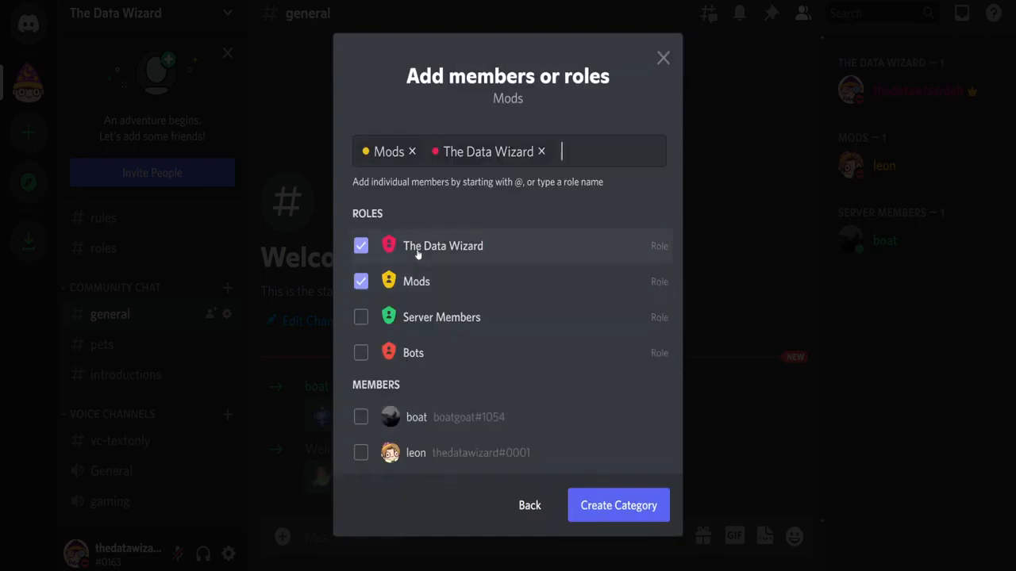
click(620, 506)
- Create a text channel named mods-only in the Mods category
scroll(132, 391, down, 1)
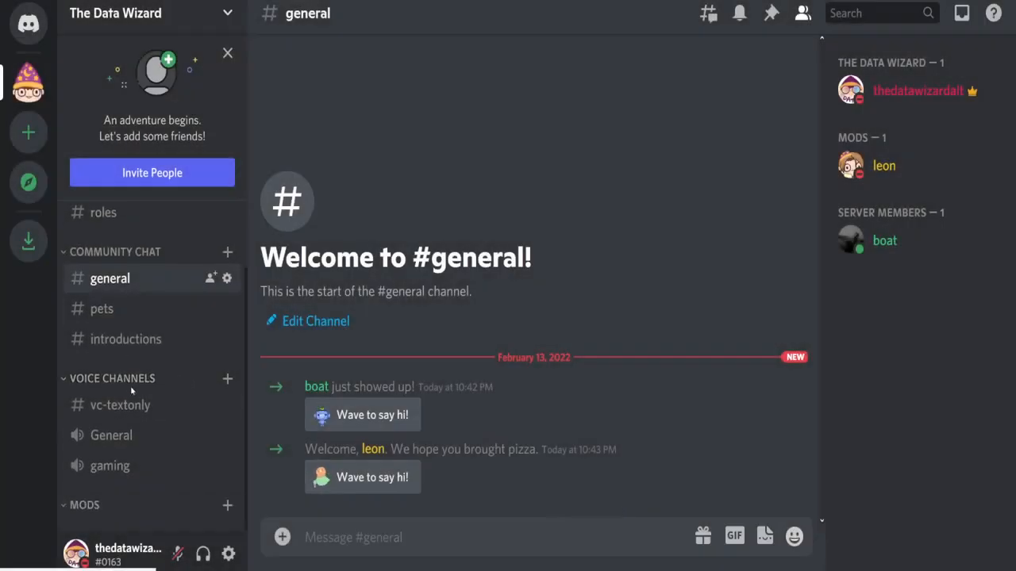
click(229, 508)
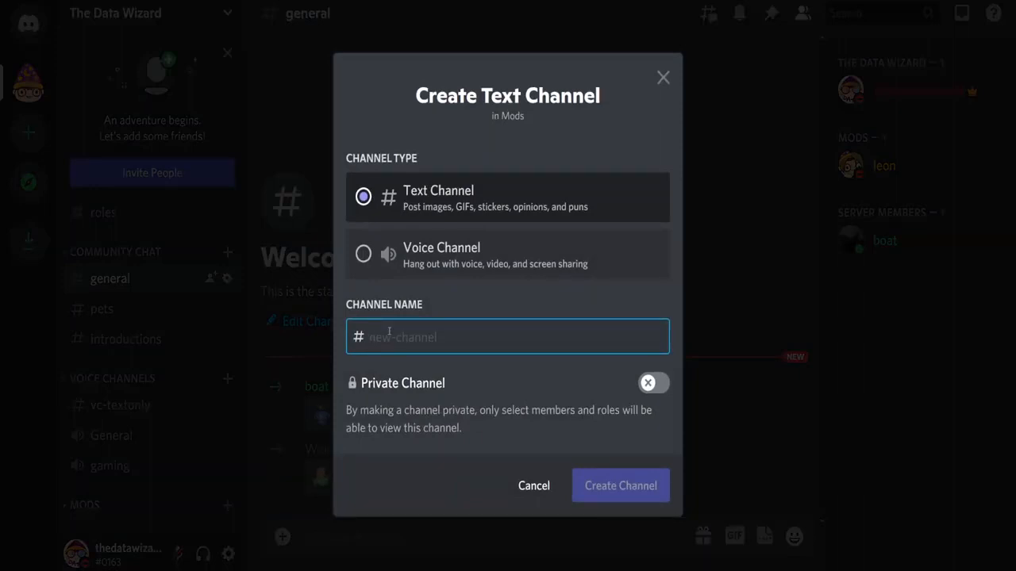
text(mods-only)
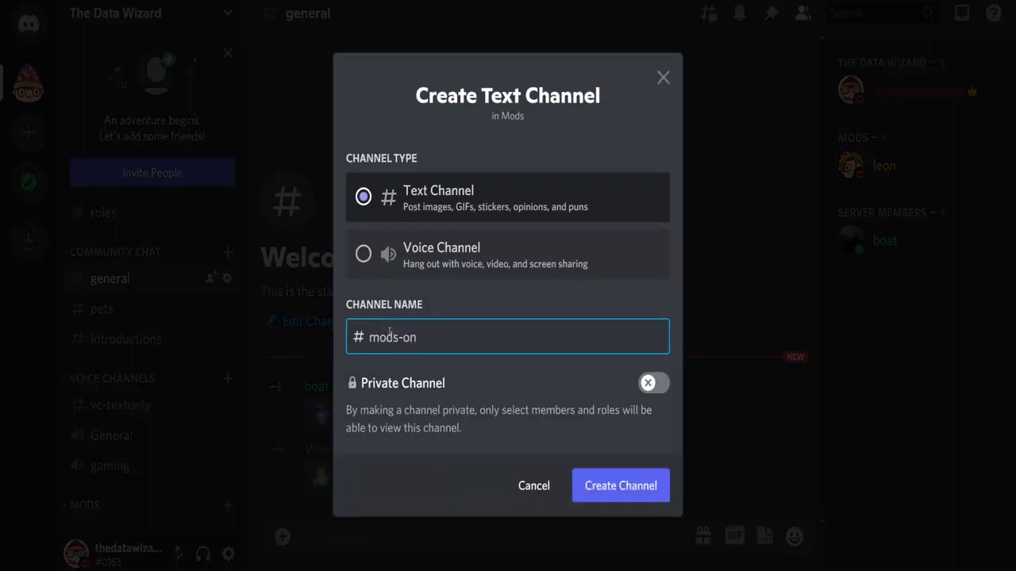
click(619, 486)
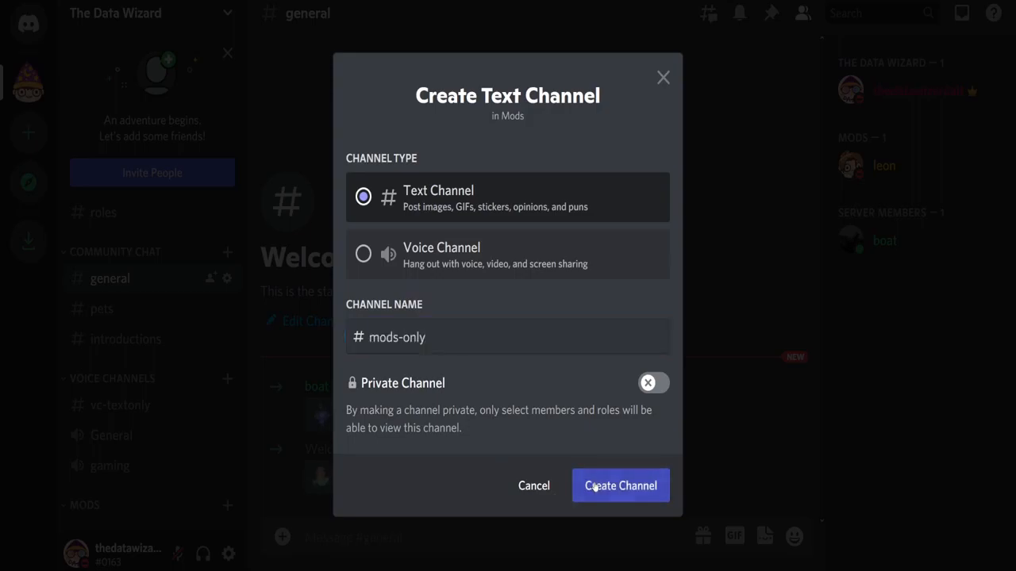
- Create a voice channel named mods-vc in the Mods category
scroll(145, 493, down, 1)
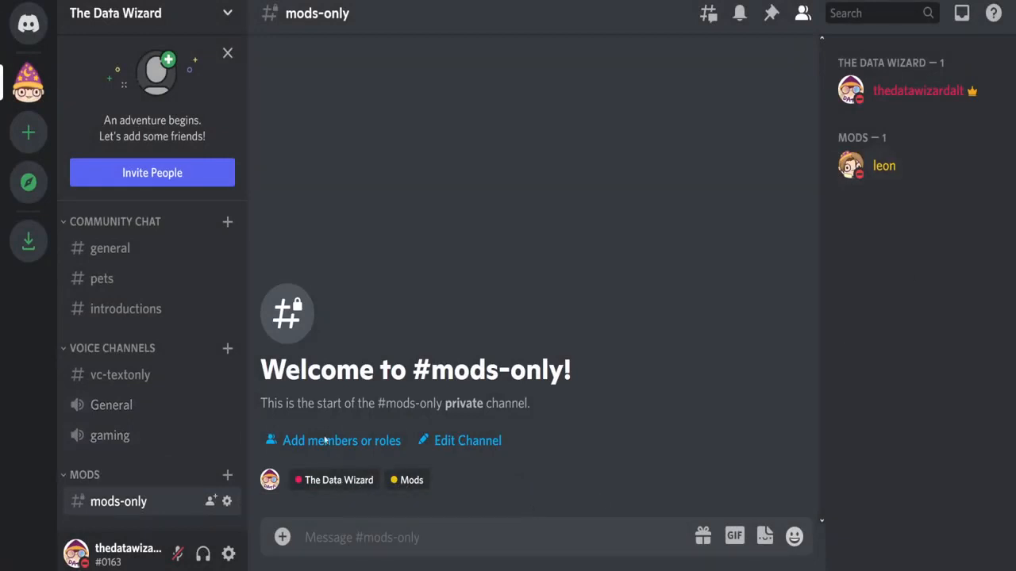
click(228, 475)
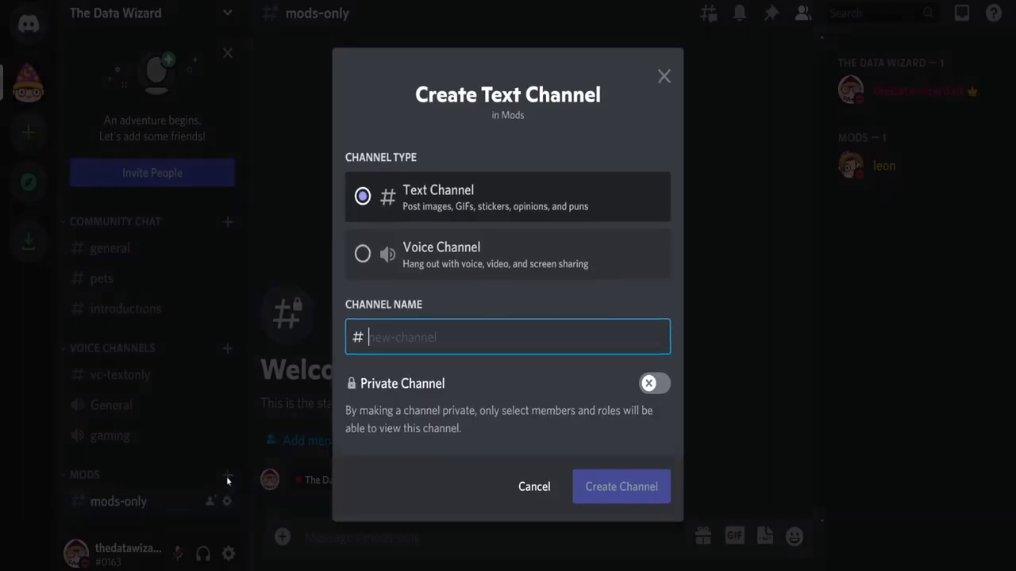
click(363, 253)
click(415, 326)
text(mo)
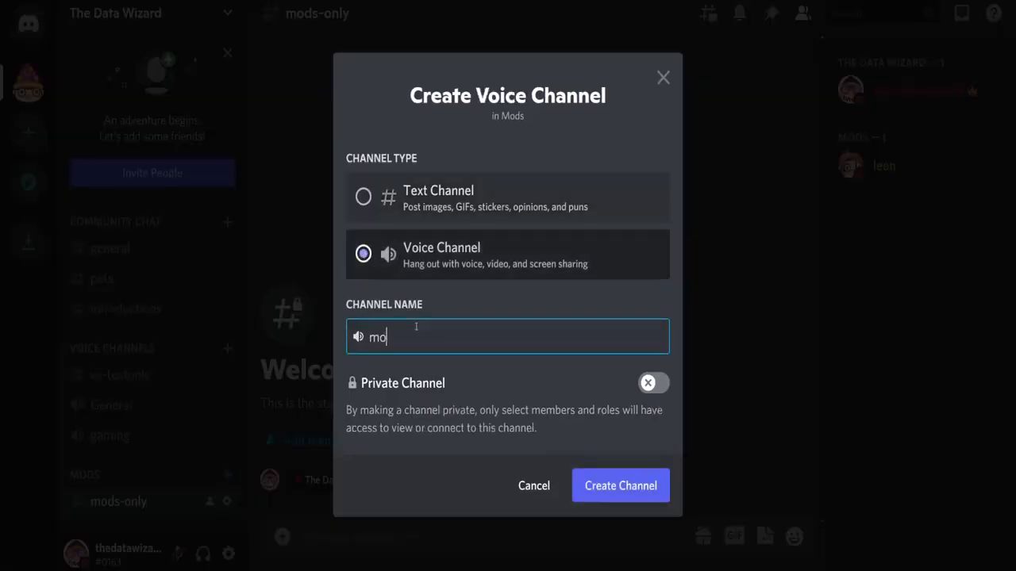
text(ds-vc)
click(595, 473)
scroll(75, 442, down, 1)
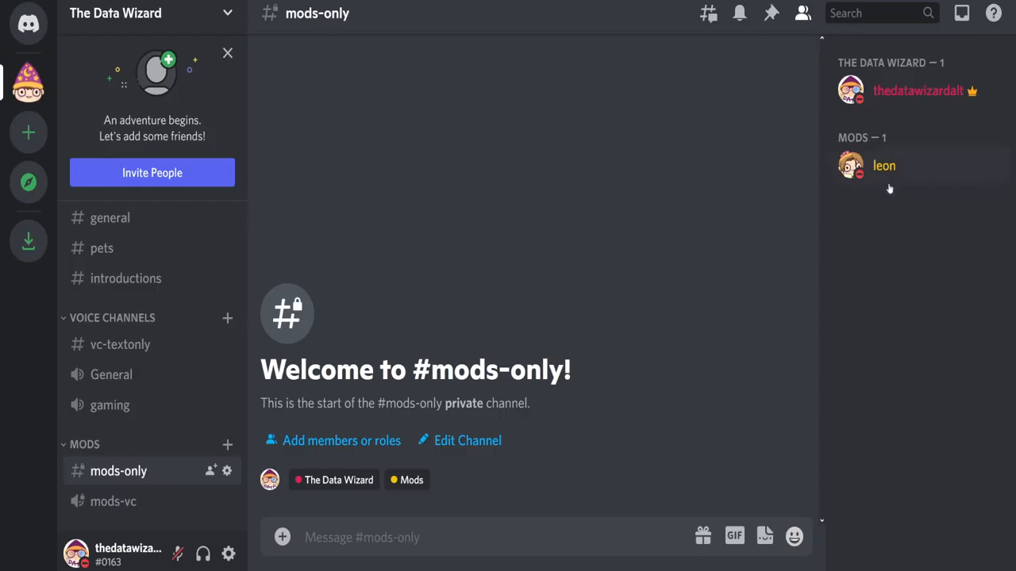
- Check which roles and members can access the Mods category in its permission settings, and close them
right_click(123, 450)
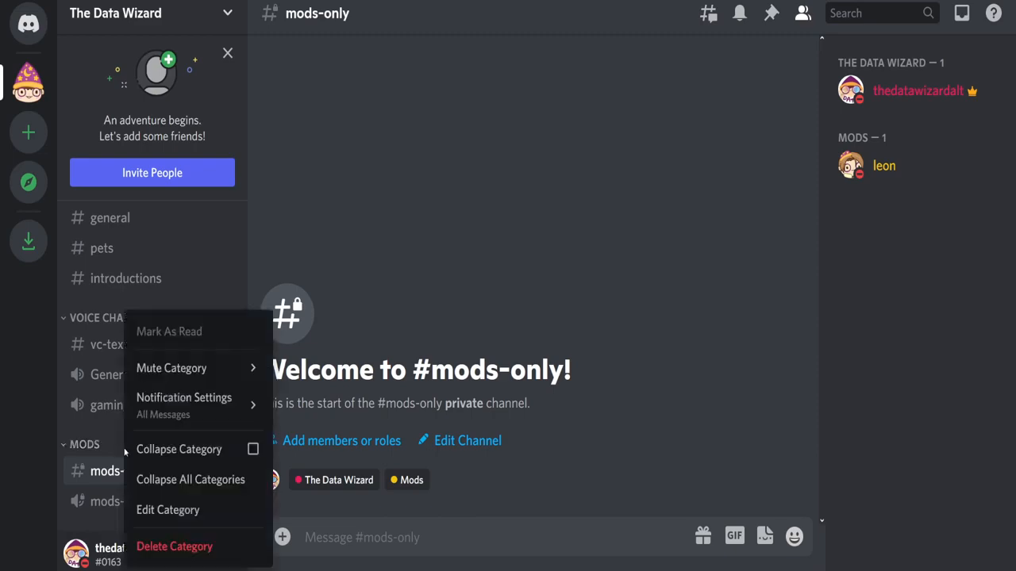
click(161, 509)
click(177, 119)
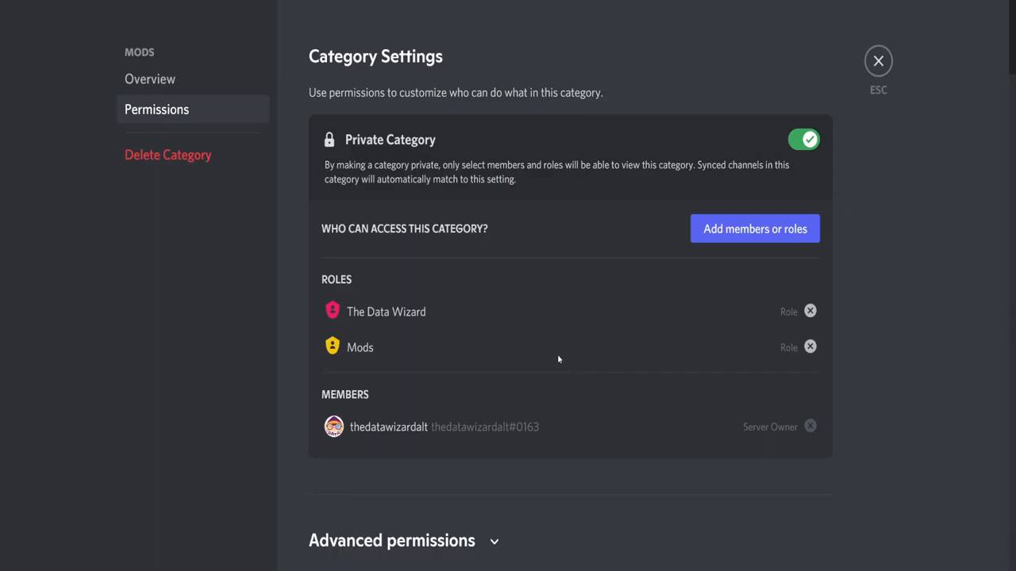
click(879, 68)
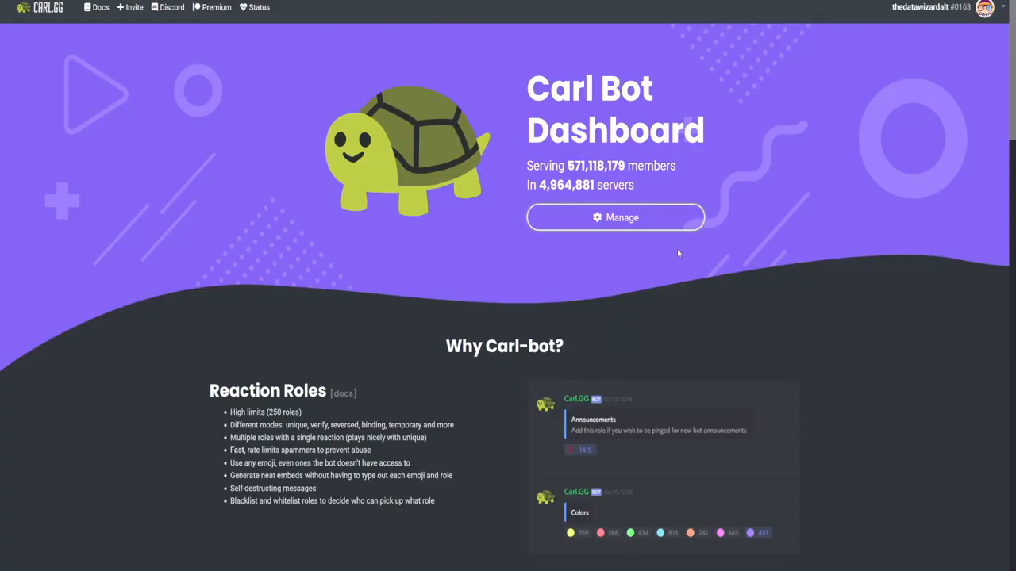
- From the Carl-bot dashboard, add carl-bot to The Data Wizard server and authorize it with all requested permissions
click(661, 218)
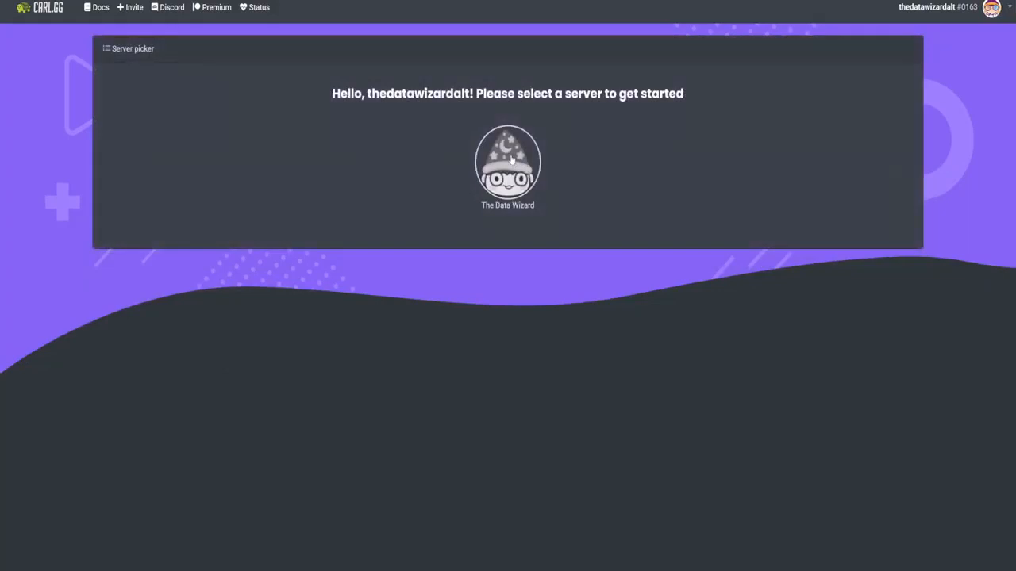
click(511, 161)
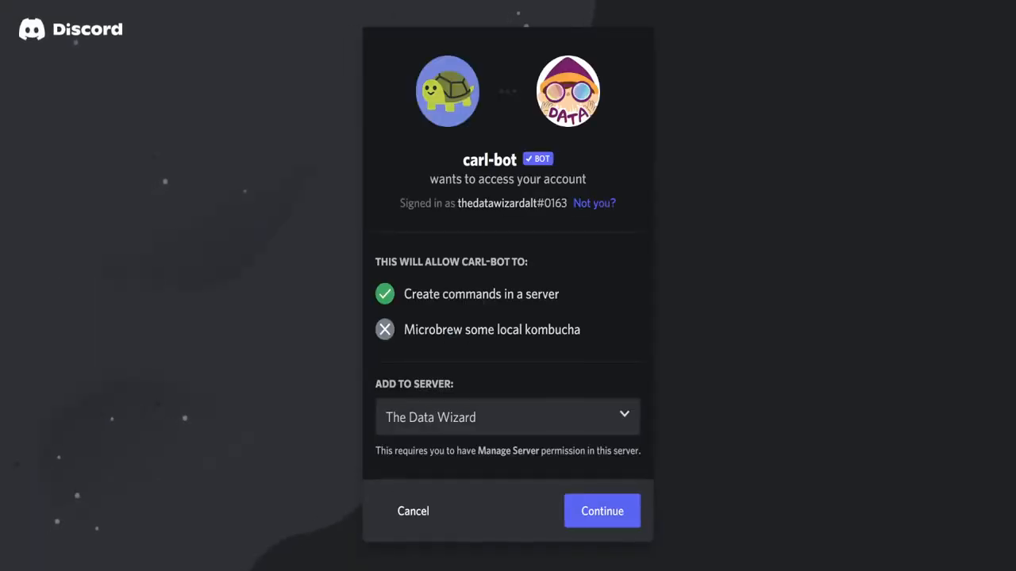
click(616, 508)
scroll(615, 506, down, 7)
click(607, 546)
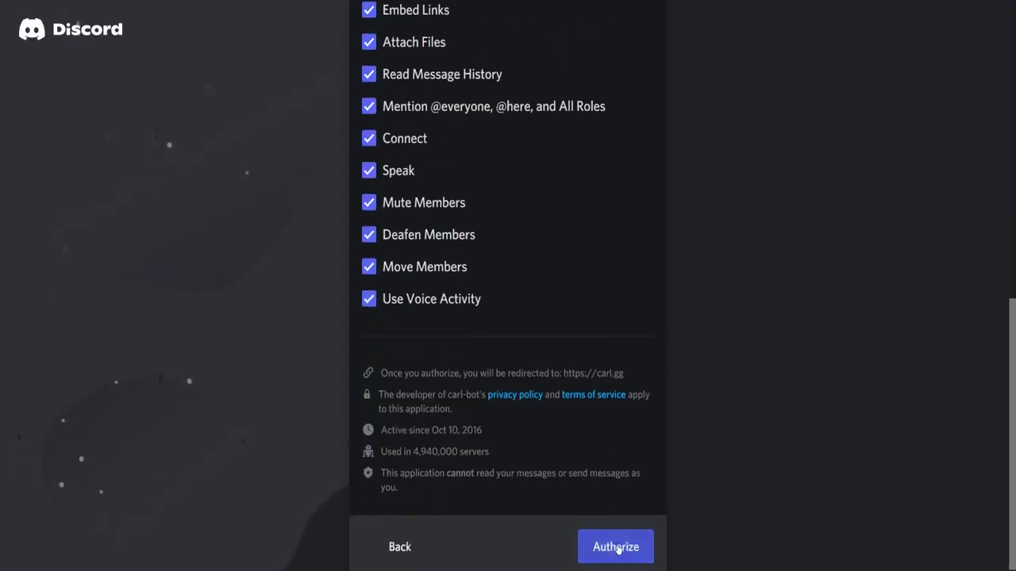
click(468, 406)
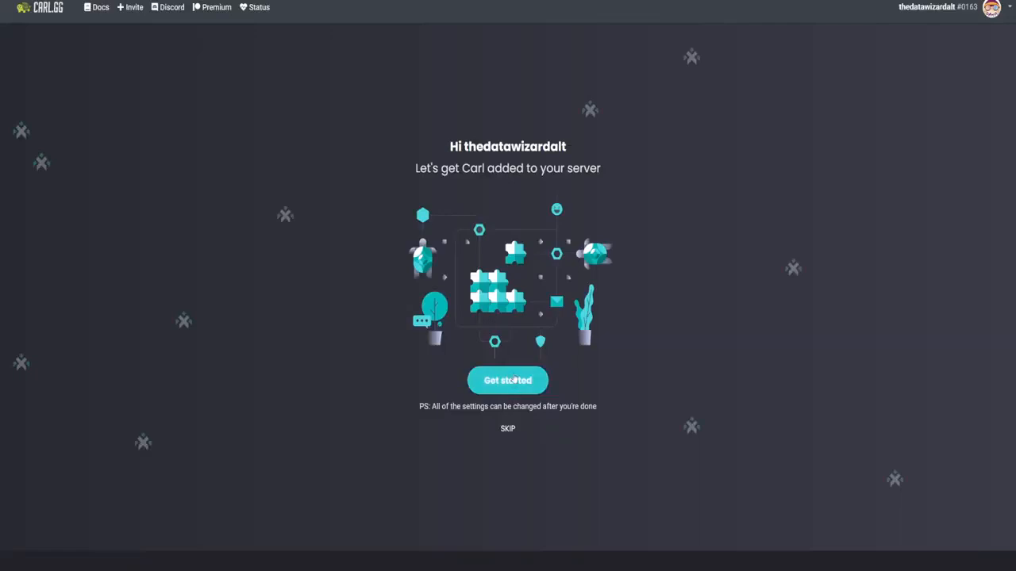
- Start the Carl-bot setup, keeping the ? and ! prefixes and None as the welcome message
click(514, 382)
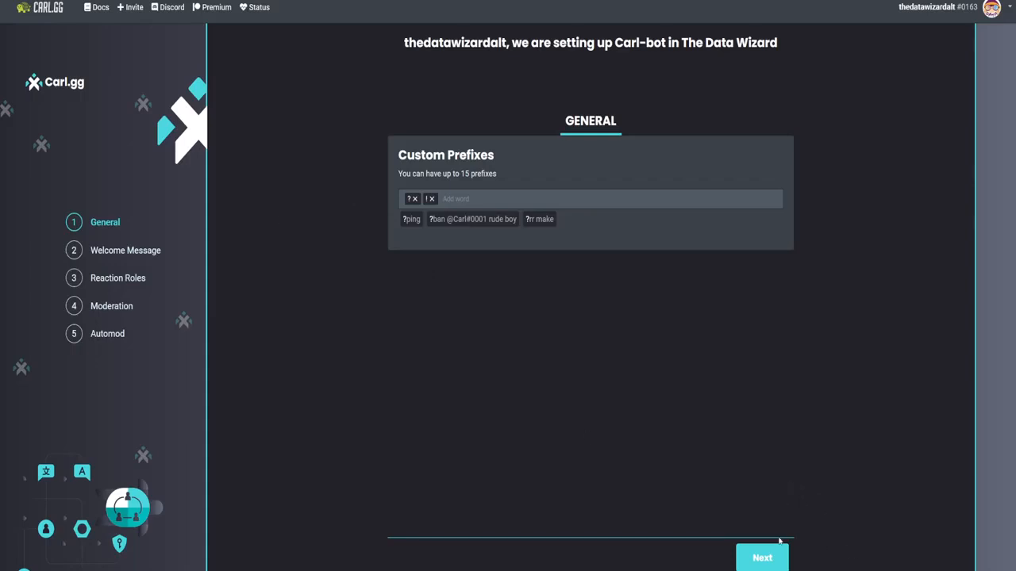
click(762, 558)
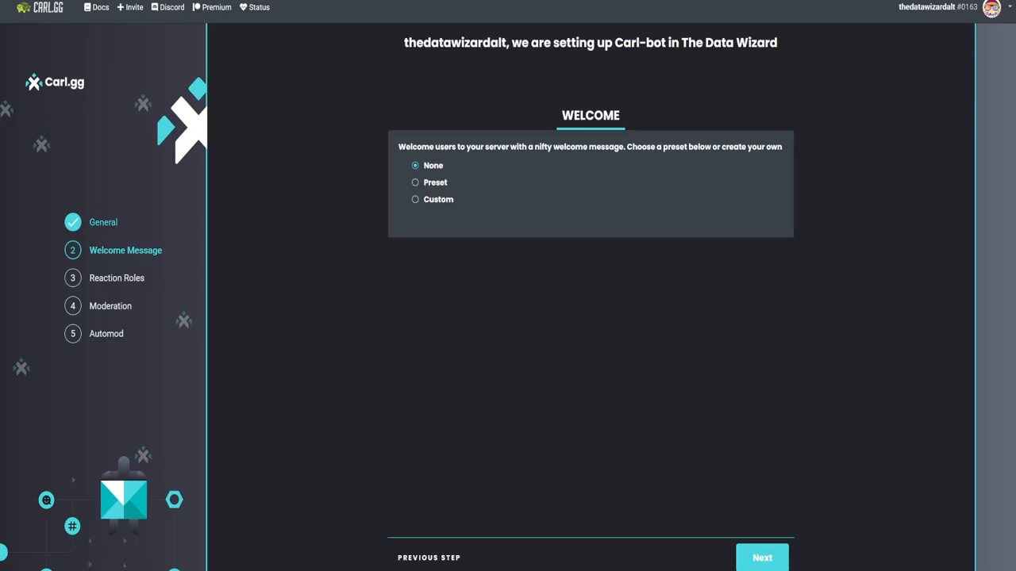
click(762, 557)
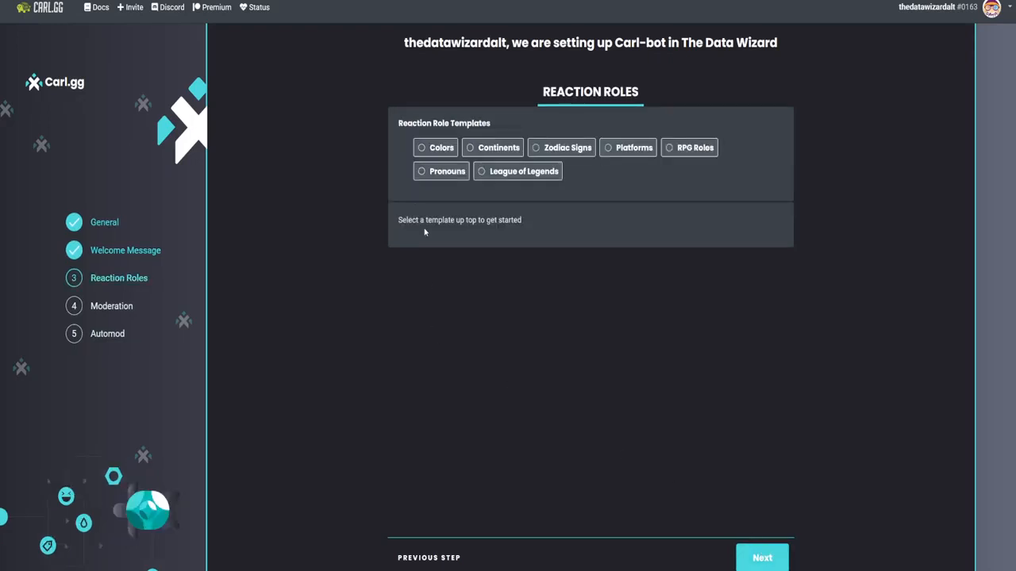
- Create a reaction role from the Pronouns template with its message posted in the roles channel
click(423, 176)
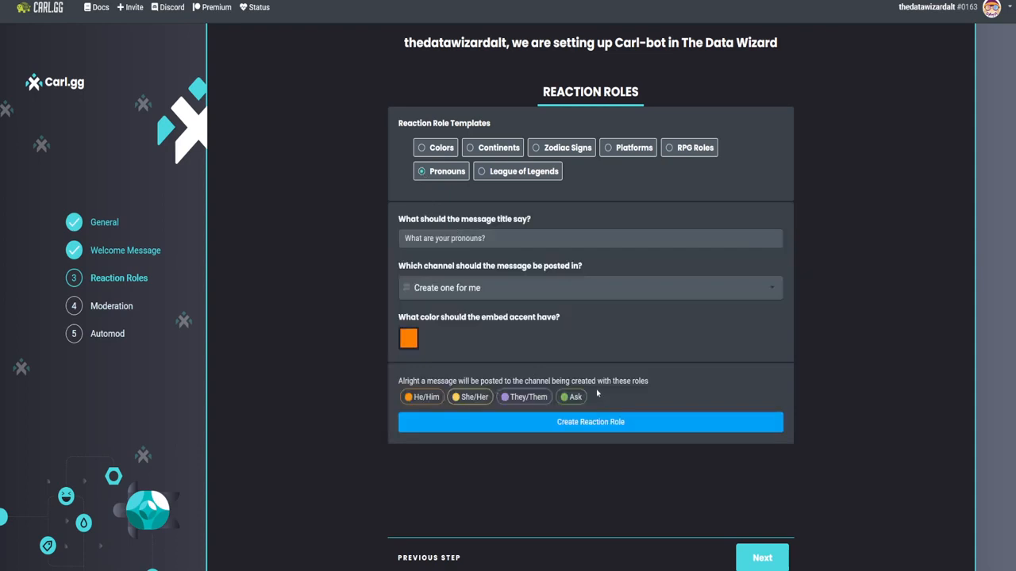
click(579, 287)
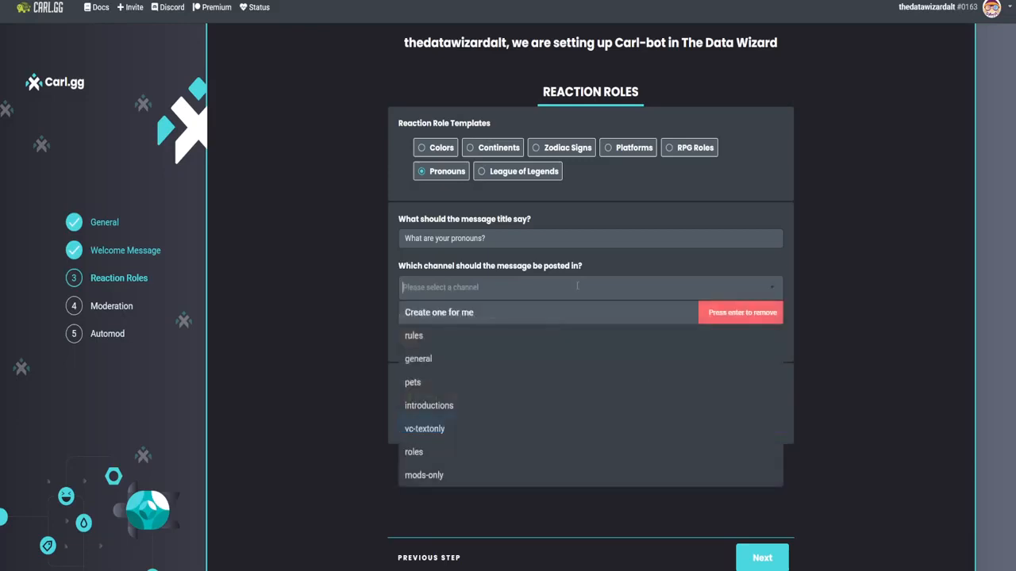
click(481, 451)
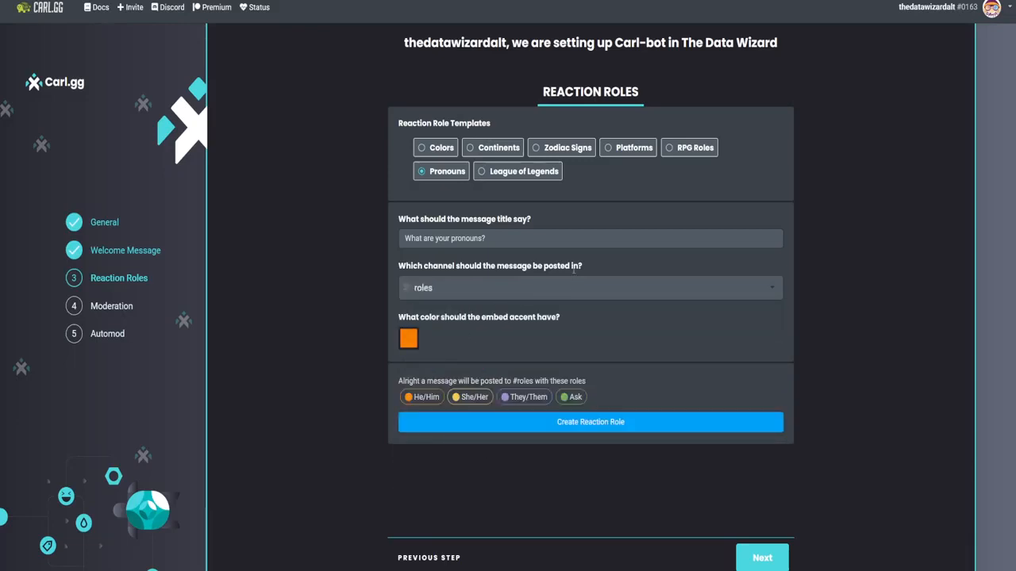
click(605, 426)
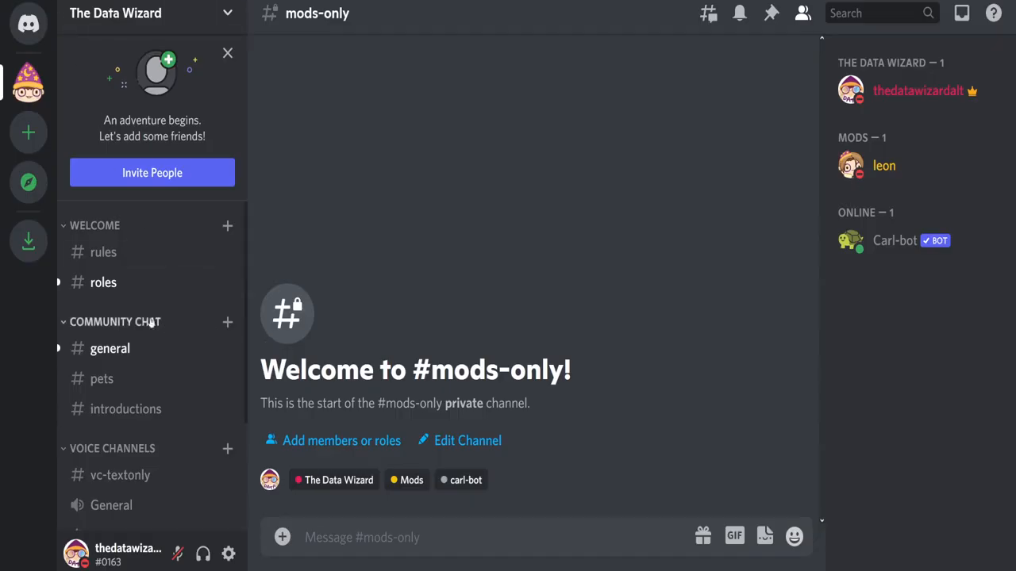
- In Discord's roles channel, react with the purple heart for They/Them and check the roles on the server owner's profile
click(132, 283)
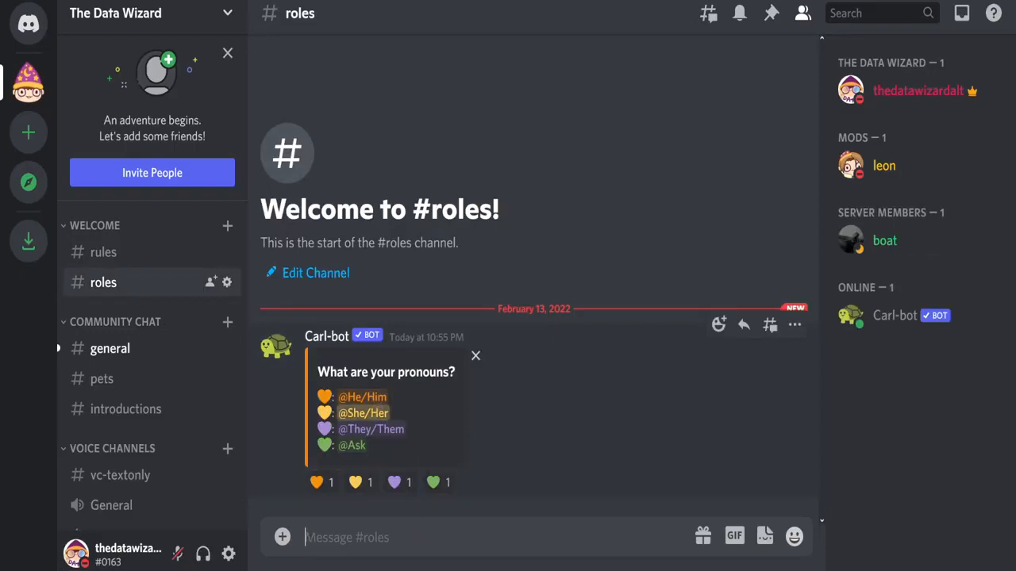
click(395, 484)
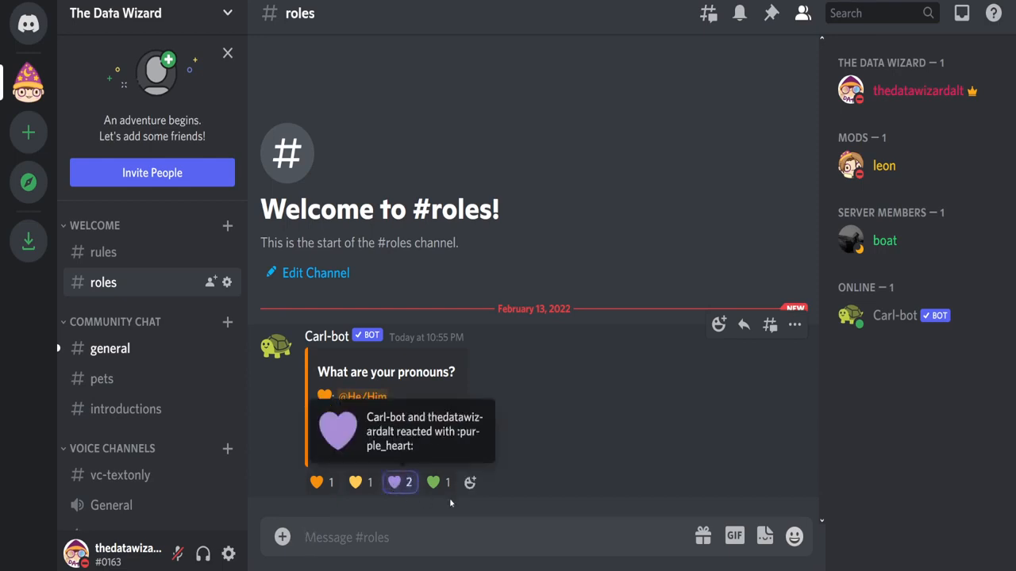
click(932, 96)
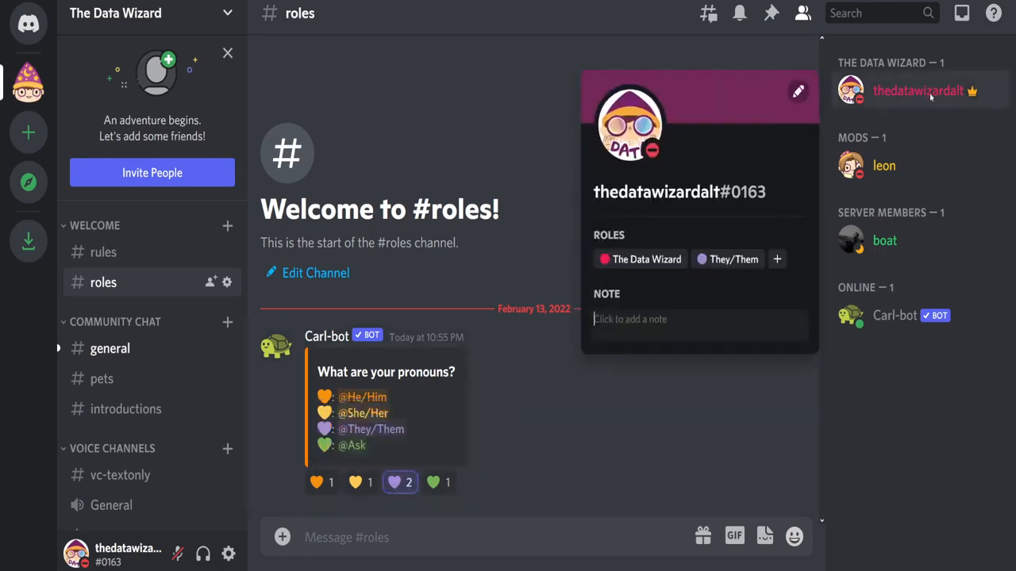
- Assign the They/Them role to the member listed under Mods
click(931, 95)
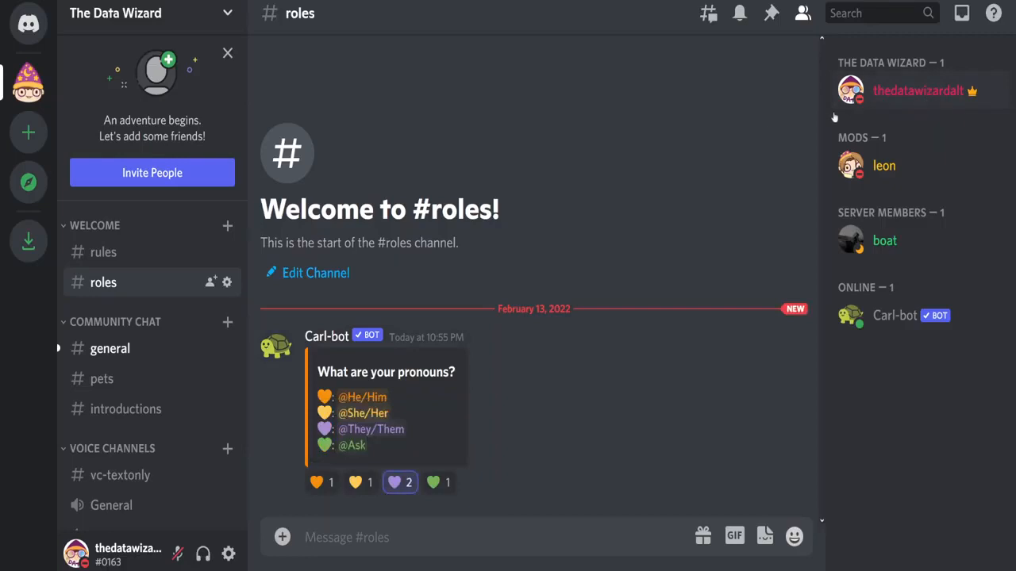
click(894, 168)
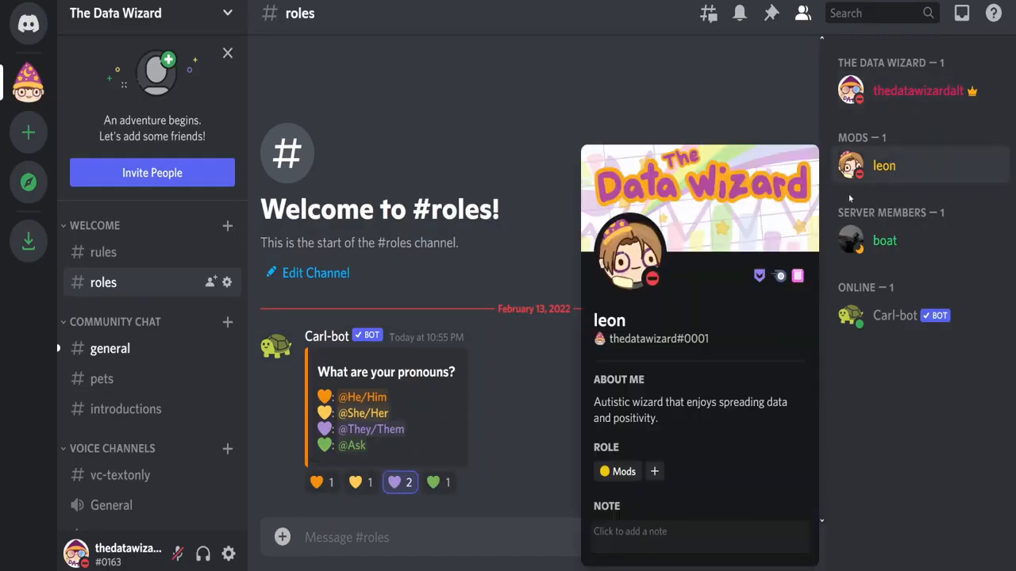
click(655, 471)
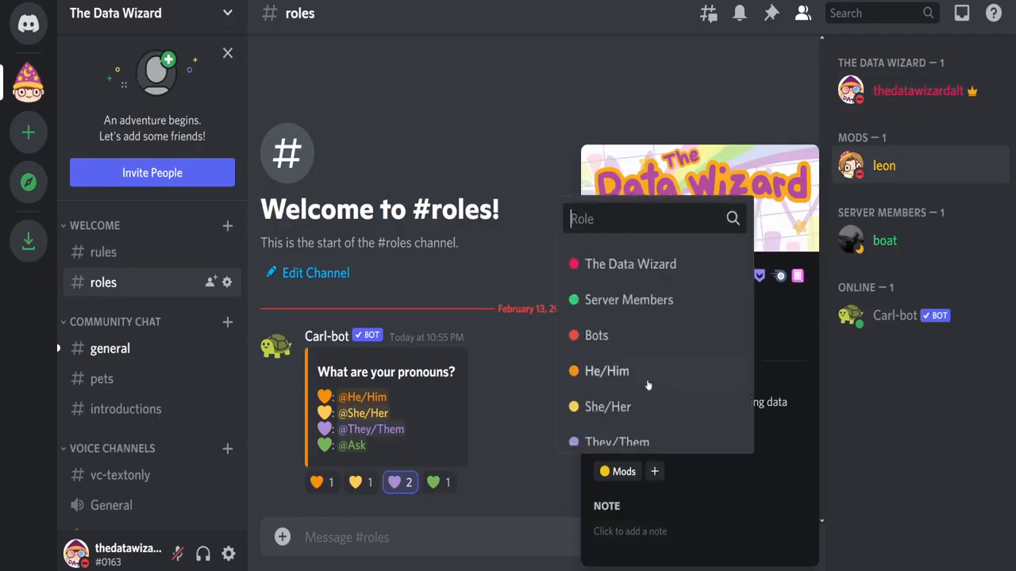
scroll(648, 385, down, 2)
click(646, 387)
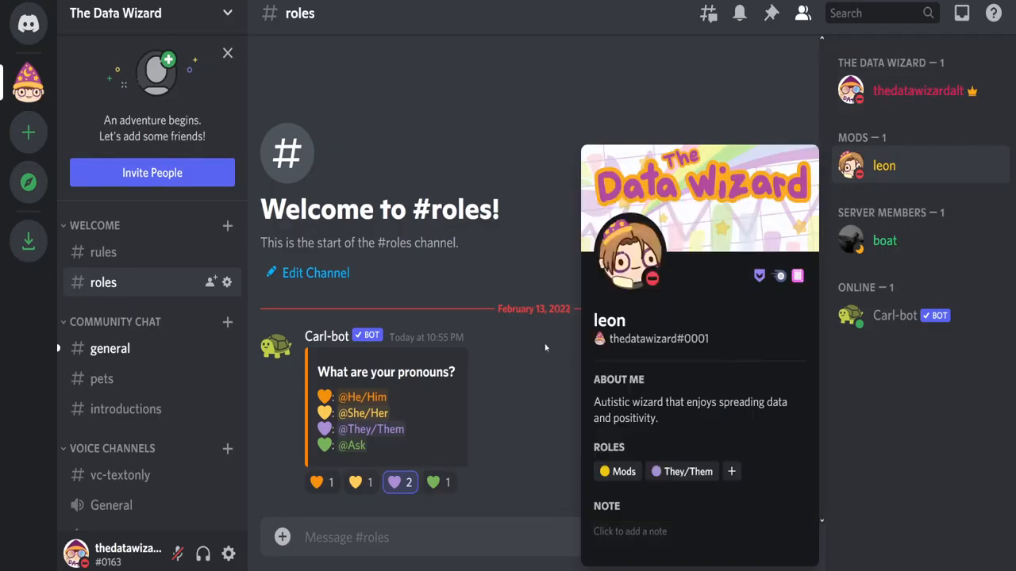
click(543, 347)
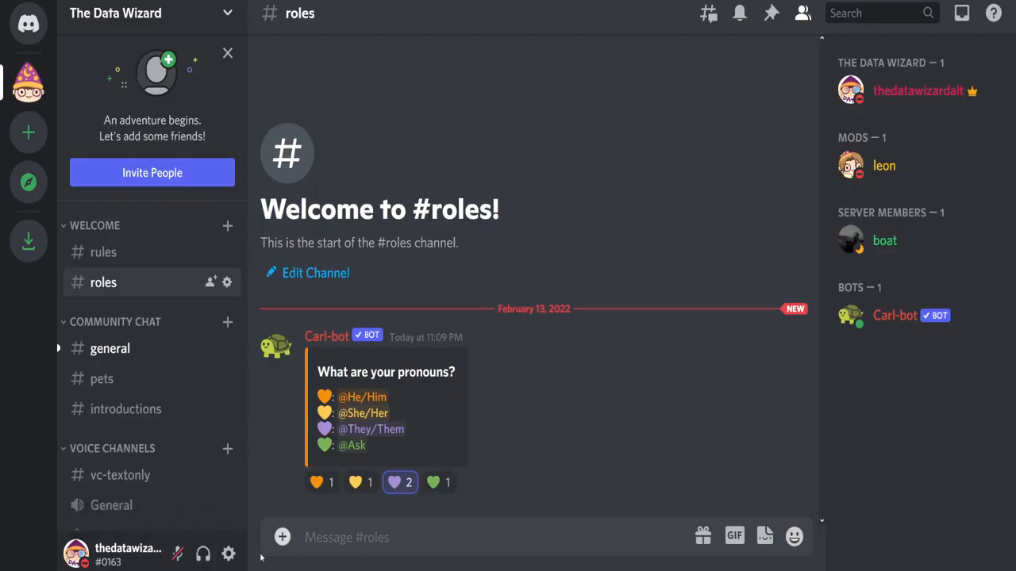
- In the user account's Connections, disconnect the linked Twitch account and start connecting Twitch again
click(229, 555)
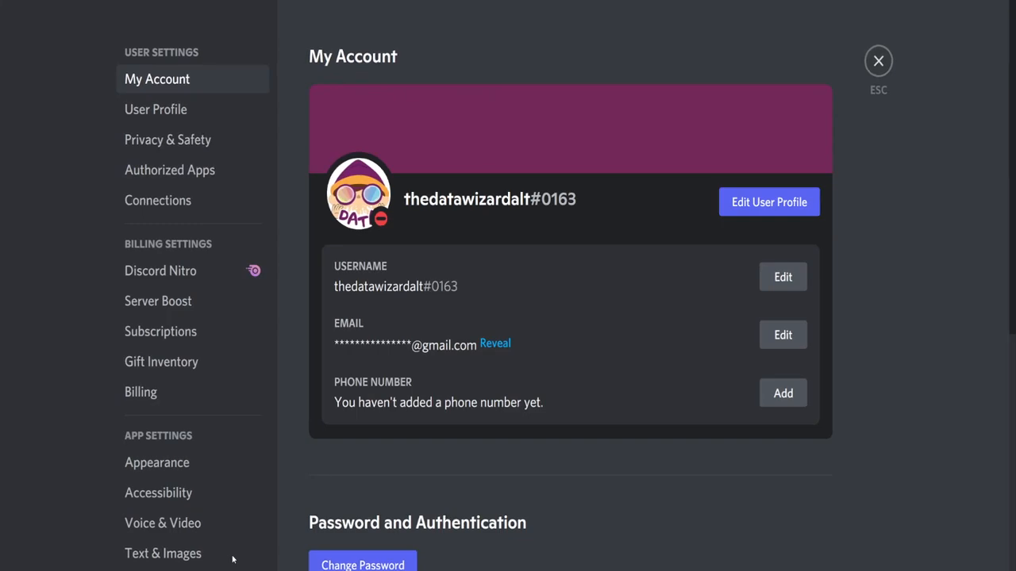
click(186, 200)
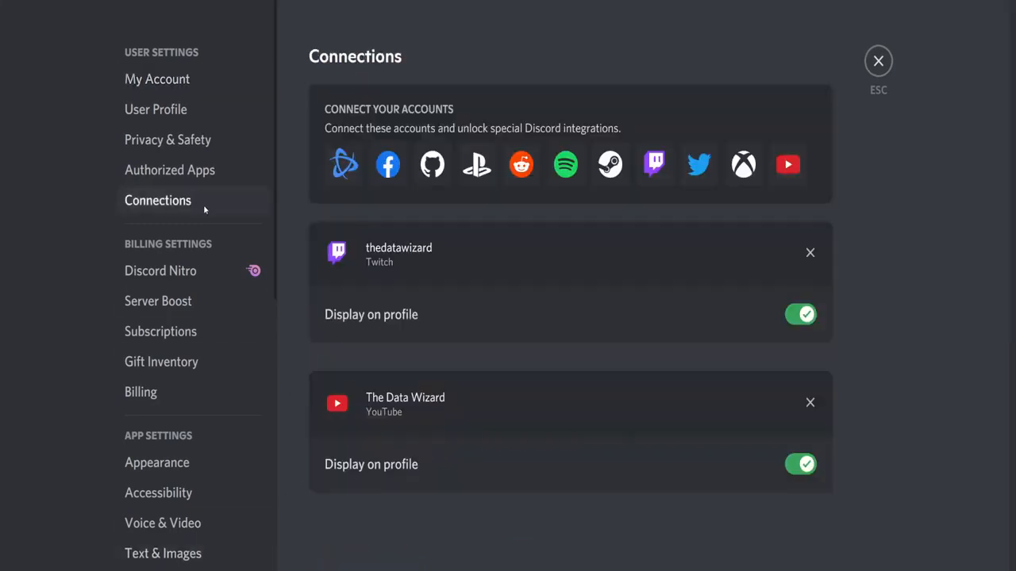
click(810, 254)
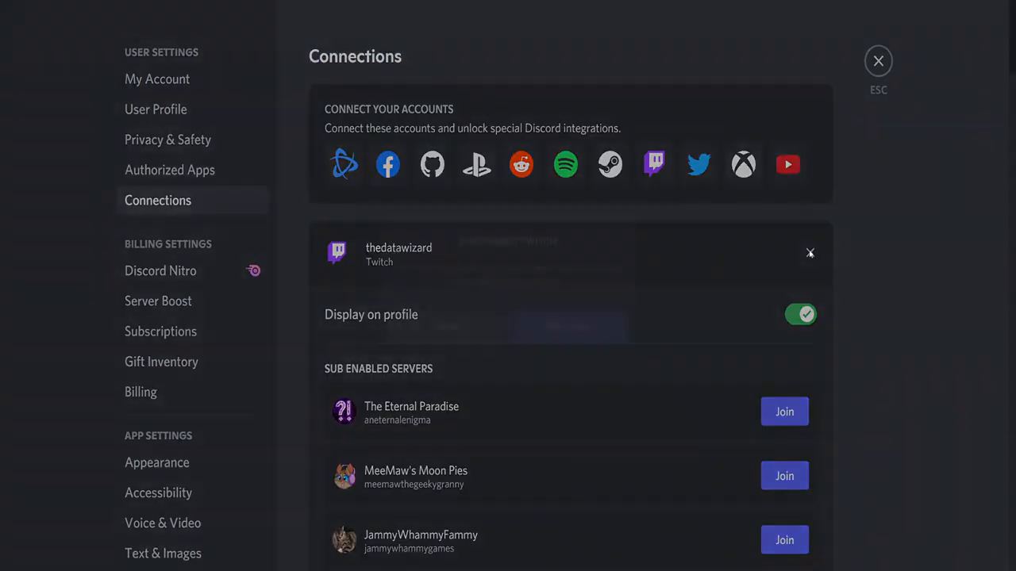
click(608, 342)
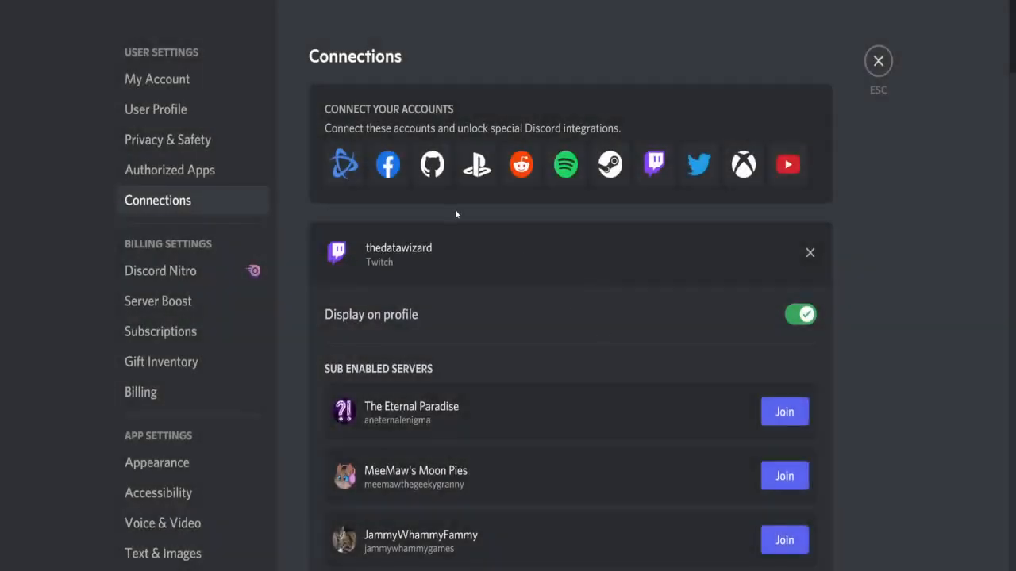
click(656, 165)
click(876, 61)
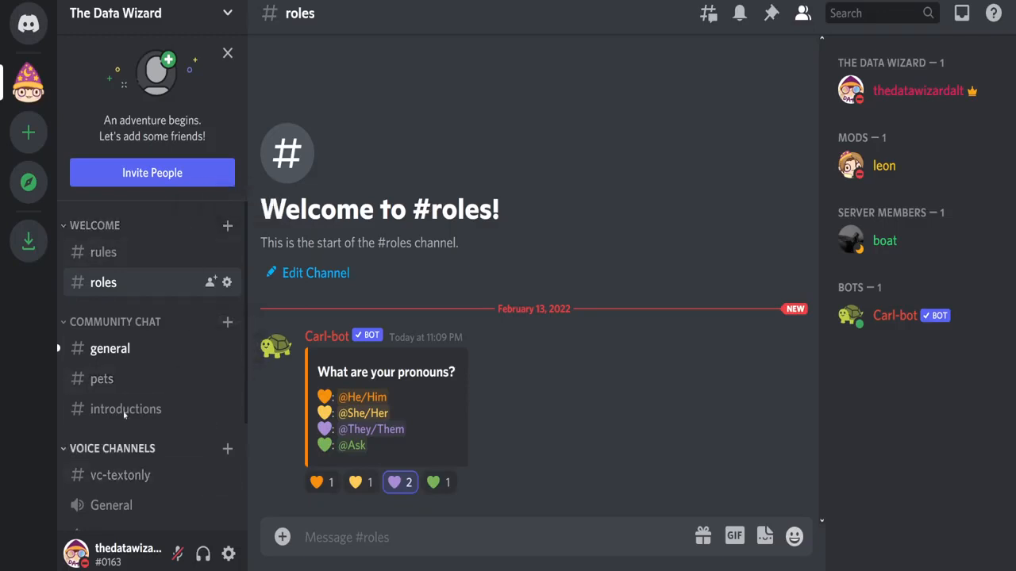
- In The Data Wizard server's Integrations settings, enable the Twitch integration for the thedatawizard channel
right_click(28, 83)
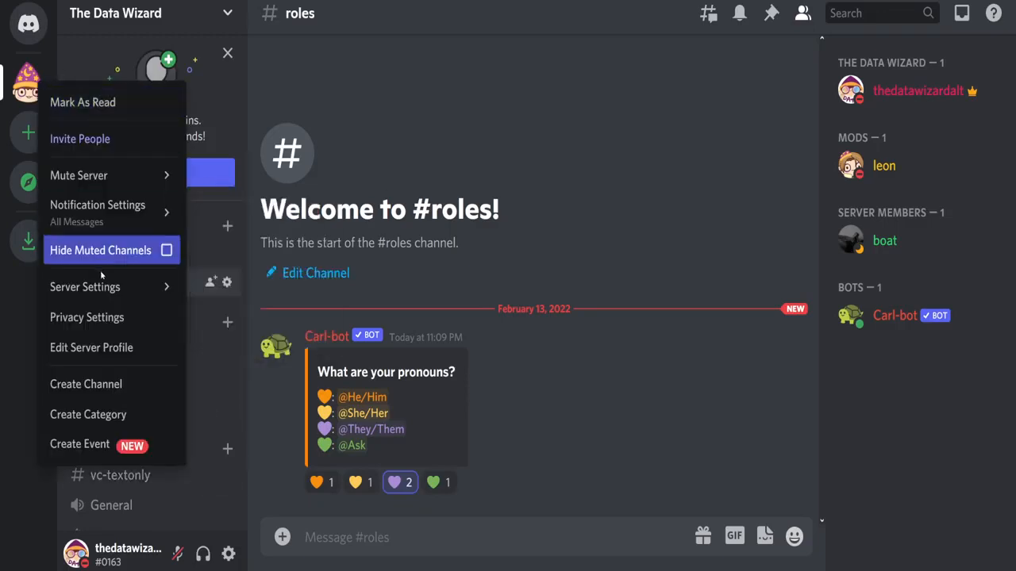
mouse_move(176, 291)
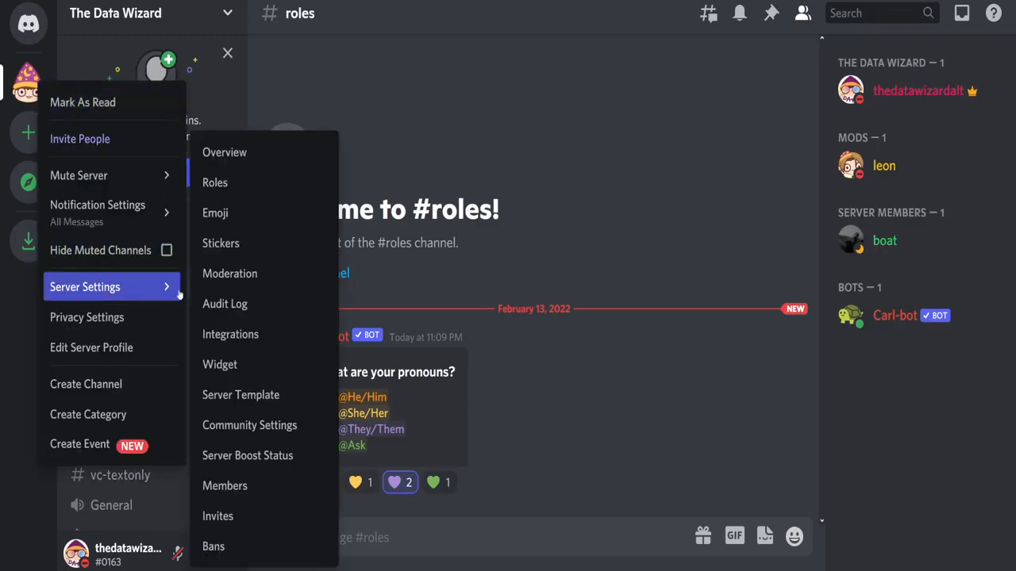
click(234, 334)
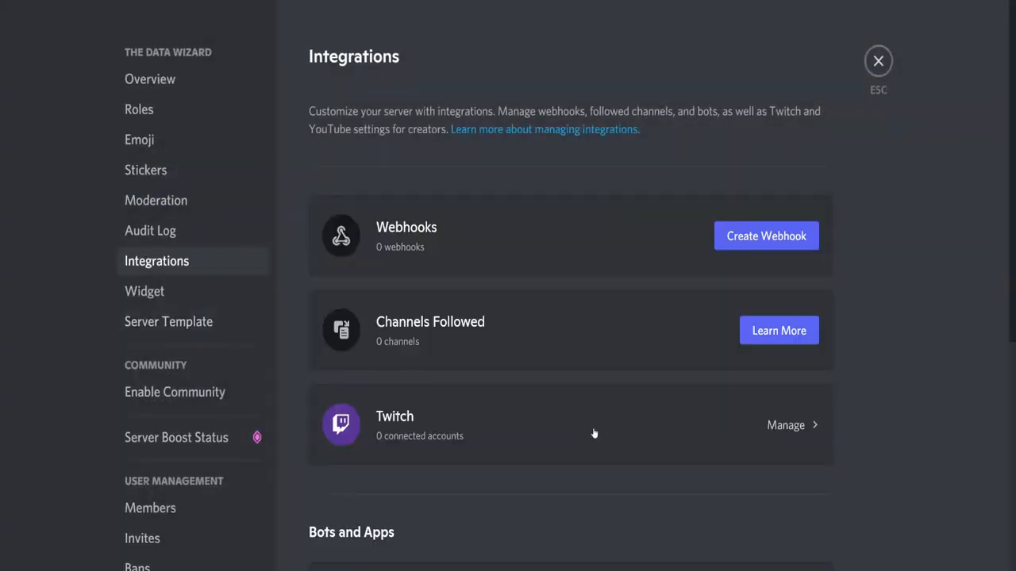
click(621, 439)
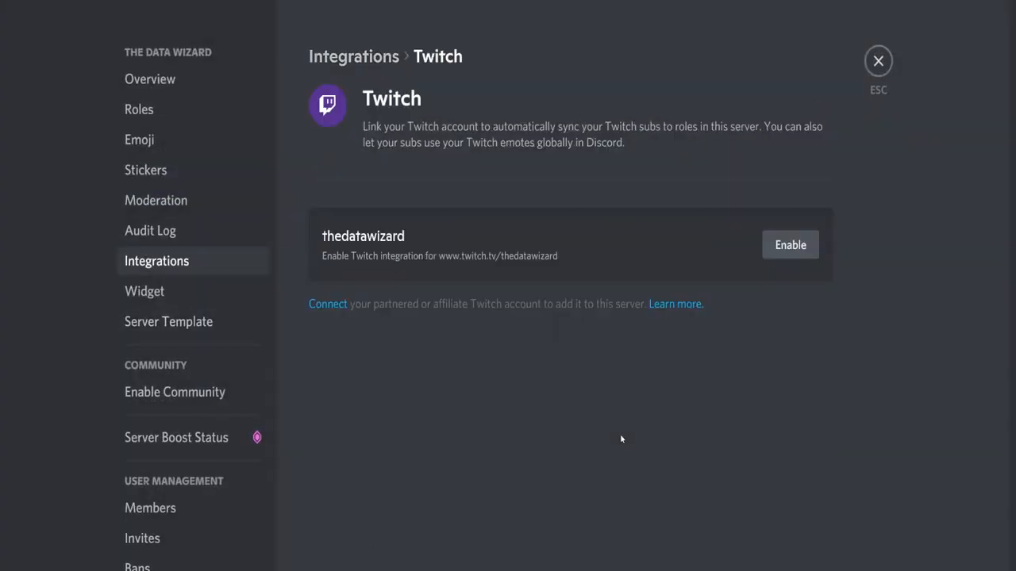
click(773, 246)
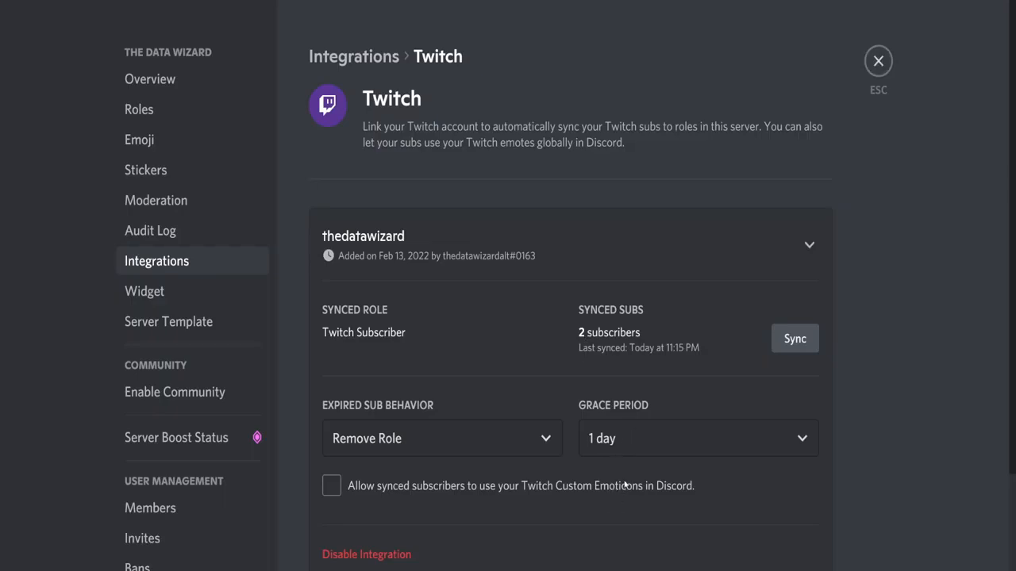
- Allow synced subscribers to use the Twitch custom emoticons in Discord, save the change, and leave the server settings
click(390, 486)
scroll(462, 460, down, 1)
scroll(462, 460, down, 1)
click(790, 537)
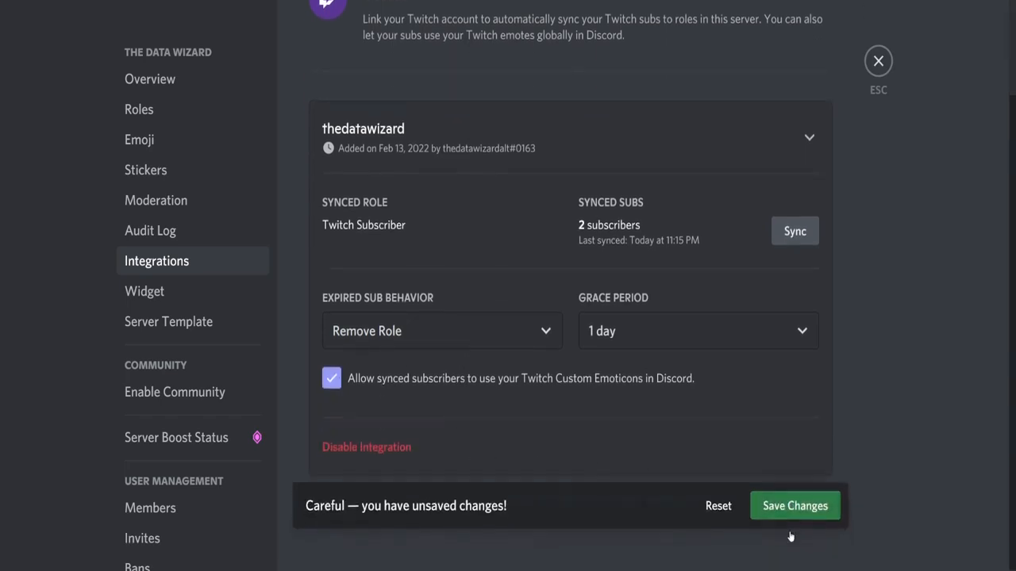
click(880, 63)
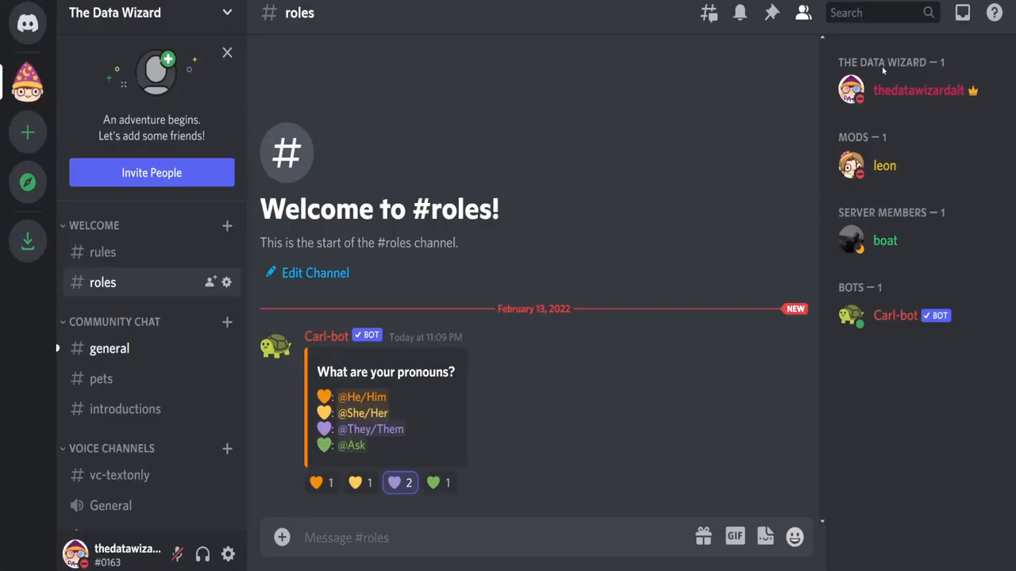
- Check the profiles of the server owner and the Mods member for synced Twitch subscriber roles
click(902, 93)
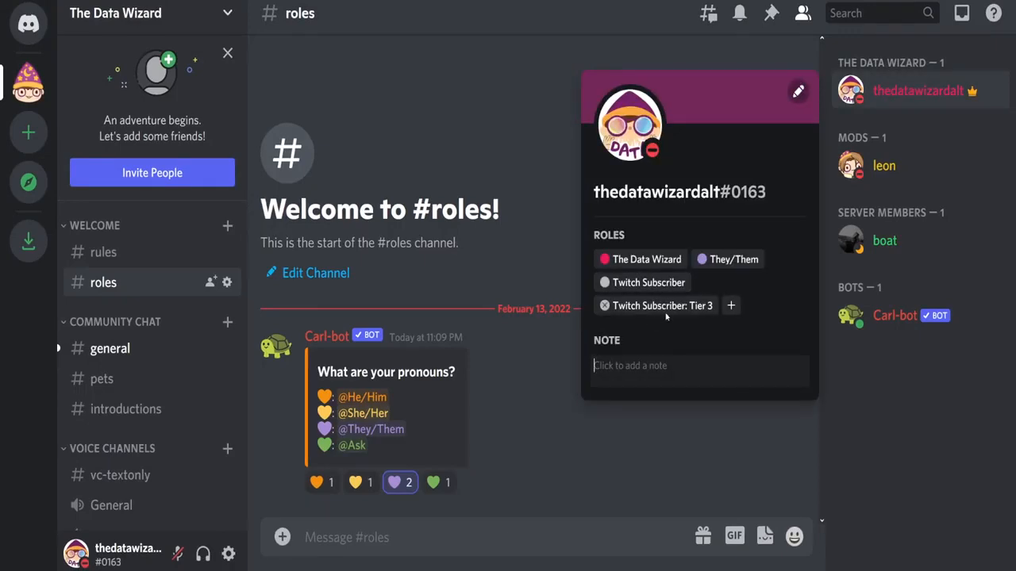
click(930, 161)
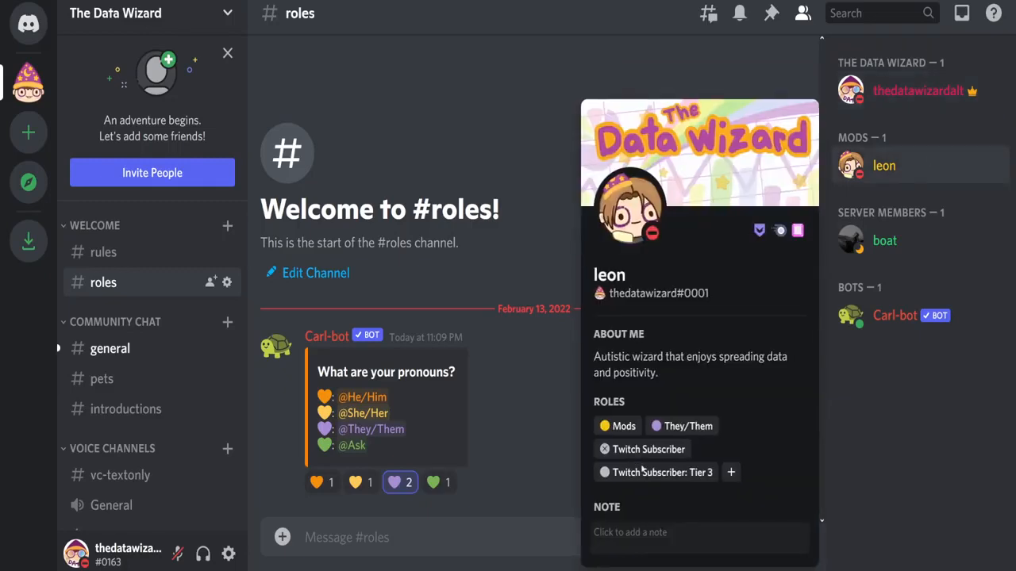
click(536, 474)
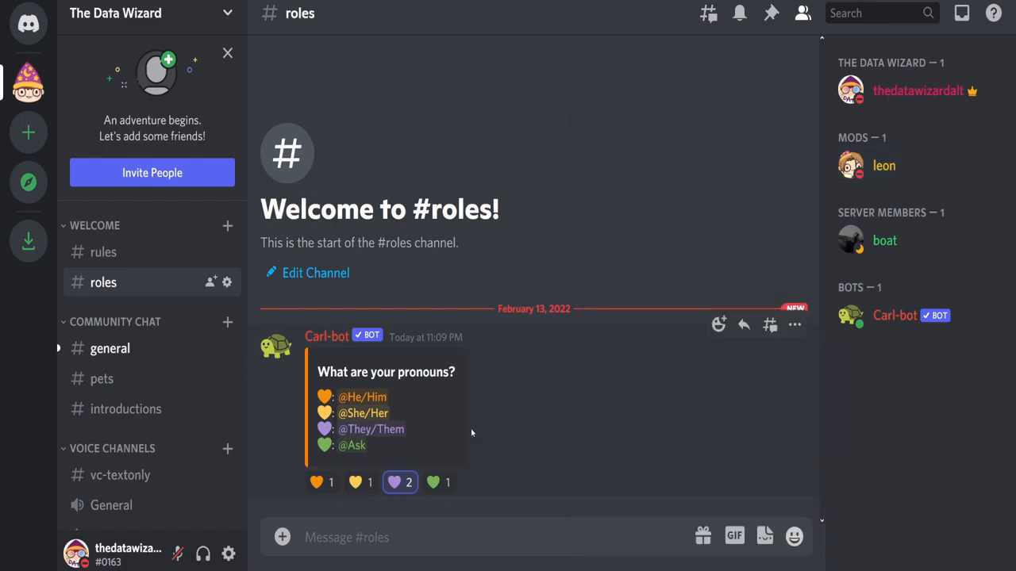
- In the server's role settings, rename the Twitch Subscriber role to Data Subs and save it
right_click(24, 81)
mouse_move(106, 284)
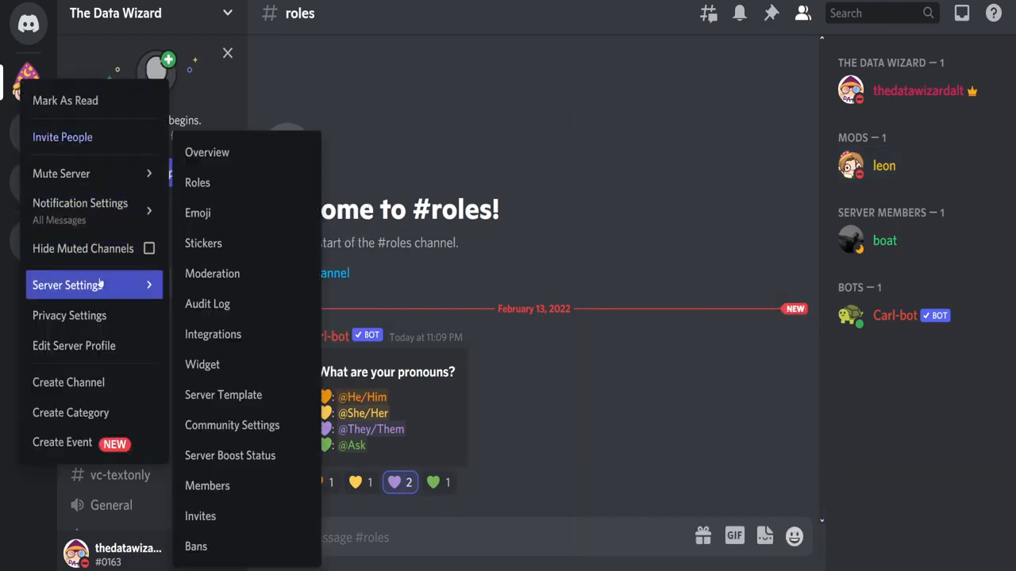
click(247, 195)
scroll(352, 335, down, 5)
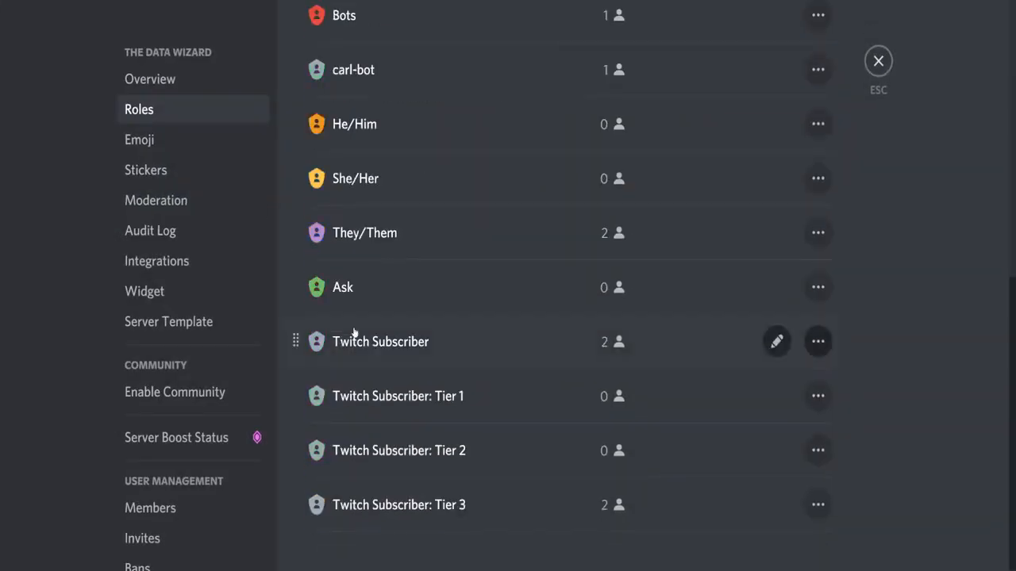
click(777, 342)
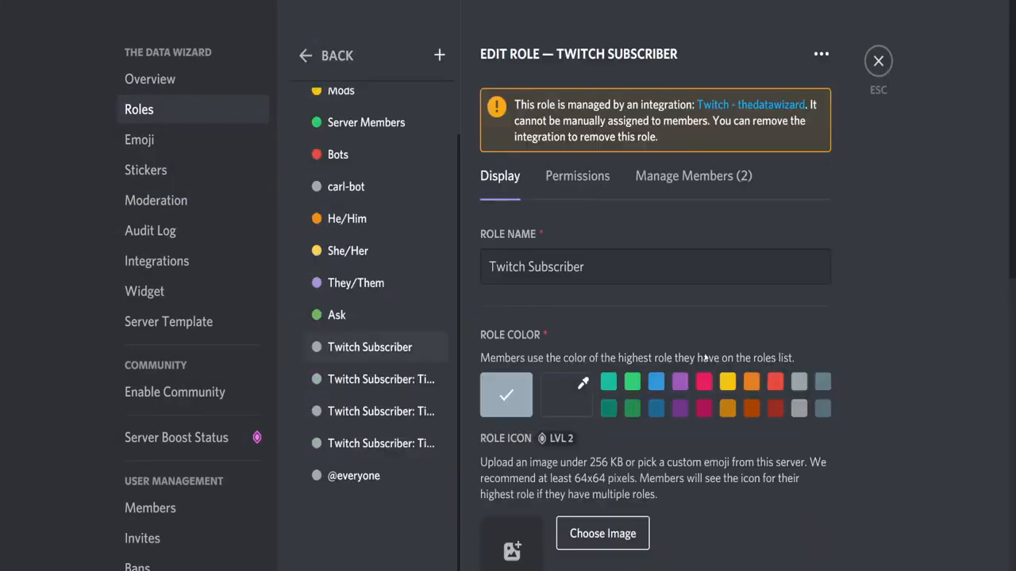
triple_click(676, 280)
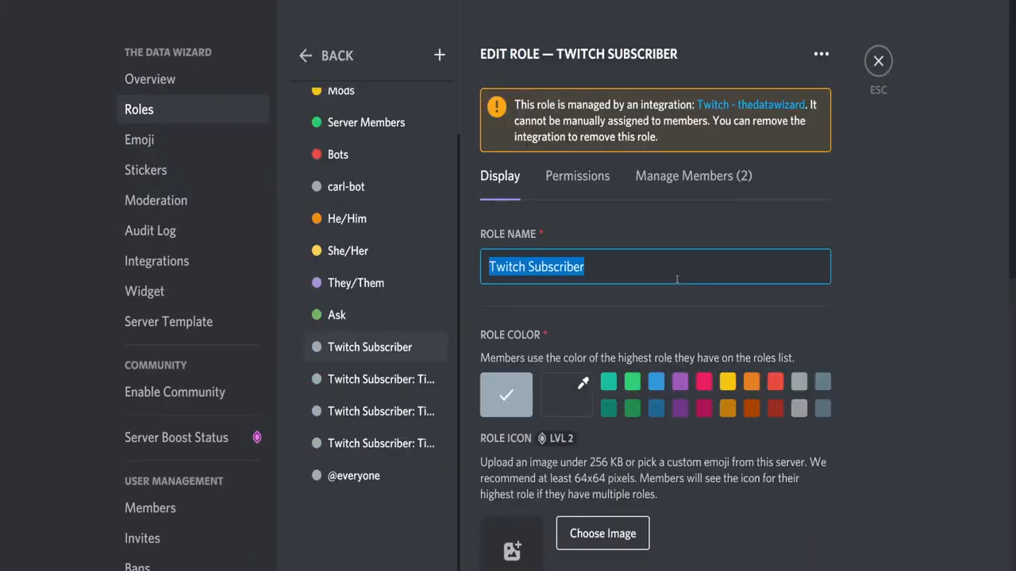
text(Data Subs)
click(805, 541)
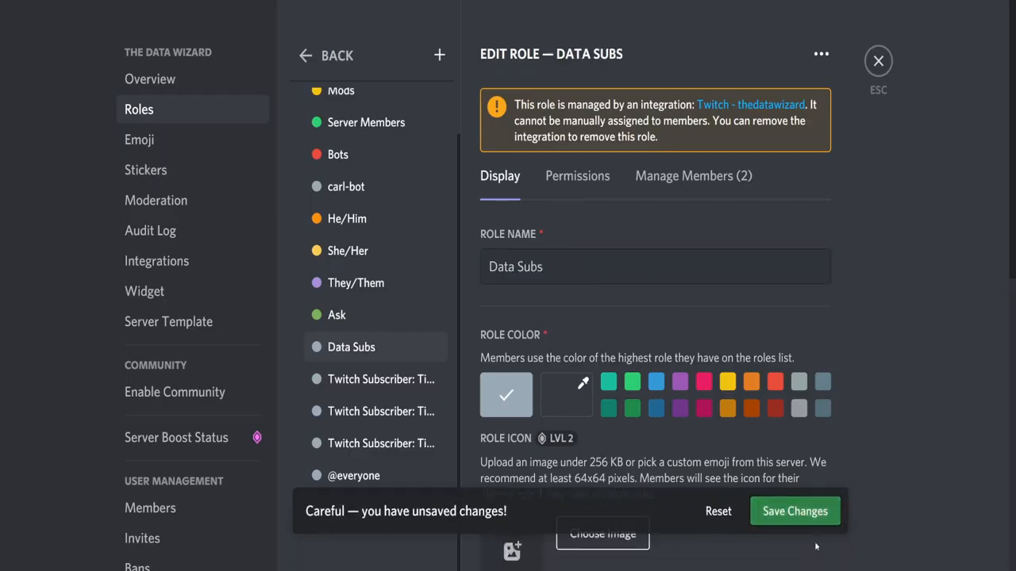
- Color the Data Subs role light blue, display its members separately from online members, and save
click(655, 383)
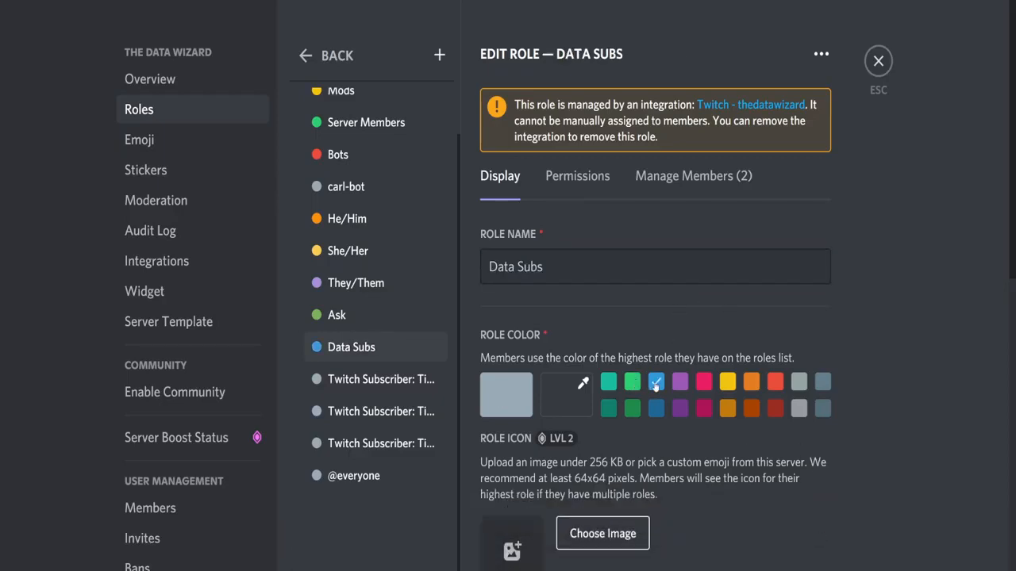
scroll(788, 269, down, 7)
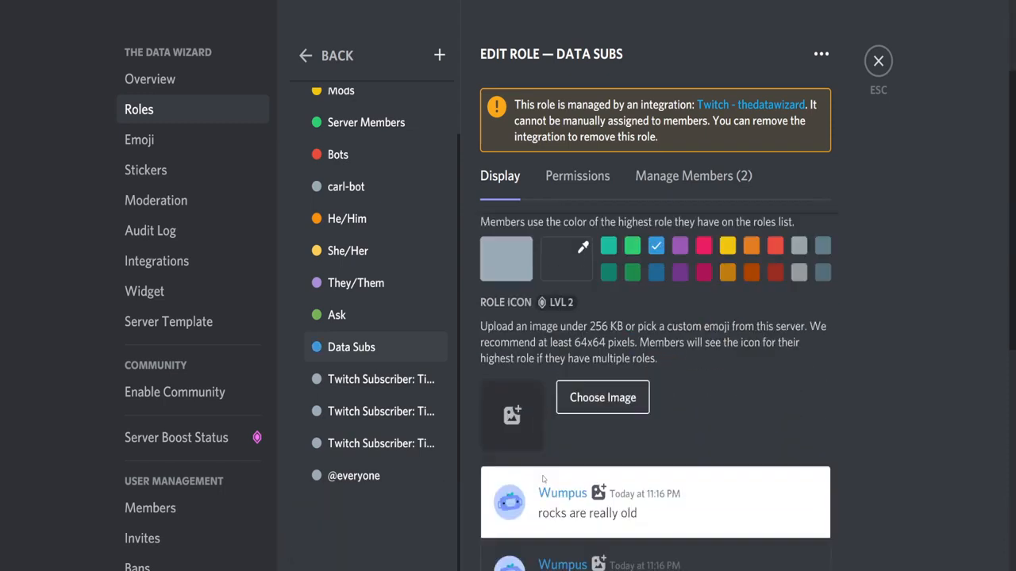
click(811, 253)
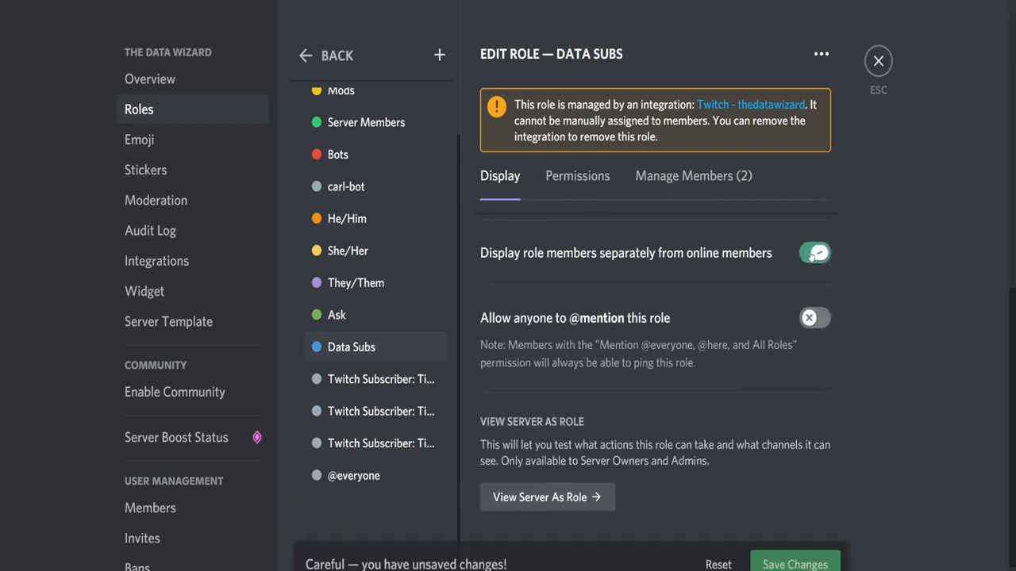
click(801, 537)
- Move the Data Subs role directly below Mods in the role order, save, and leave the server settings
drag(361, 349, 344, 112)
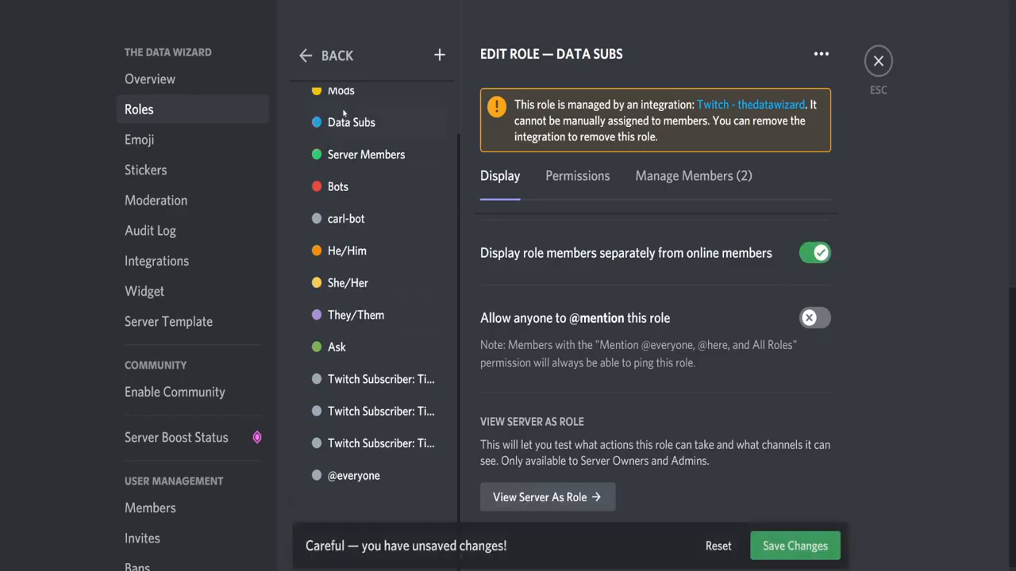
click(797, 523)
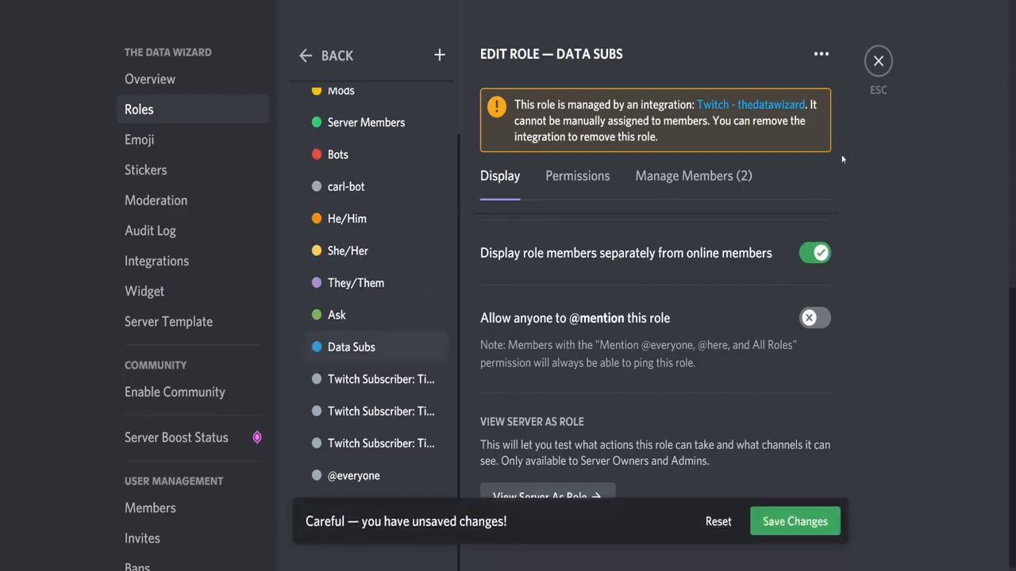
click(877, 62)
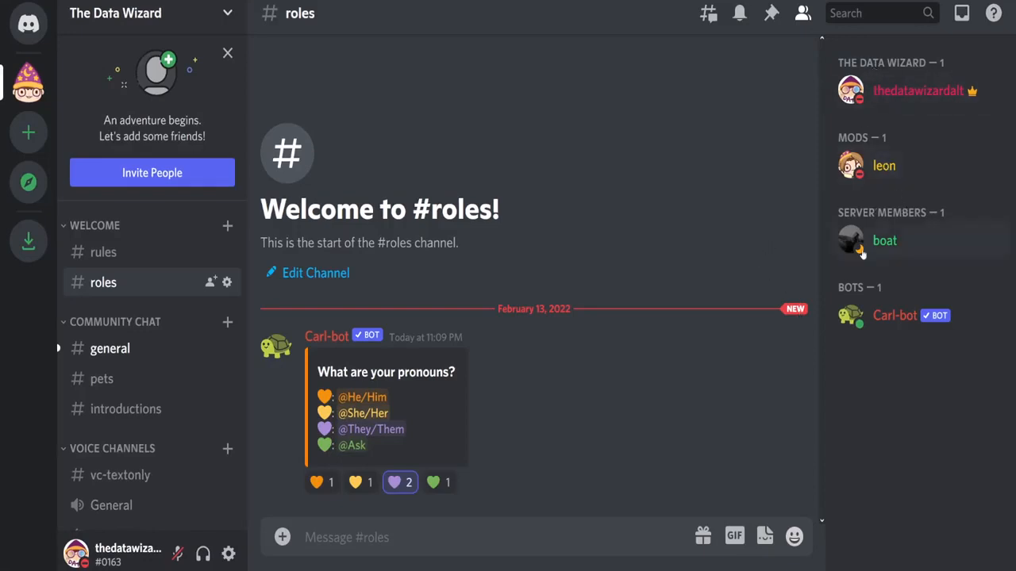
- Remove the Mods role from the member listed under Mods
right_click(900, 168)
mouse_move(778, 563)
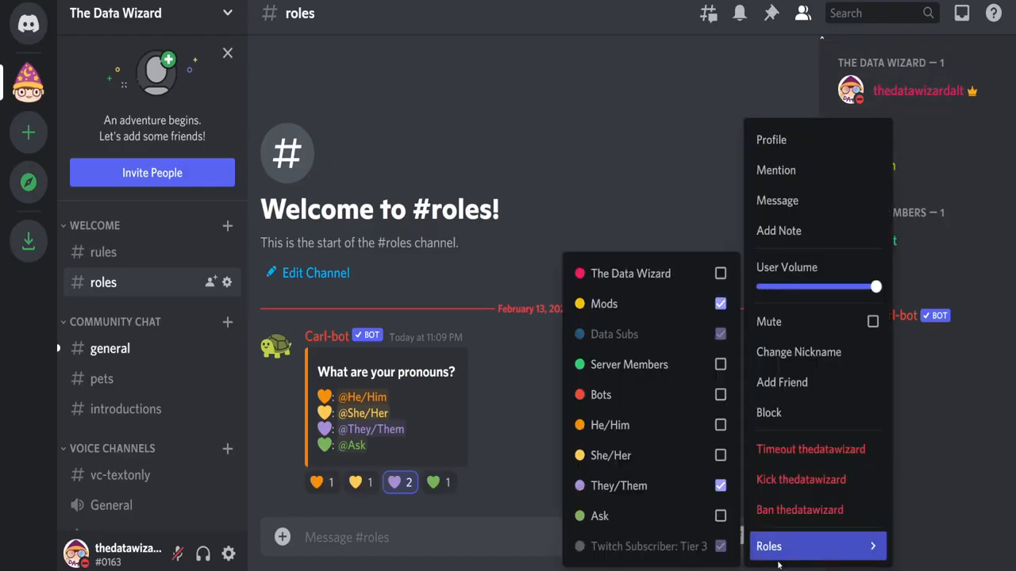
click(720, 305)
click(668, 176)
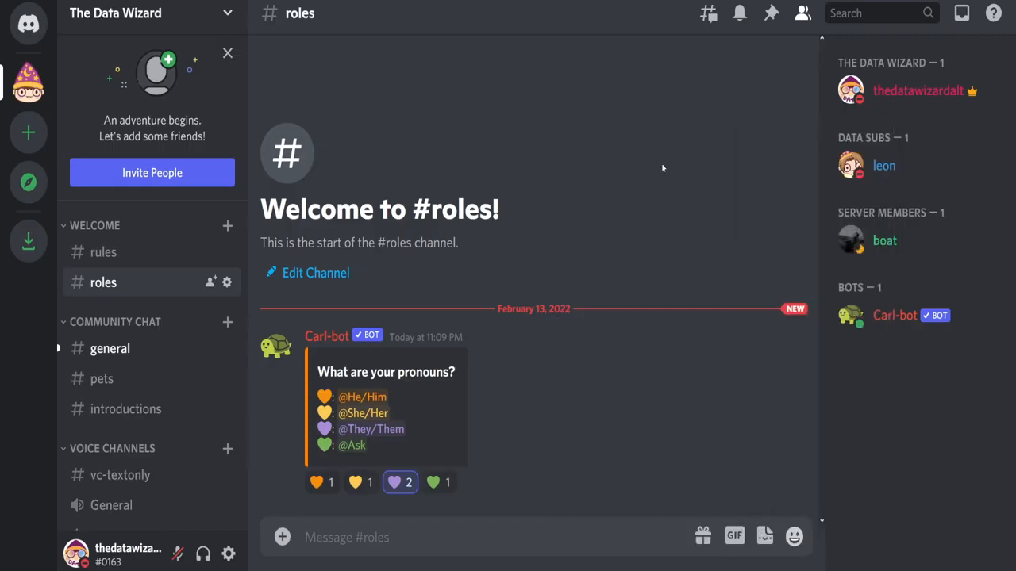
- Give the Mods role back to the member listed under Data Subs
right_click(930, 171)
mouse_move(875, 551)
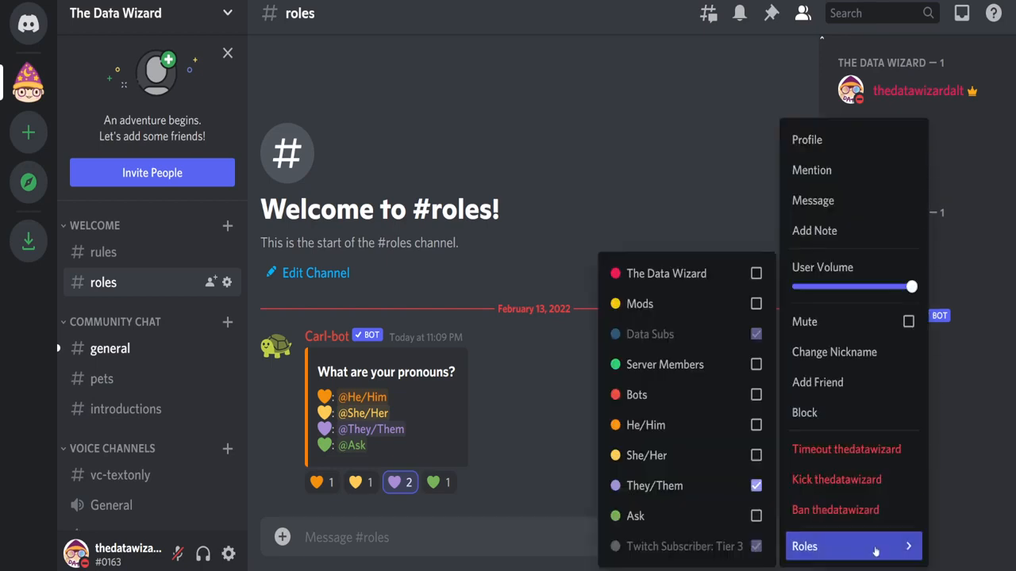
click(752, 304)
click(710, 216)
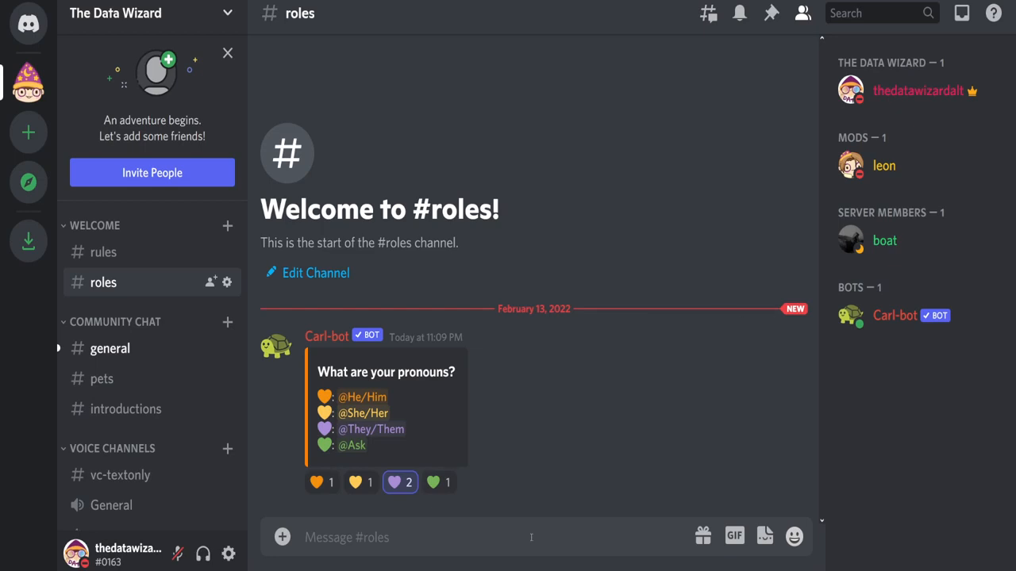
- Send a message in the general channel containing the first two custom emojis from The Data Wizard set
click(111, 355)
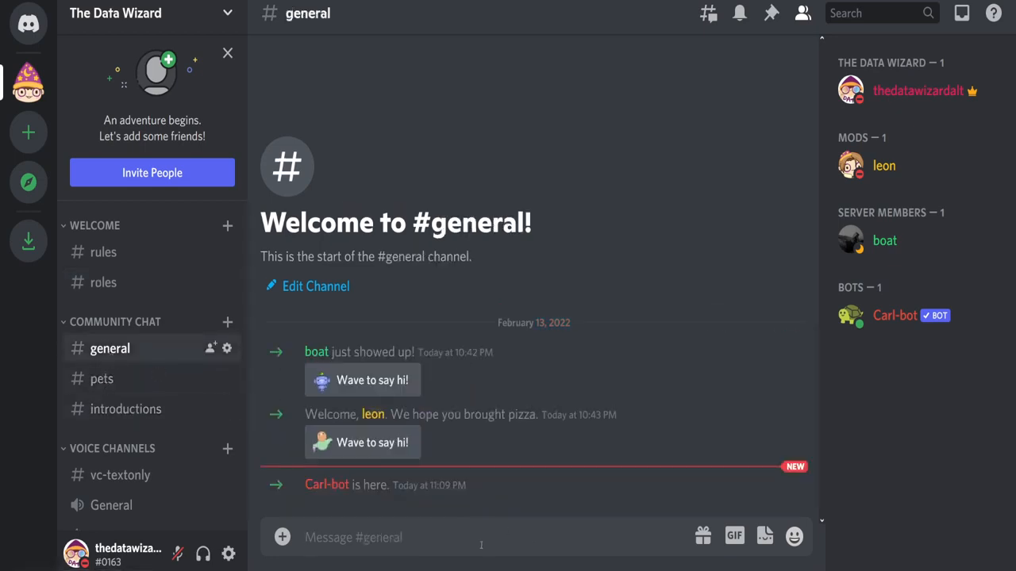
click(793, 539)
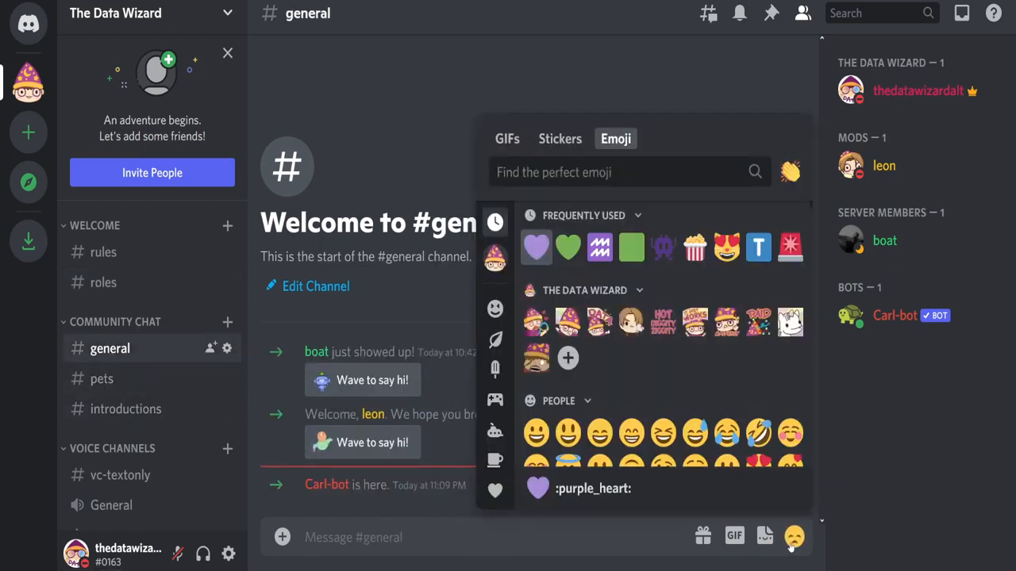
click(537, 320)
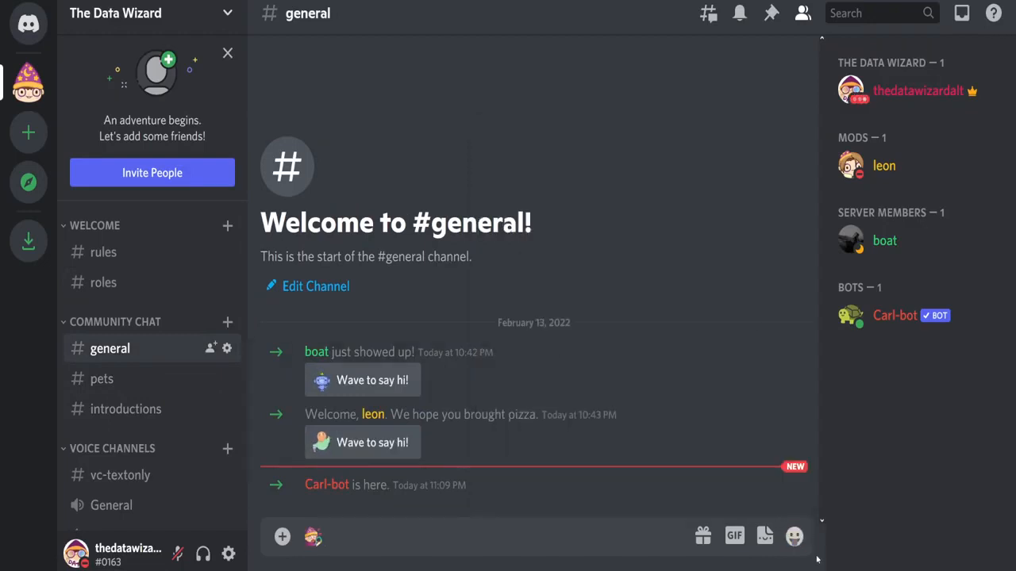
click(793, 538)
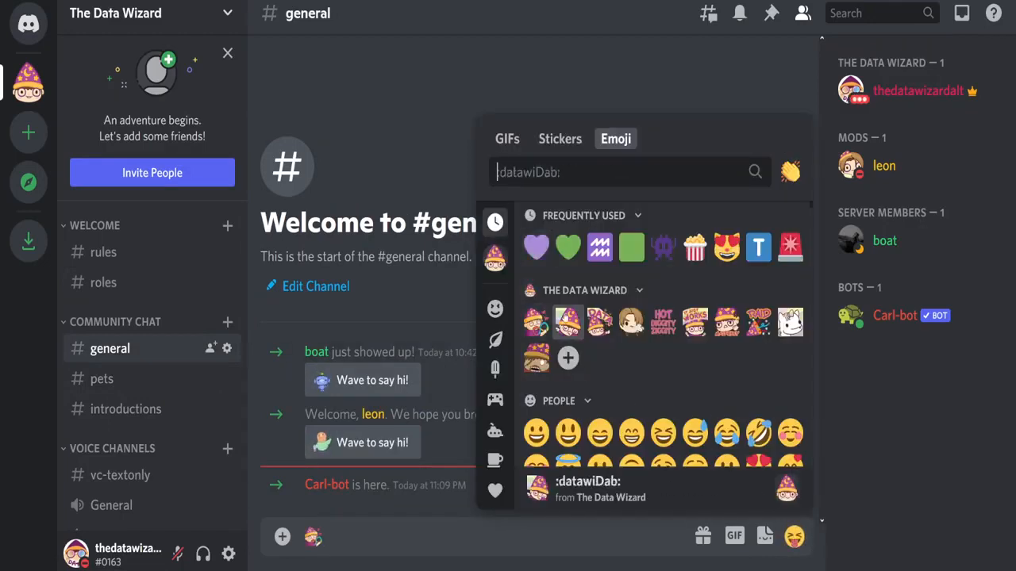
click(567, 320)
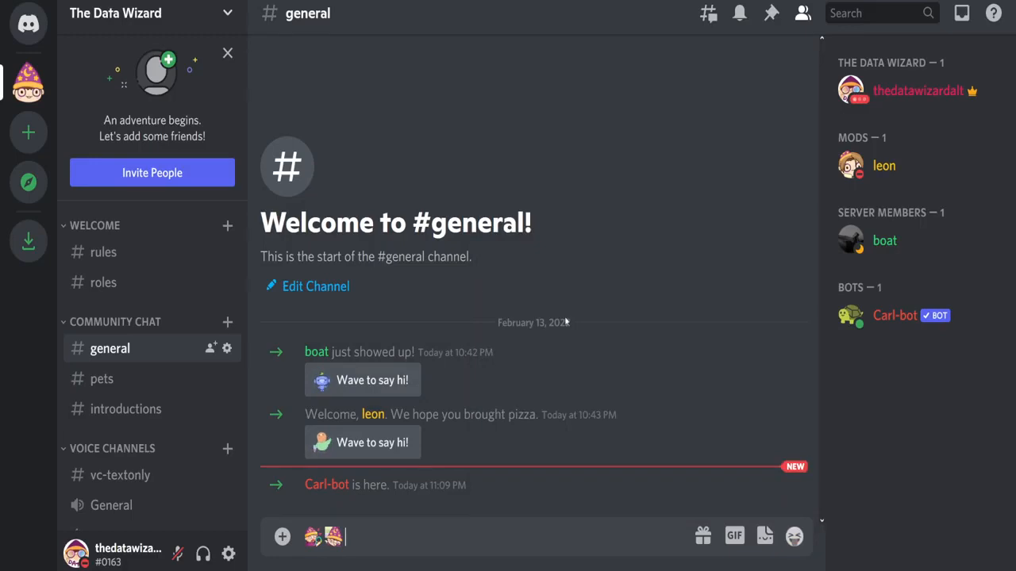
key(Return)
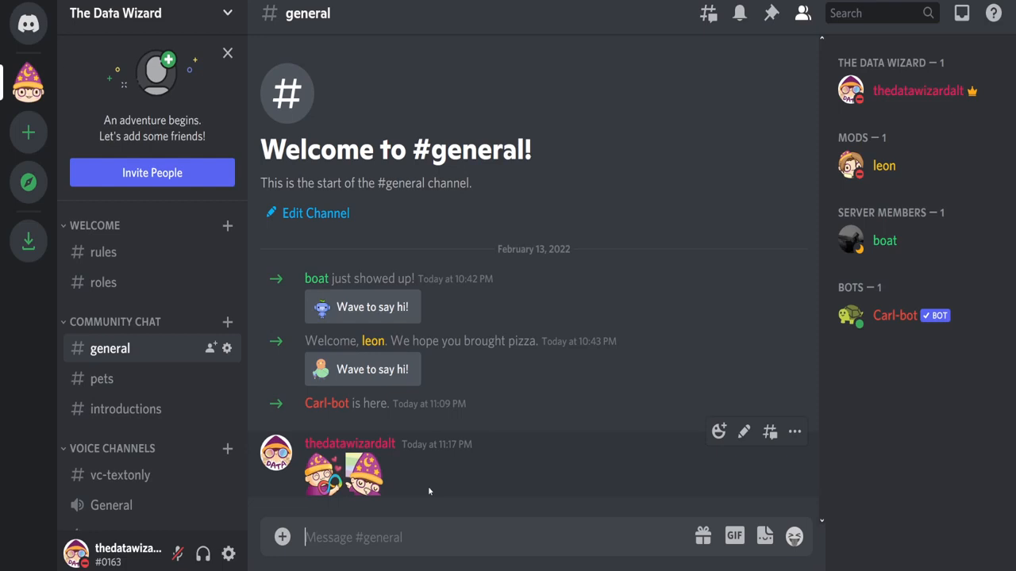
- Start the Community server setup, requiring verified email and scanning media content from all members
right_click(29, 77)
mouse_move(101, 285)
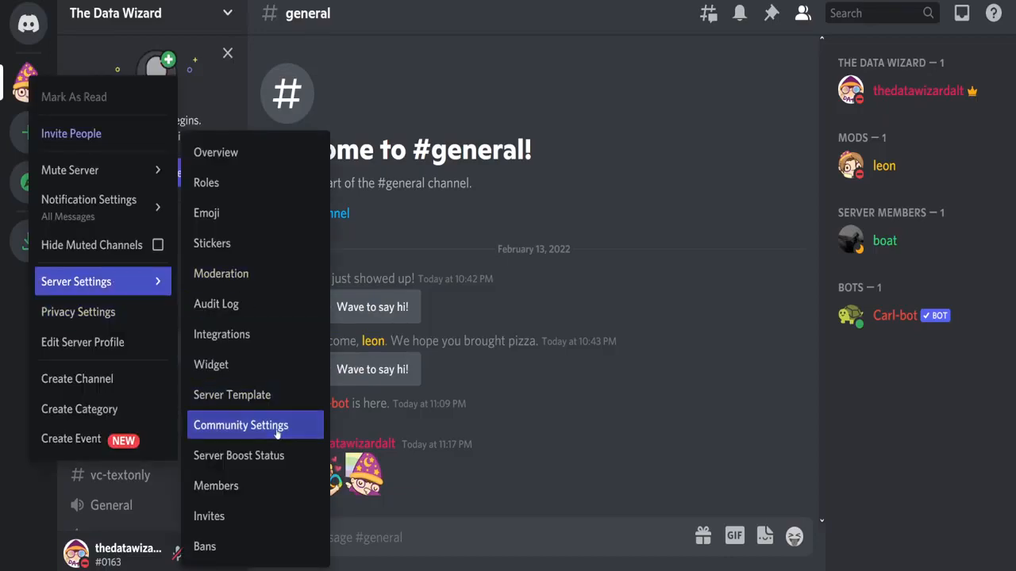
click(276, 428)
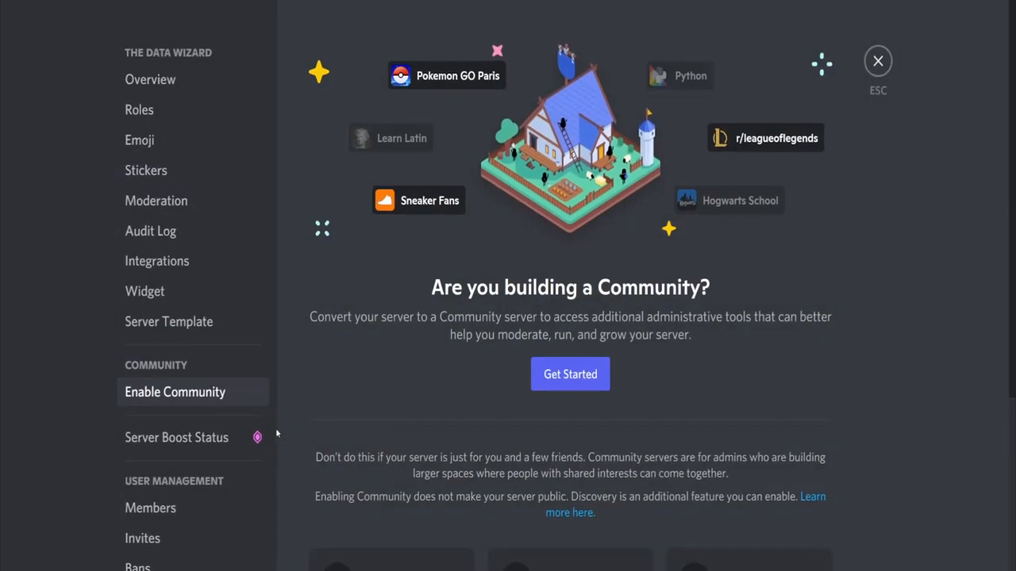
click(587, 378)
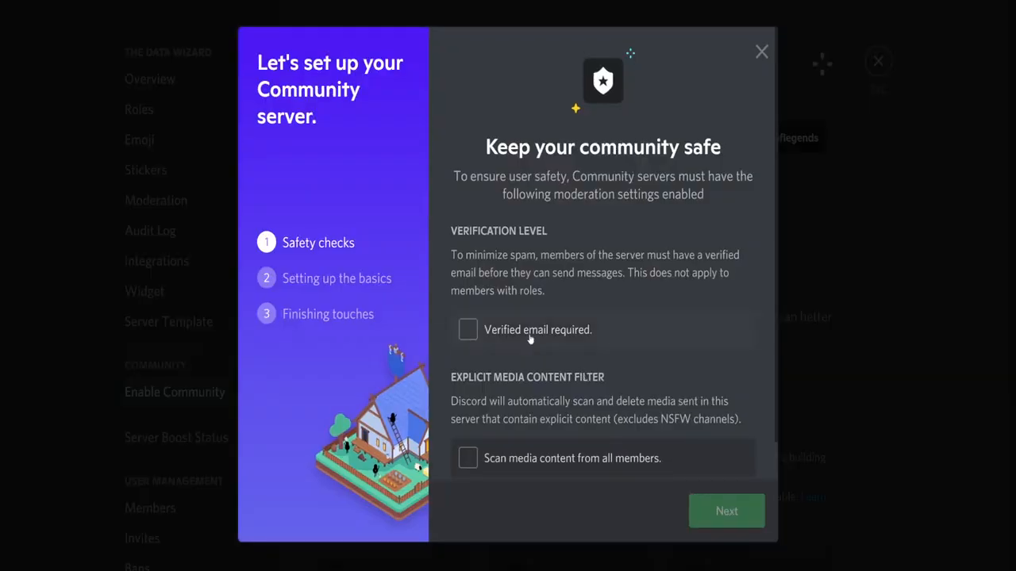
click(468, 330)
scroll(470, 411, down, 1)
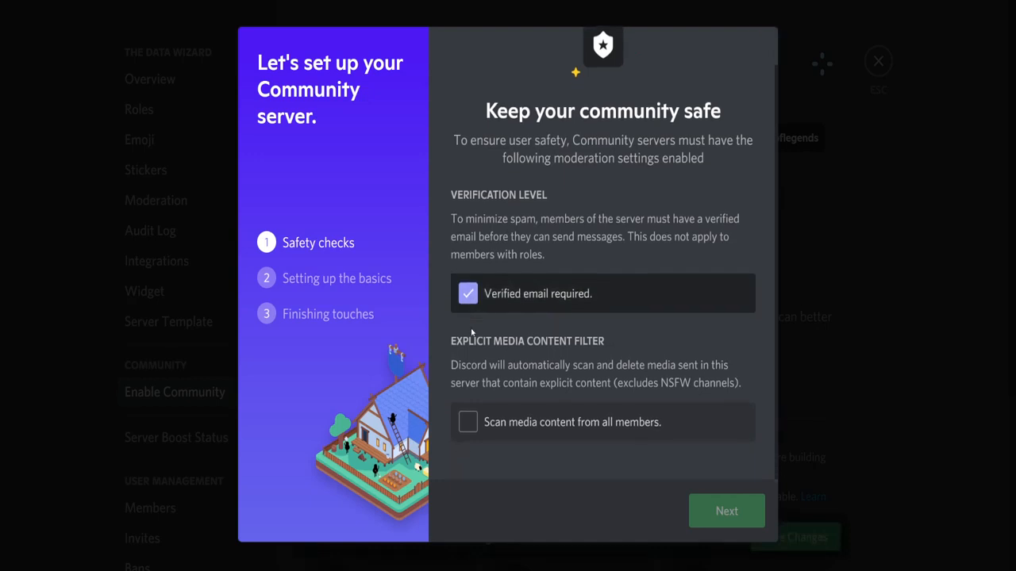
click(470, 423)
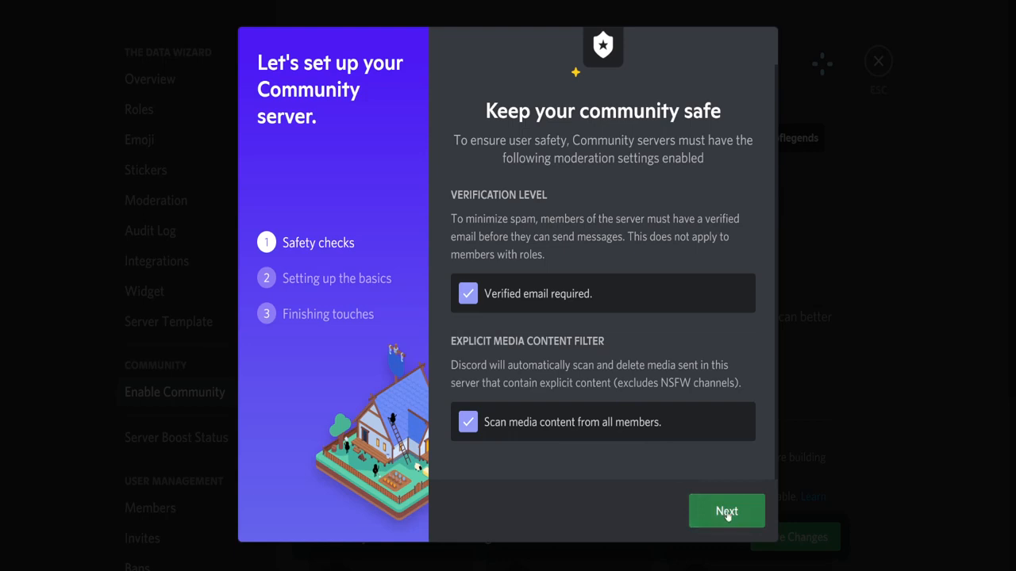
click(727, 512)
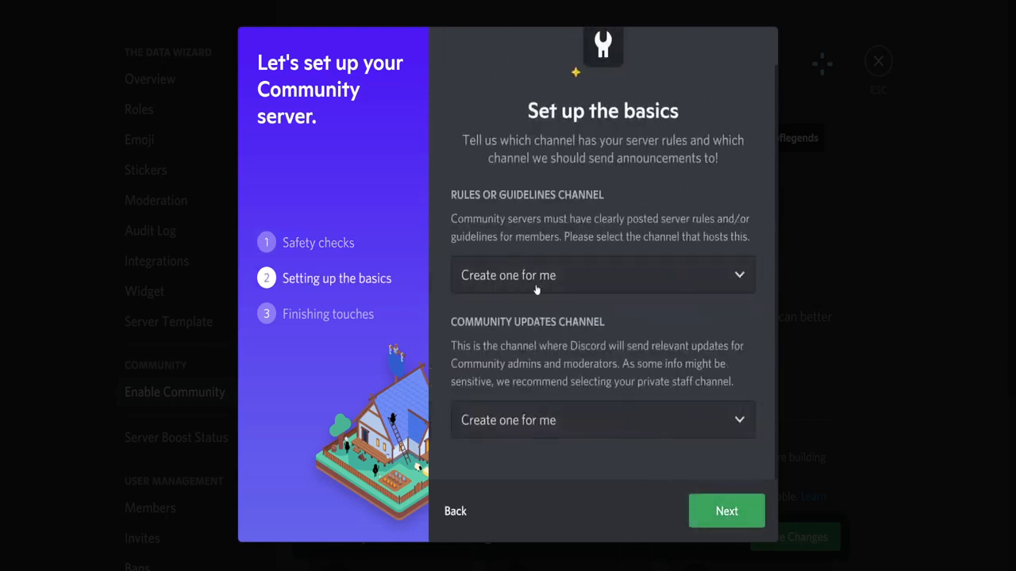
- Assign #rules as the rules or guidelines channel and #mods-only as the community updates channel, and continue the setup
click(535, 276)
click(533, 363)
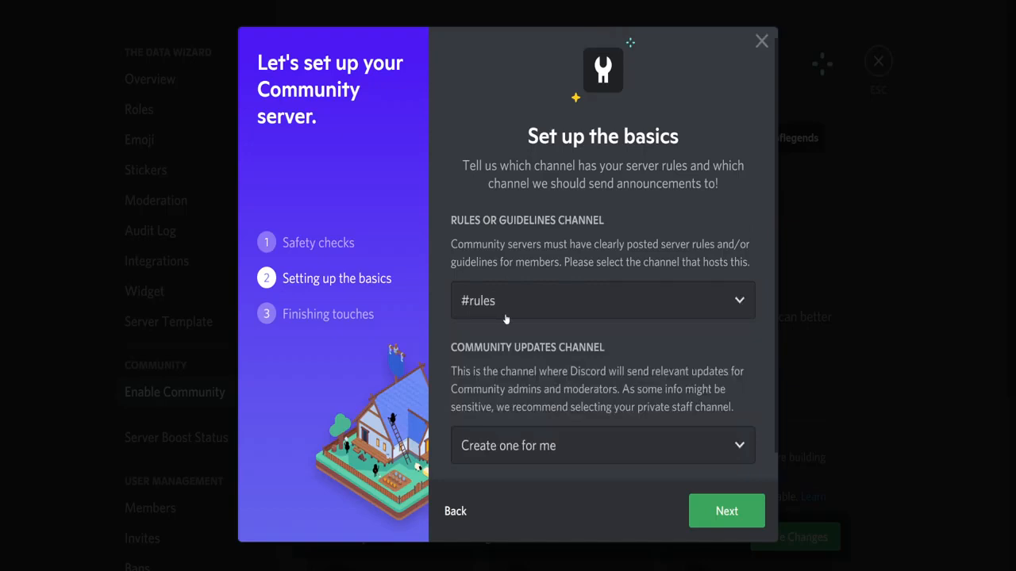
click(583, 446)
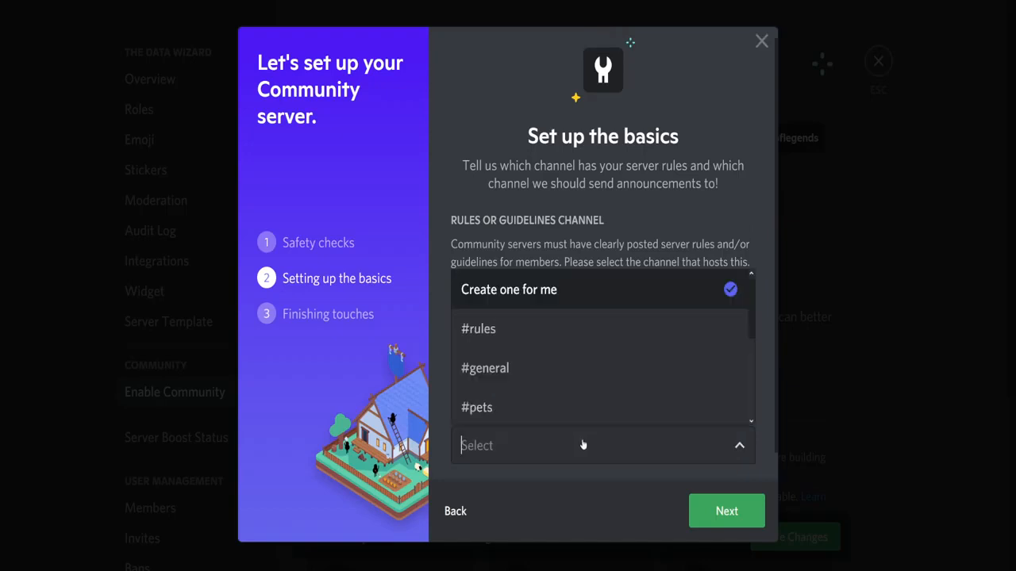
scroll(585, 390, down, 3)
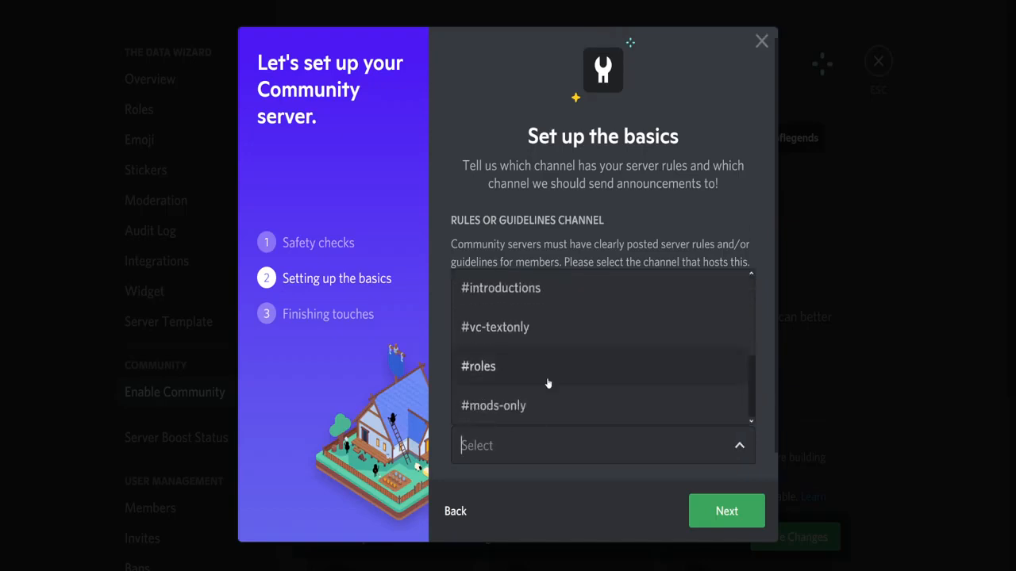
click(490, 404)
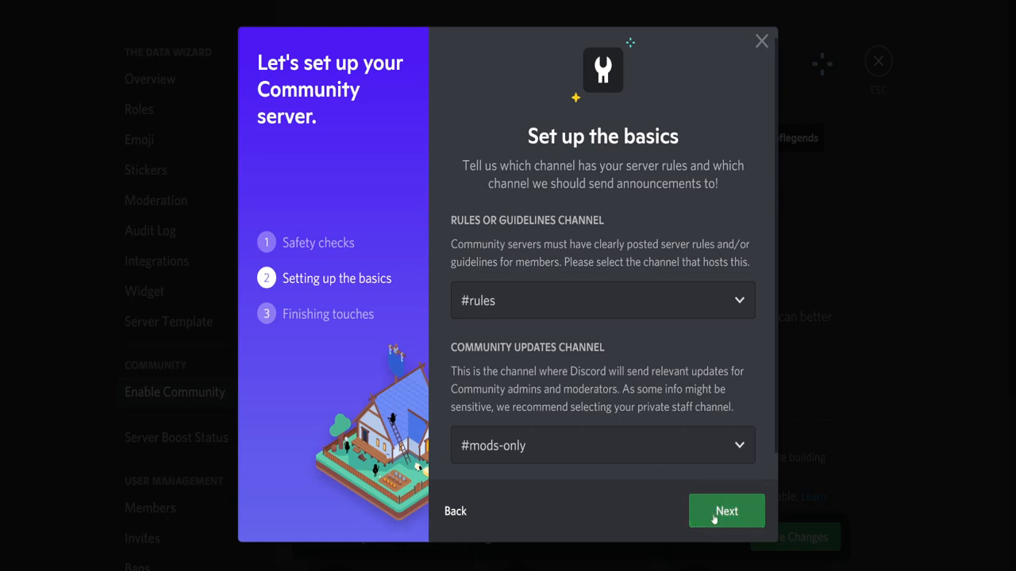
click(714, 517)
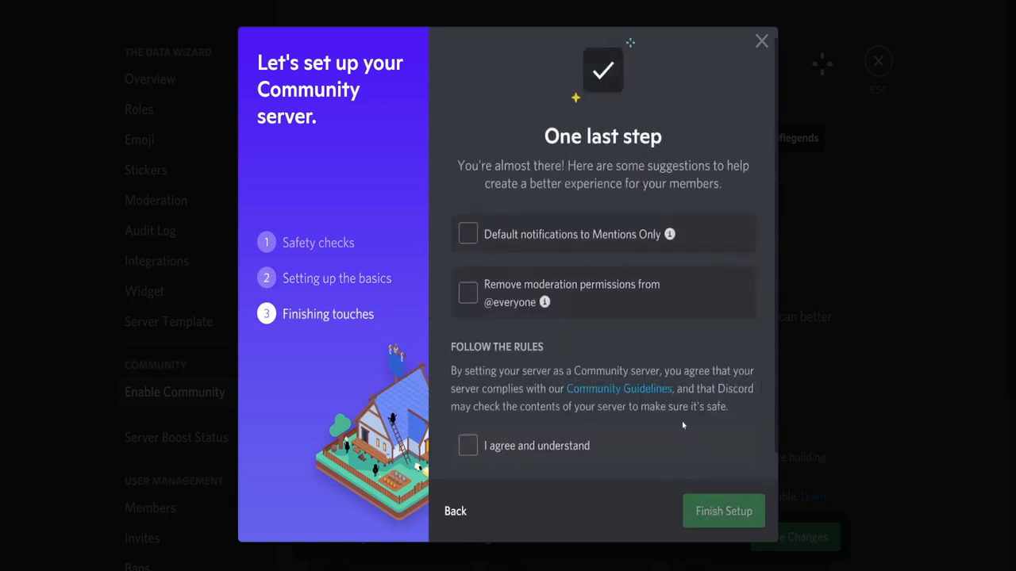
click(554, 248)
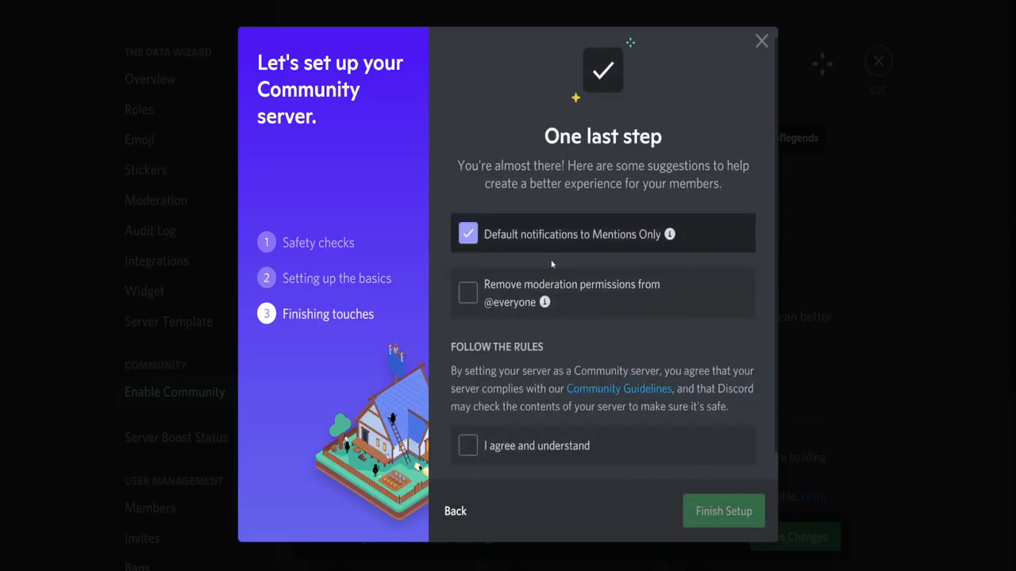
click(595, 298)
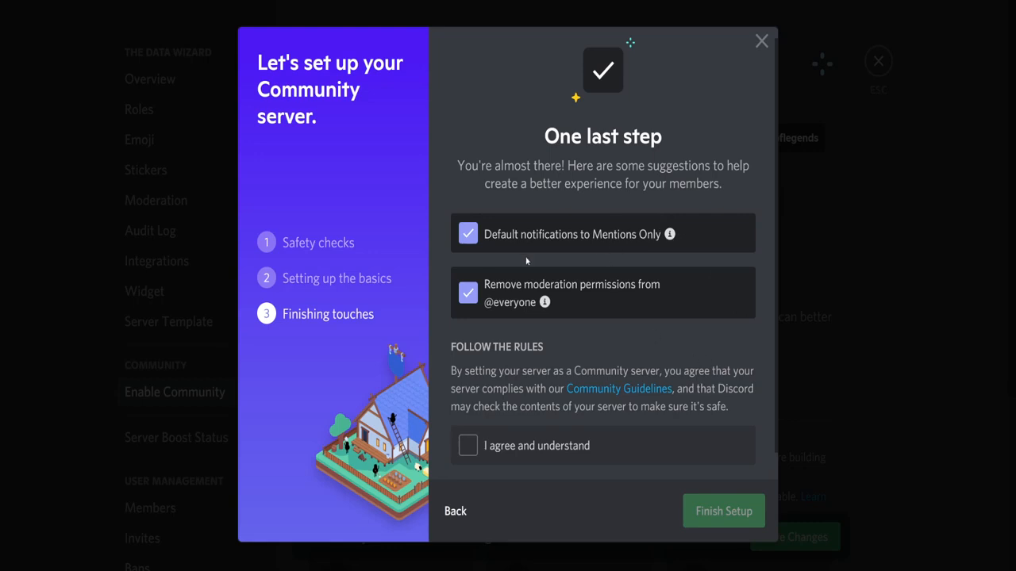
click(558, 450)
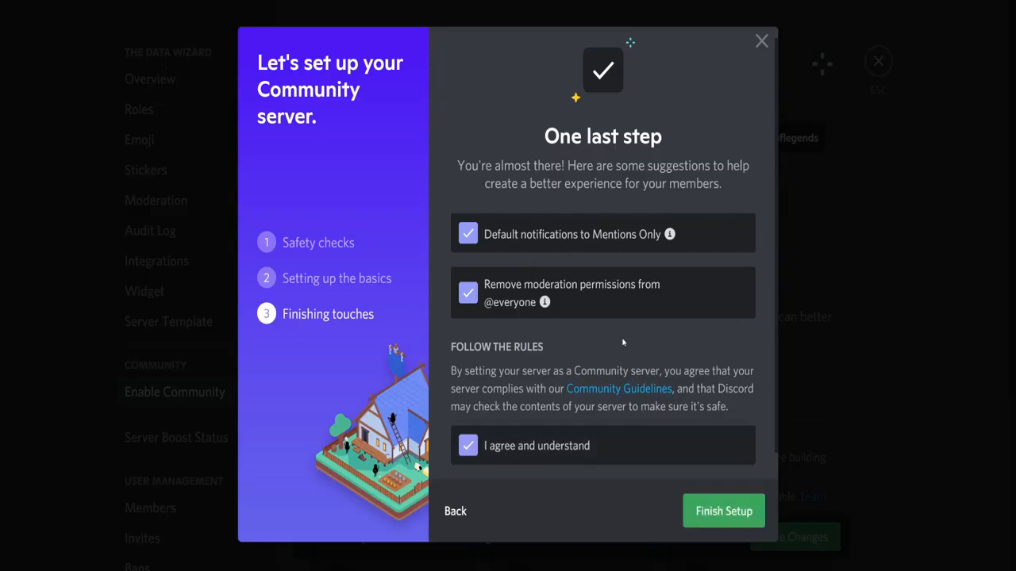
click(722, 514)
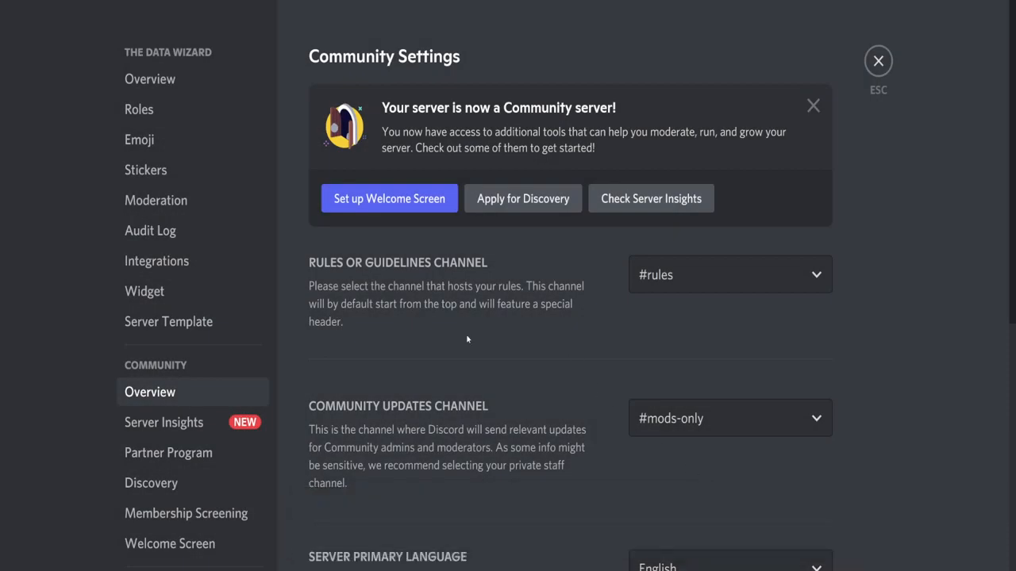
scroll(466, 339, down, 5)
click(466, 335)
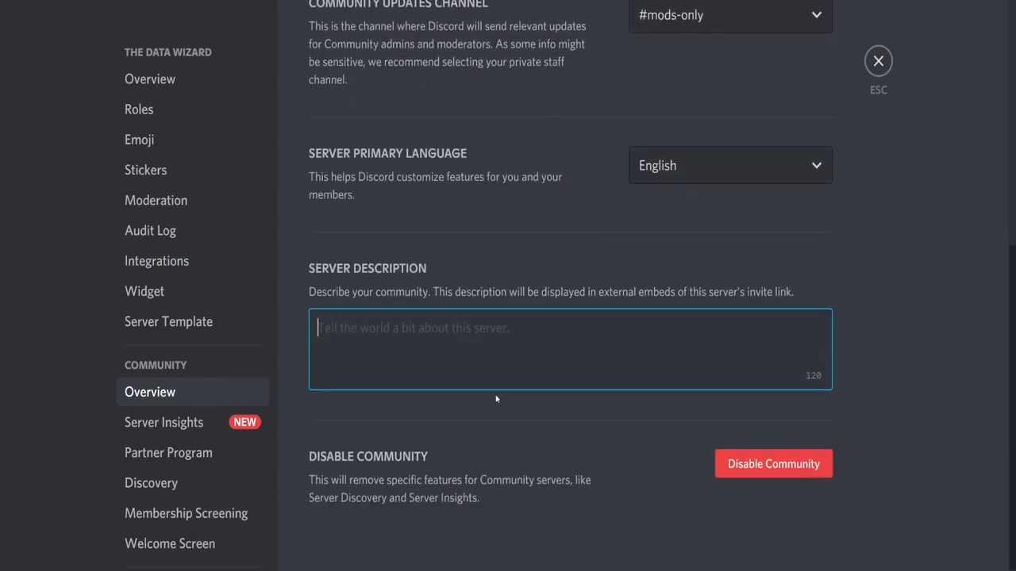
text(This is for th)
key(BackSpace)
key(BackSpace)
key(BackSpace)
key(BackSpace)
key(BackSpace)
key(BackSpace)
text(The Data Wizard's server for Twitch!)
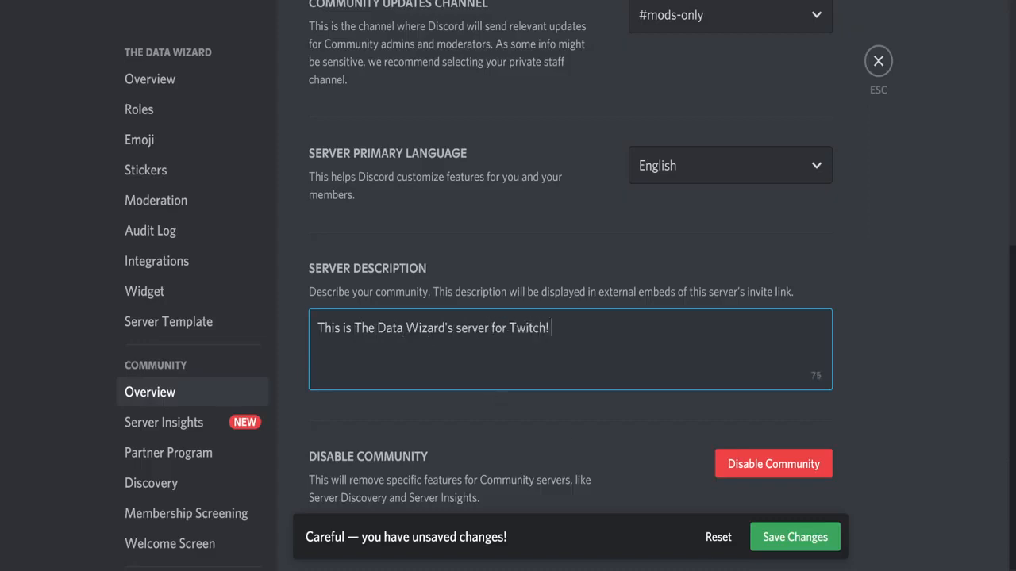
click(820, 541)
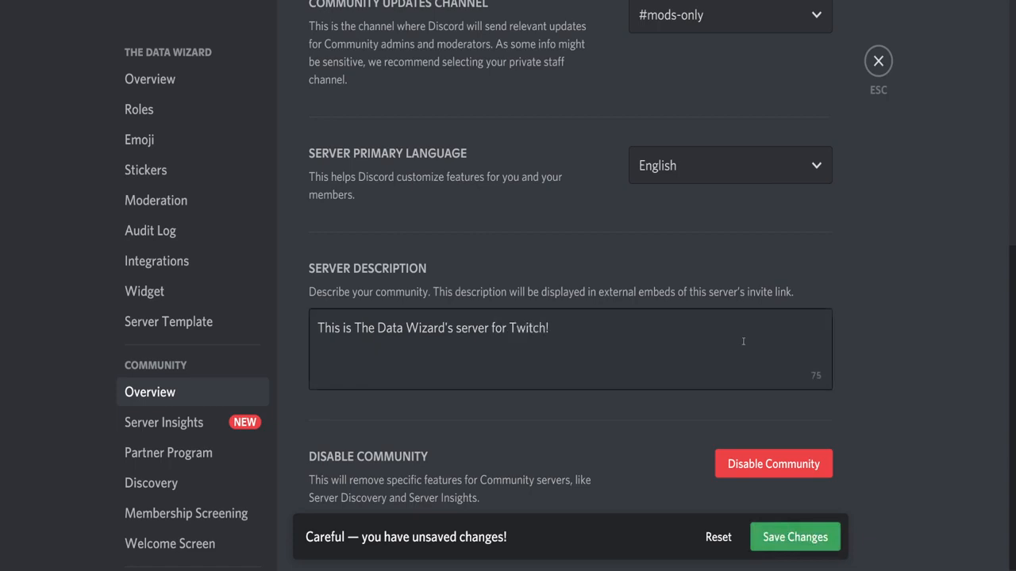
click(726, 319)
click(795, 537)
- Set up the welcome screen with #introductions as a recommended channel, using the popcorn emoji and the text "Please introduce yourself"
scroll(753, 332, up, 5)
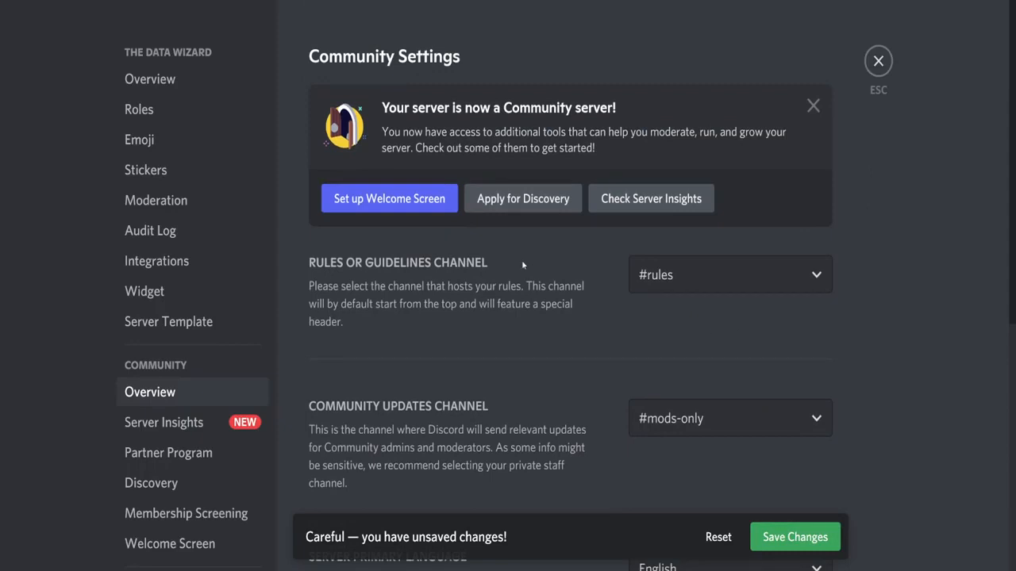
click(423, 200)
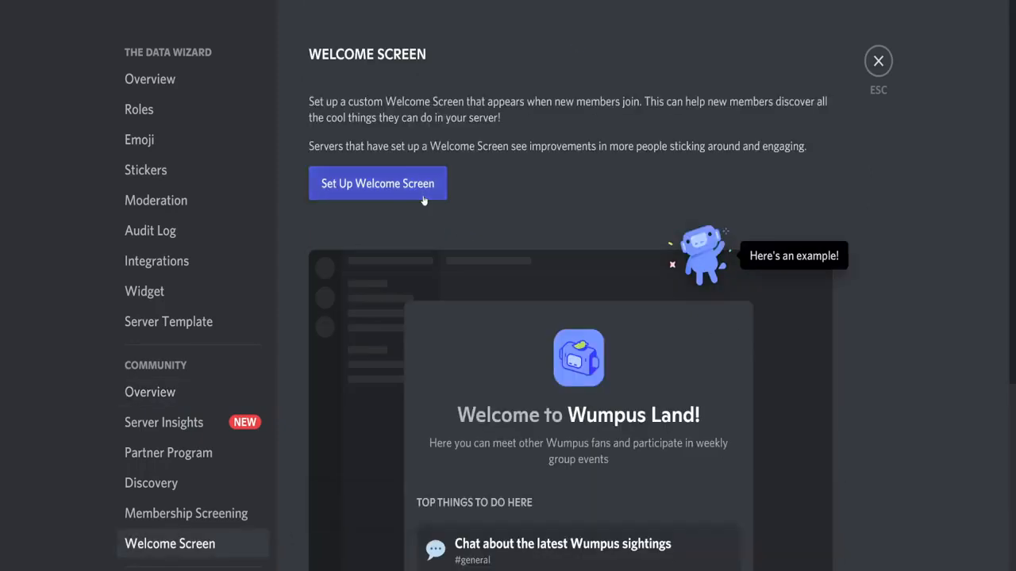
click(423, 200)
click(443, 240)
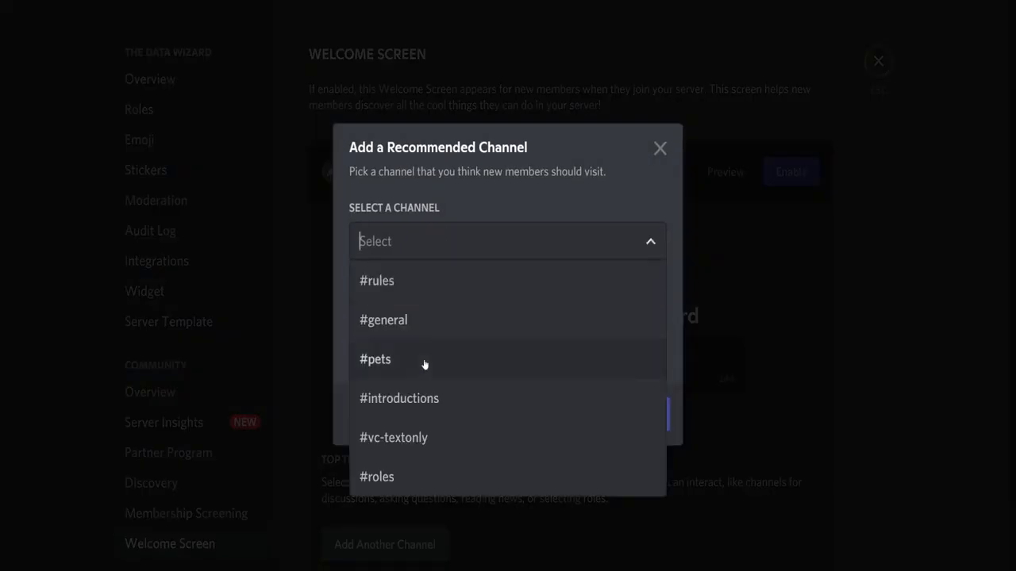
click(423, 401)
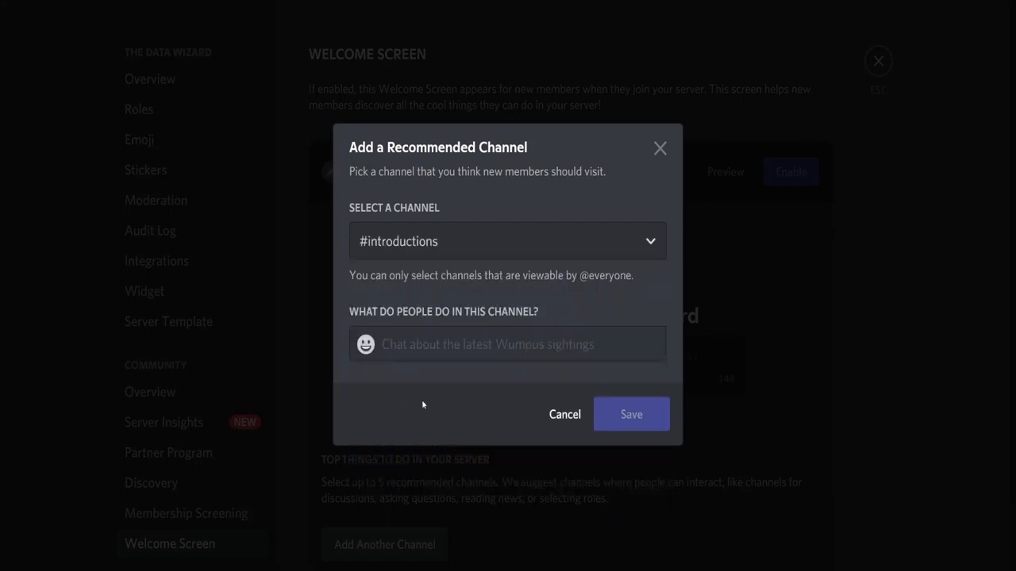
click(366, 346)
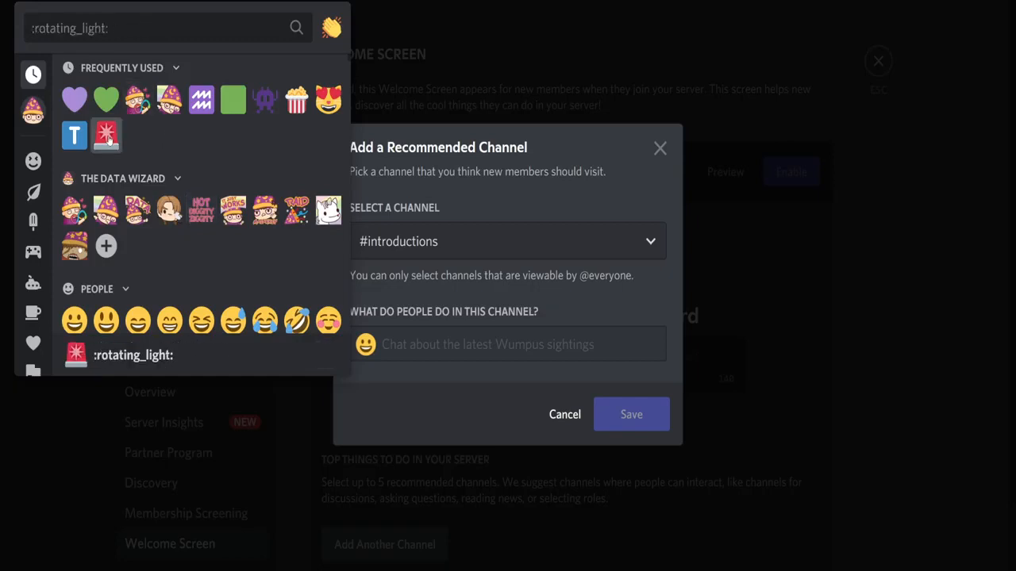
click(296, 101)
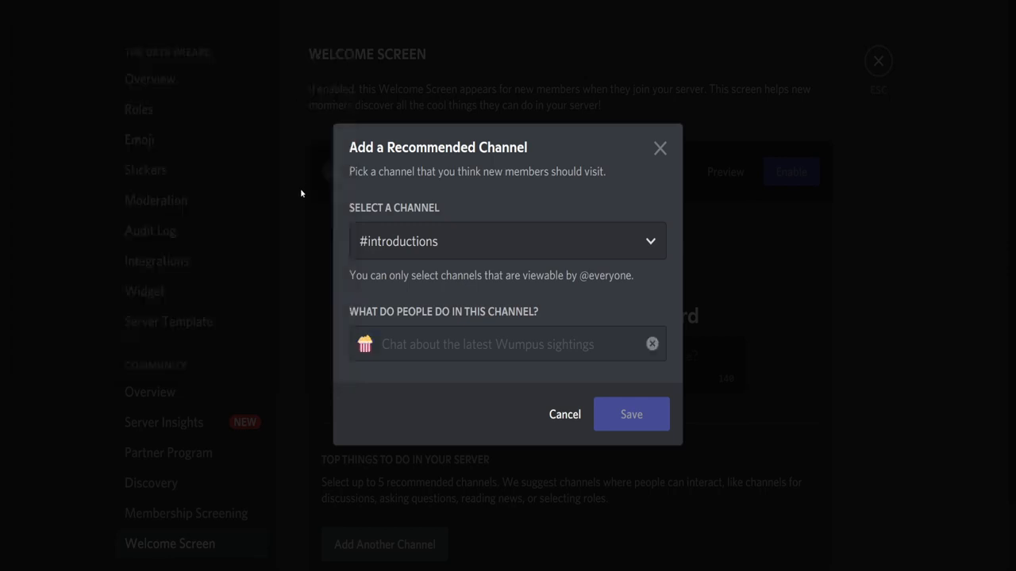
click(471, 346)
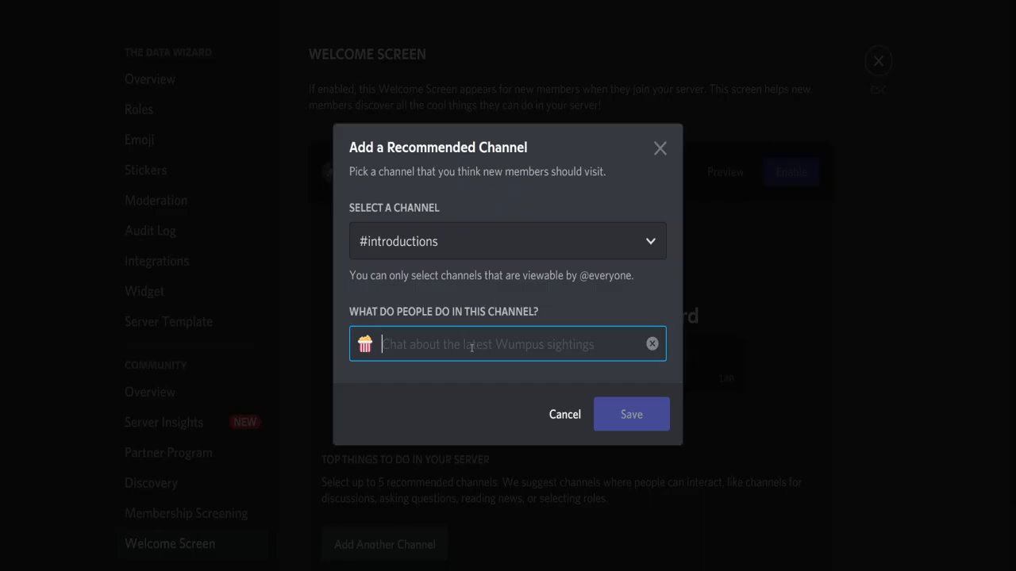
text(Please )
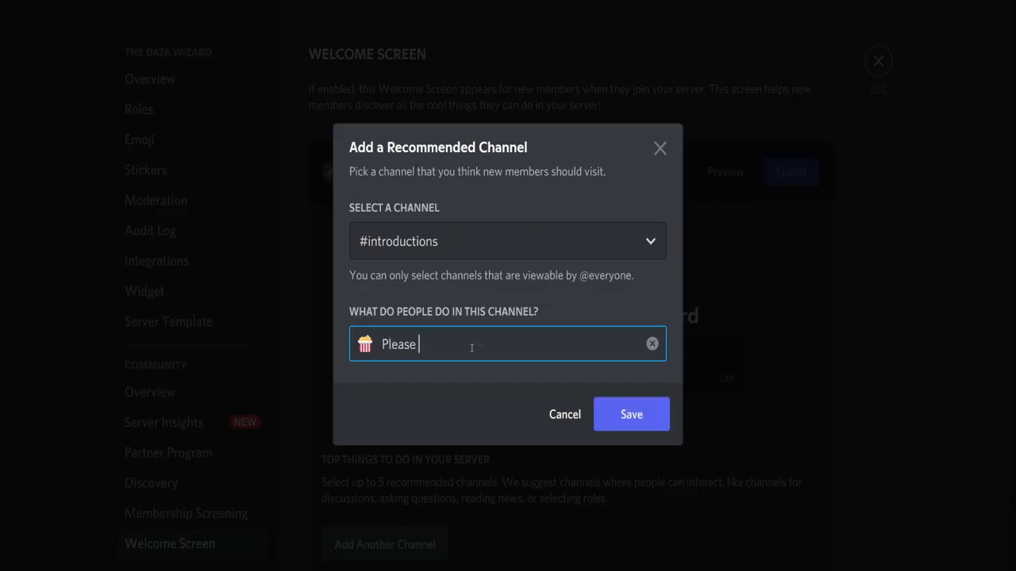
text(introduce yourself)
click(635, 417)
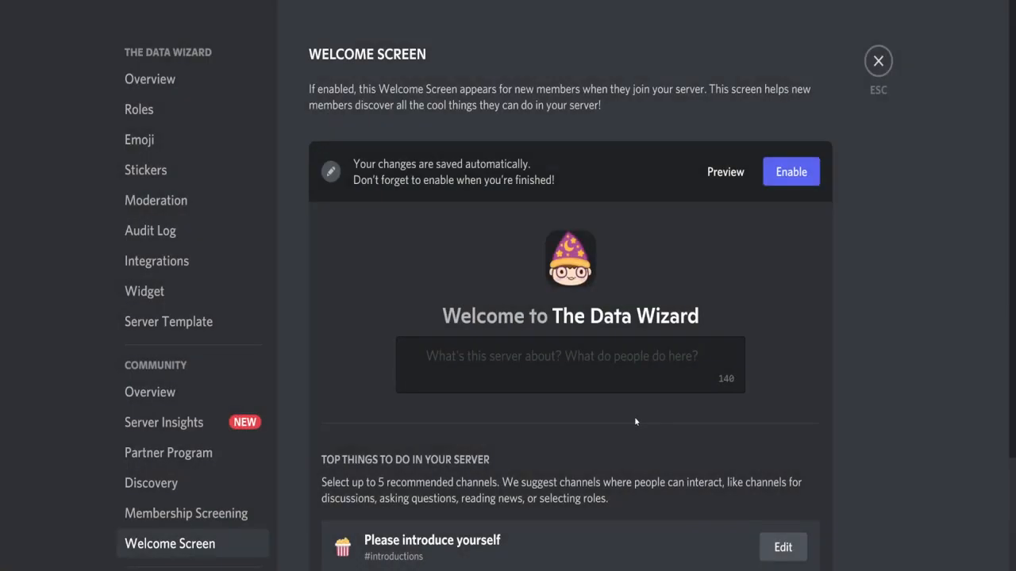
- Add #roles as a recommended channel with the siren emoji and the text "Please select roles that relate to you!", and save it
scroll(634, 413, down, 3)
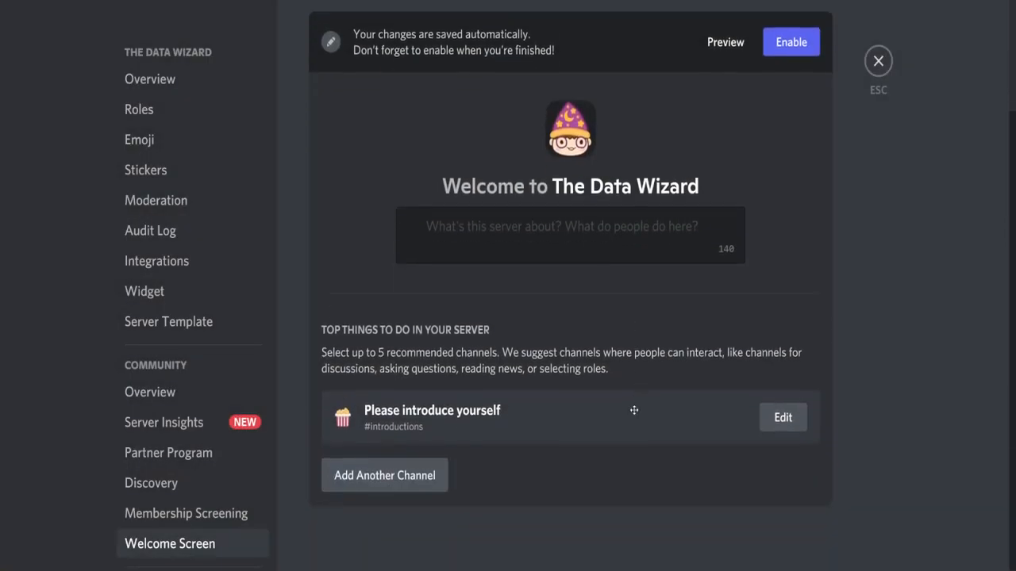
click(363, 486)
click(398, 250)
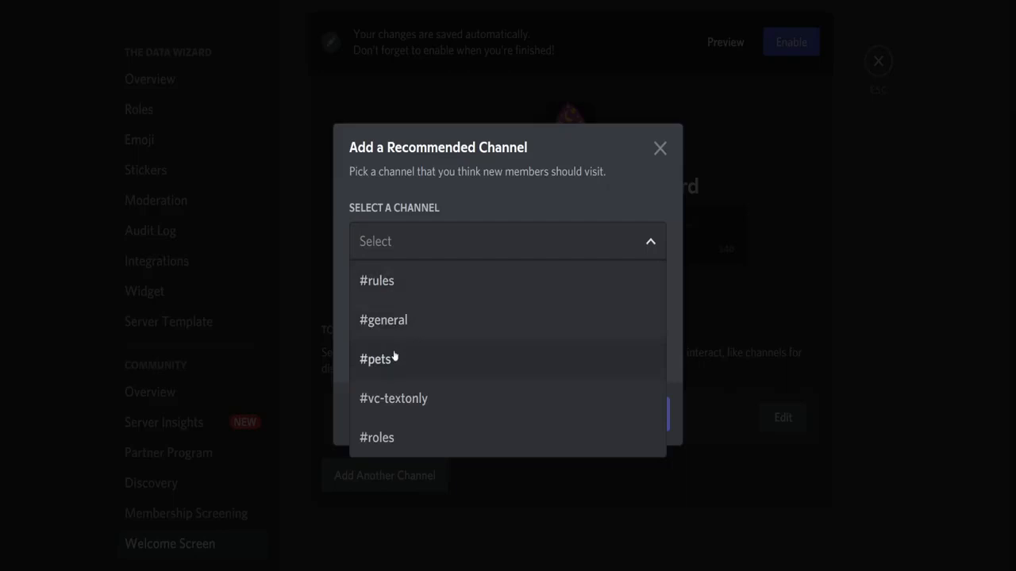
click(397, 435)
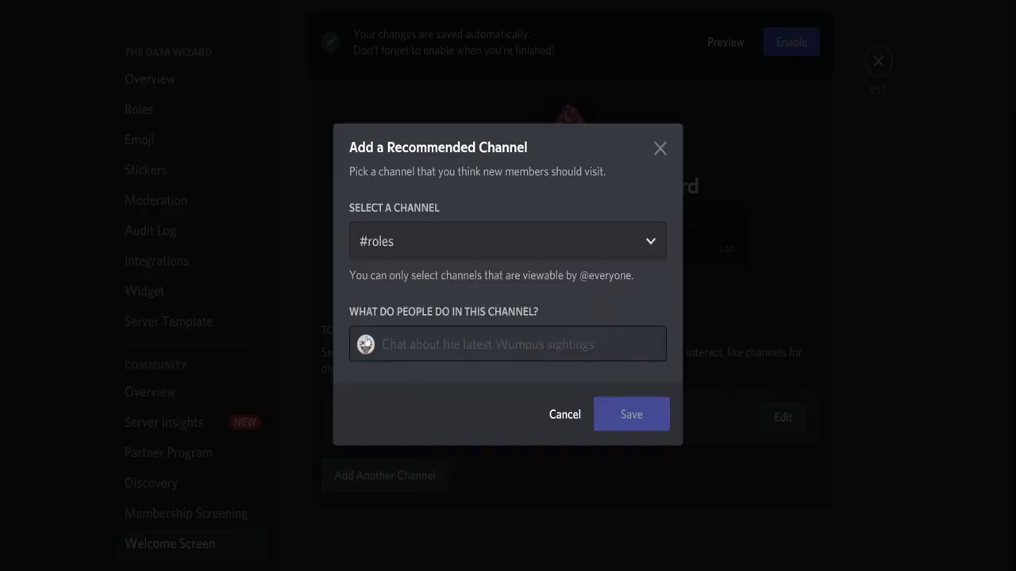
click(365, 345)
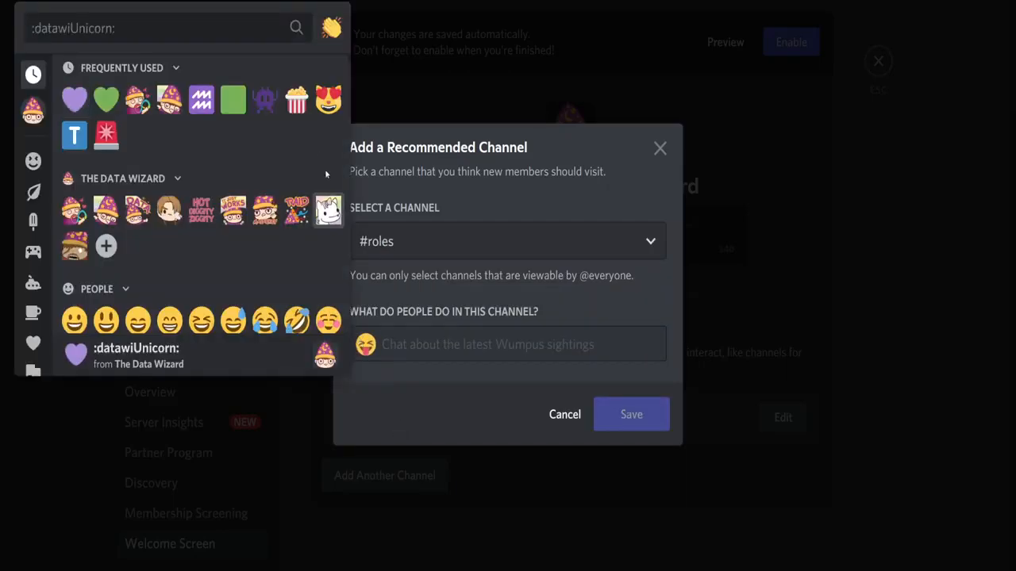
click(106, 135)
click(454, 339)
text(Plea)
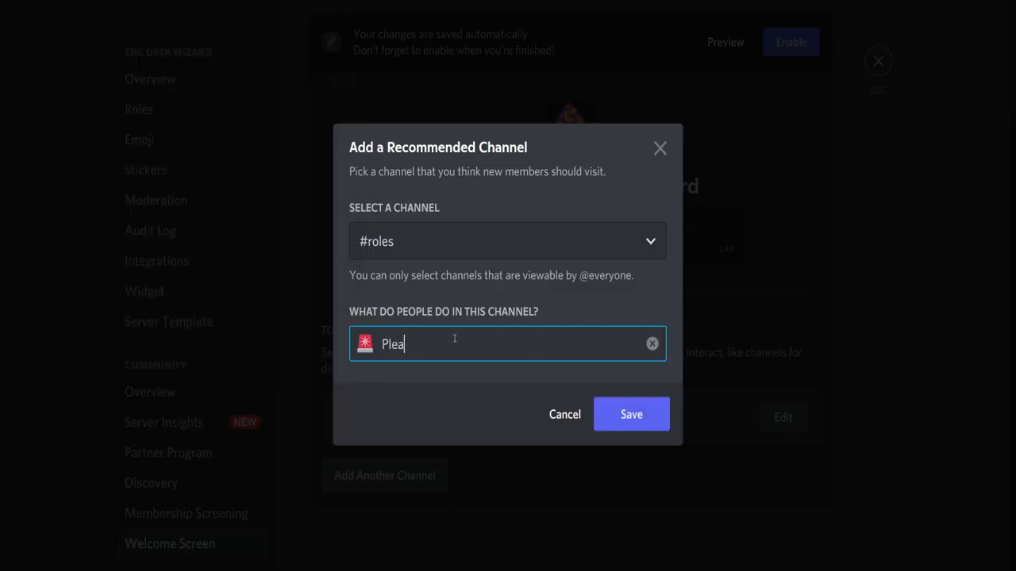
text(se select roles that relate to you!)
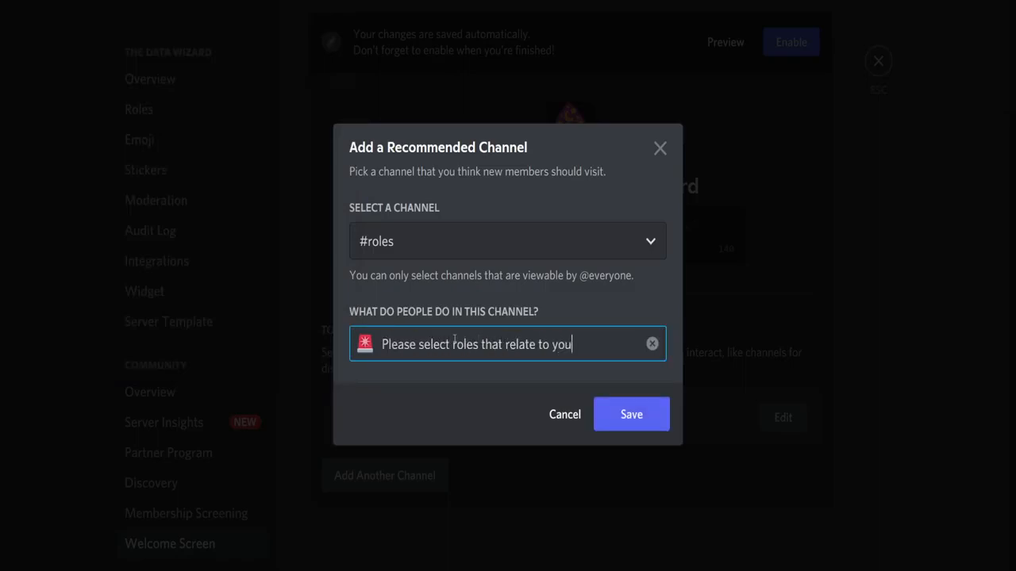
click(616, 417)
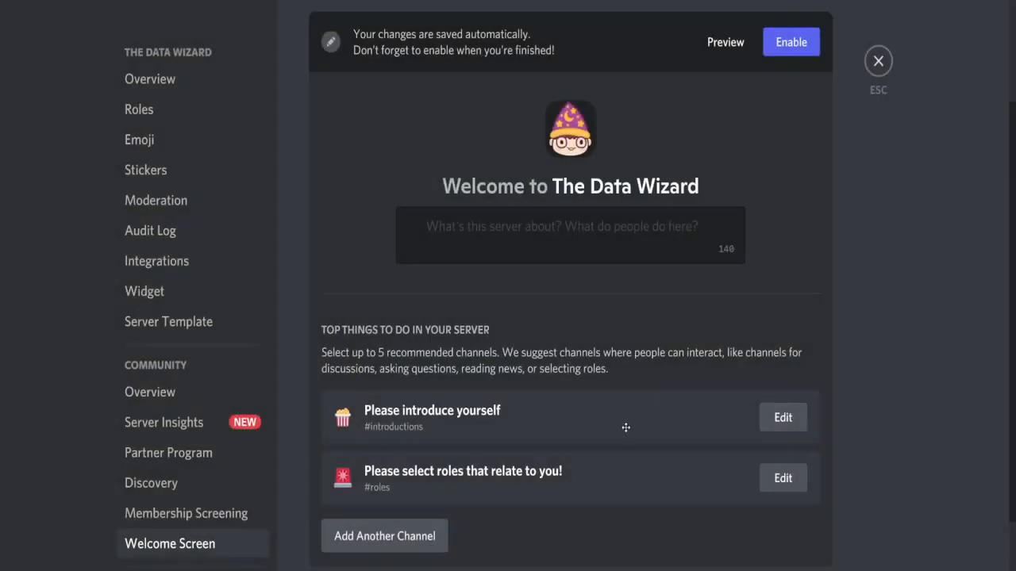
- Describe the server on the welcome screen as "This is the server for The Data Wizard on Twitch", preview it and enable the welcome screen
click(622, 242)
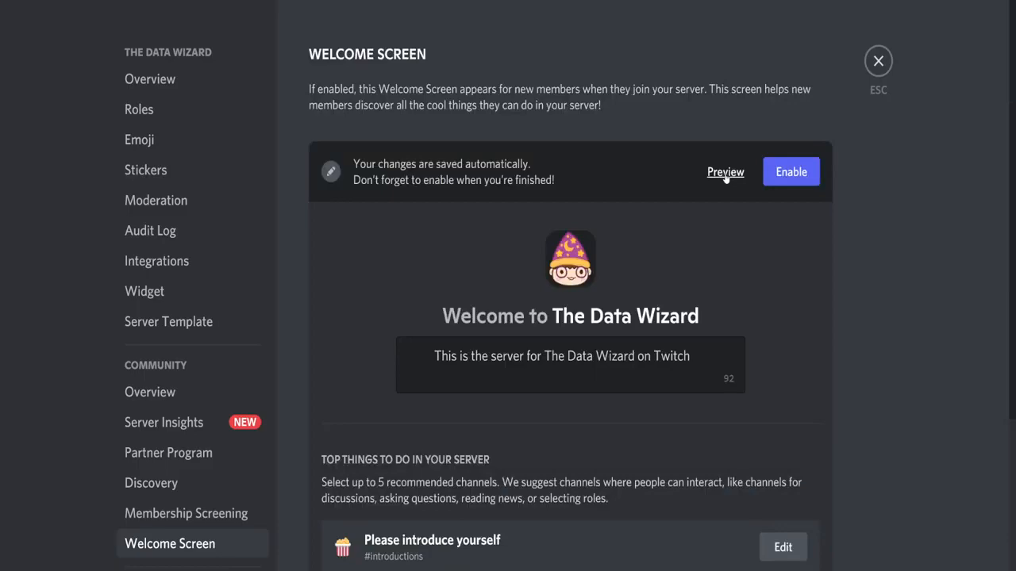
click(725, 173)
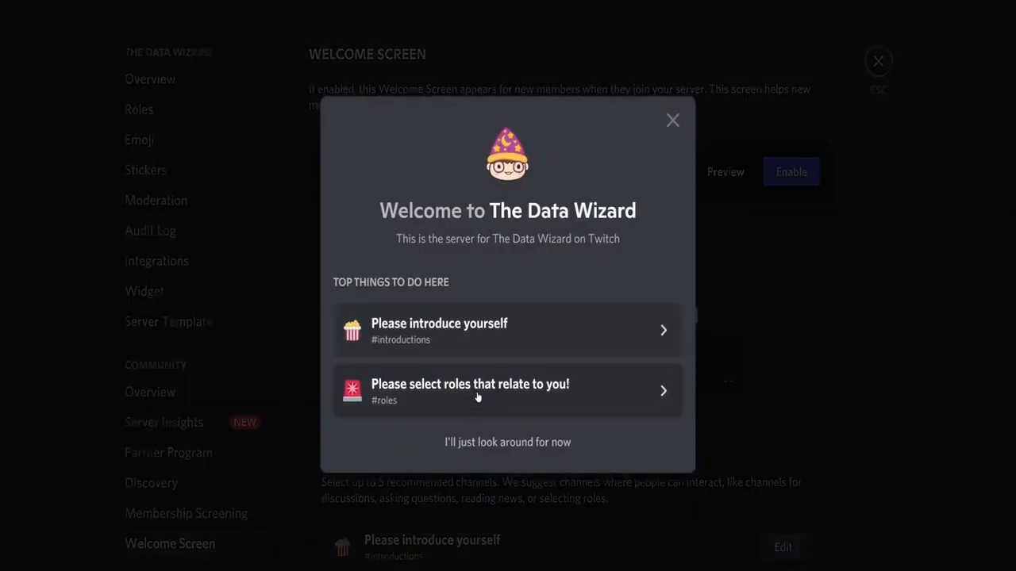
click(672, 121)
click(801, 171)
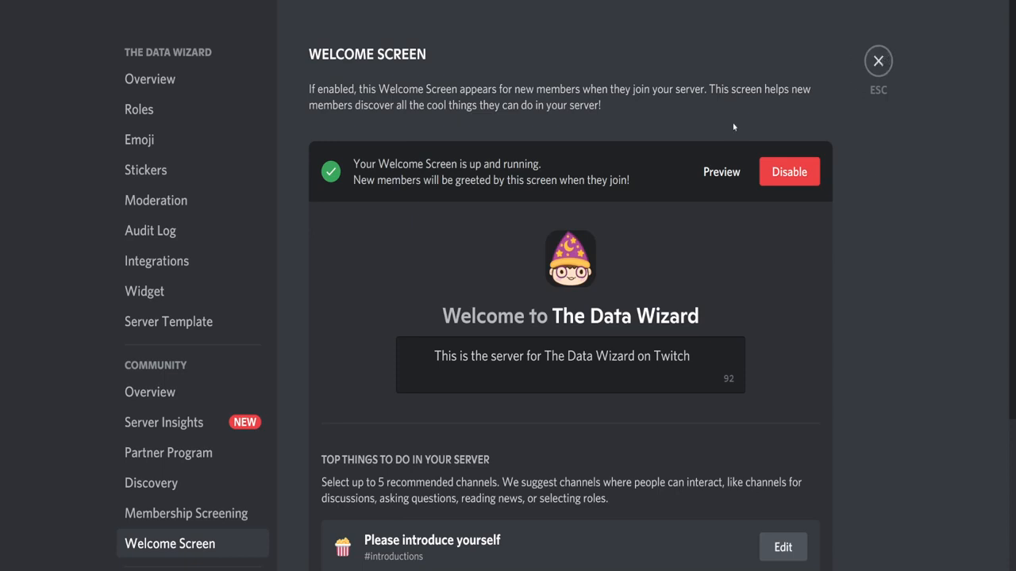
scroll(356, 426, down, 3)
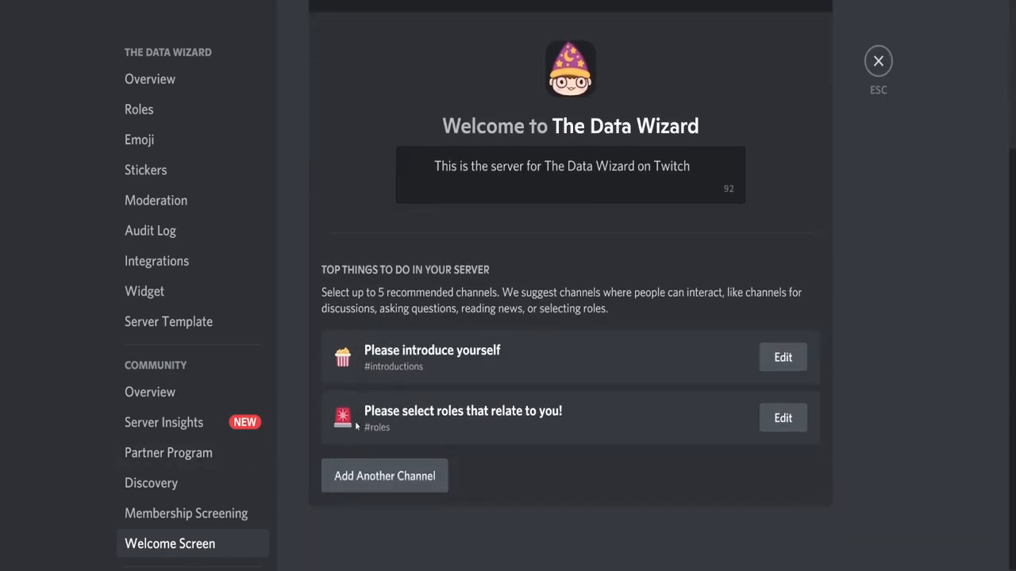
- Set up Membership Screening with the description "This is for The Data Wizard on Twitch! We have fun here."
click(243, 516)
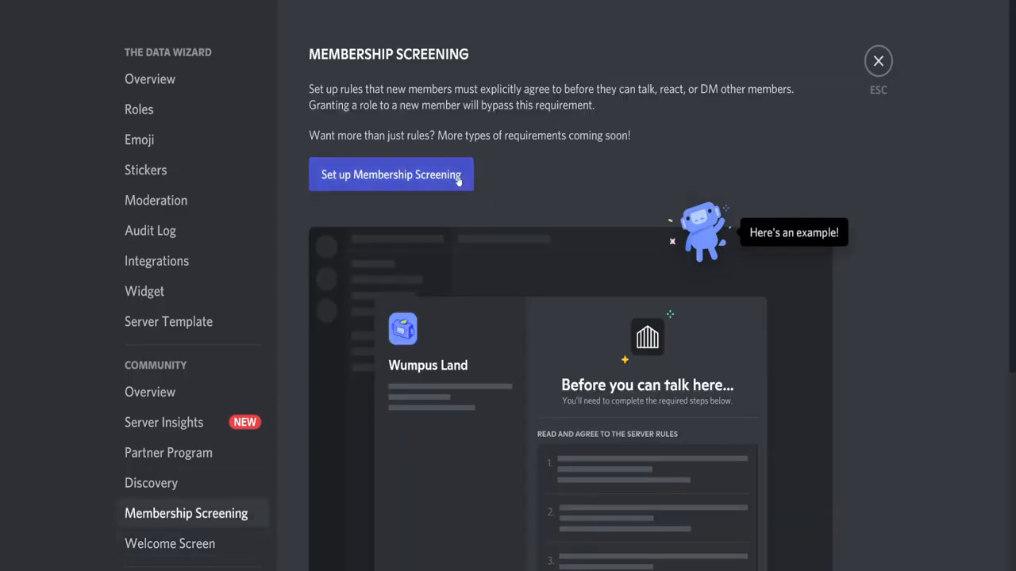
click(457, 178)
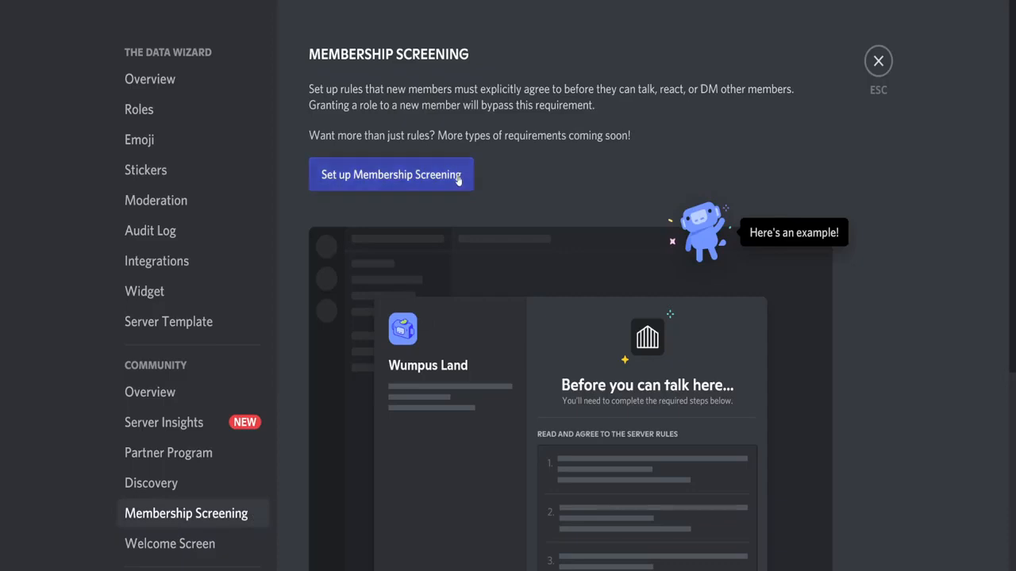
click(427, 295)
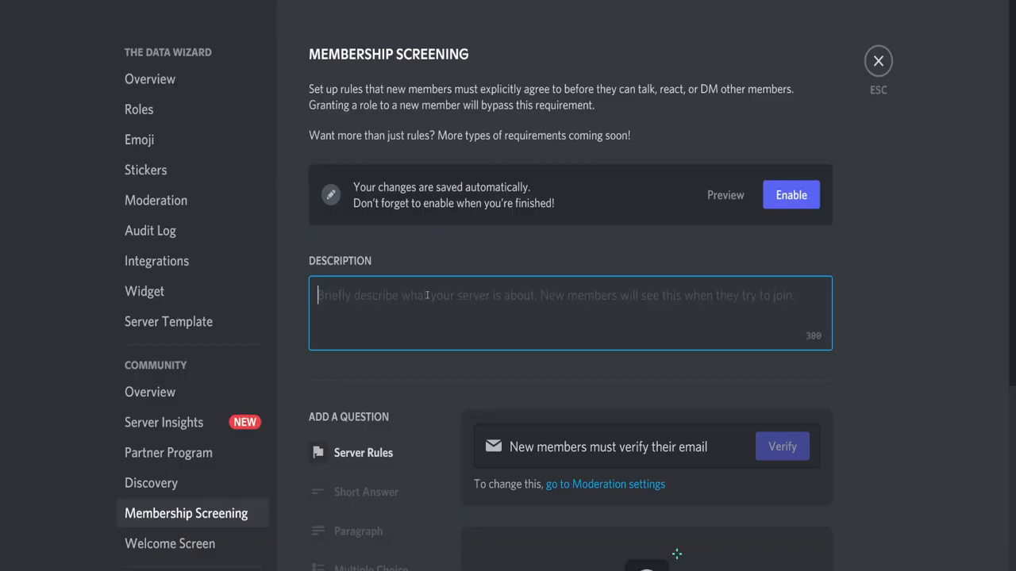
text(This is for The Data Wizard on Twitch! We have fun here.)
- Set up the screening's server rules "Be kind to all on the server" and "No spamming", and save them
scroll(555, 397, down, 3)
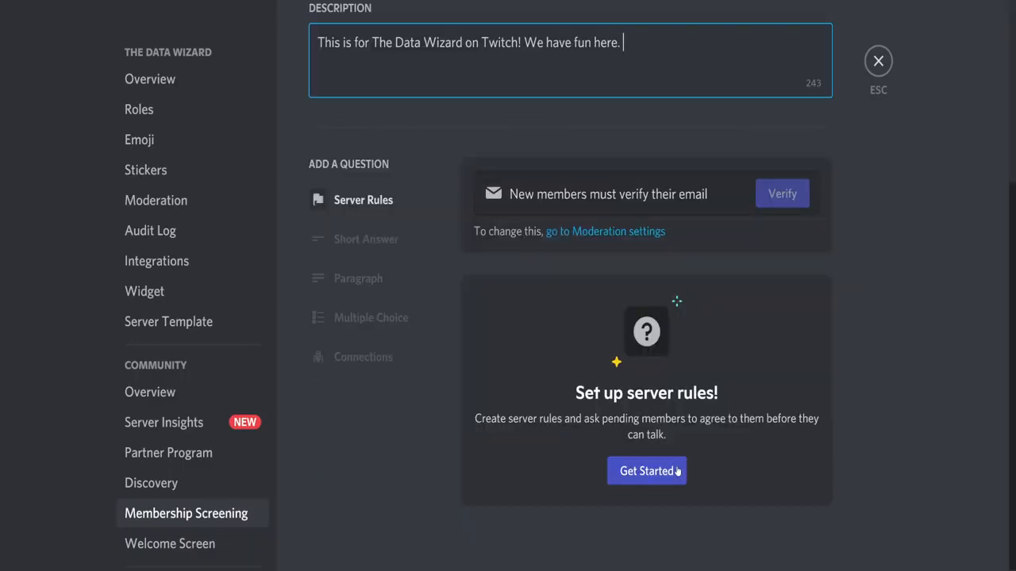
click(677, 472)
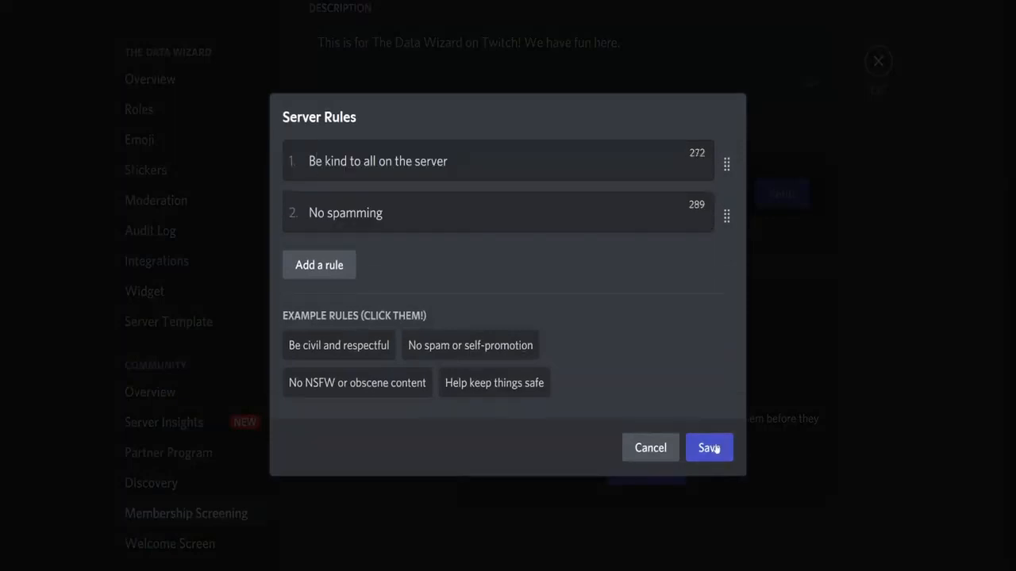
click(709, 421)
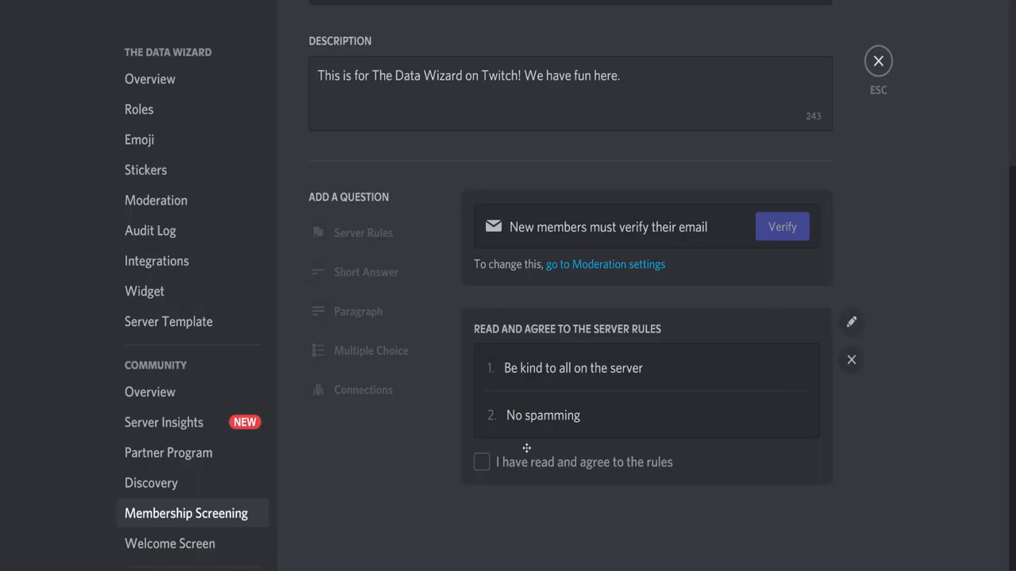
click(851, 322)
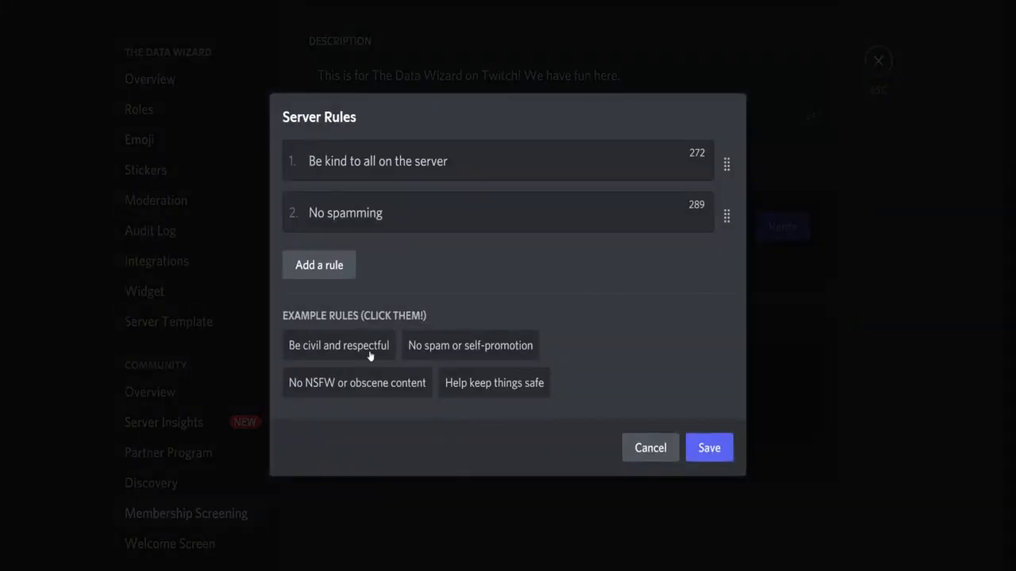
click(443, 349)
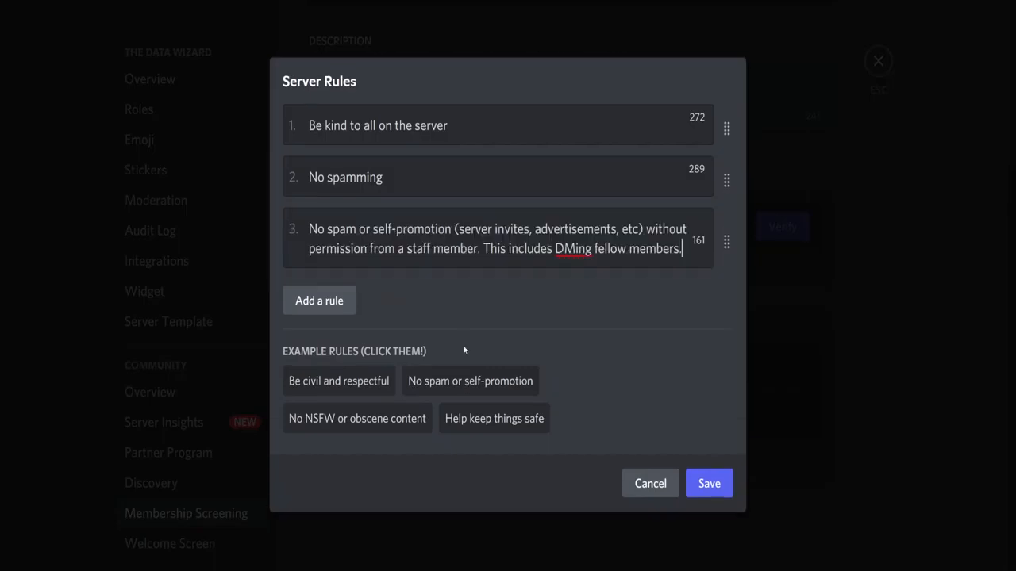
click(486, 254)
key(ctrl+a)
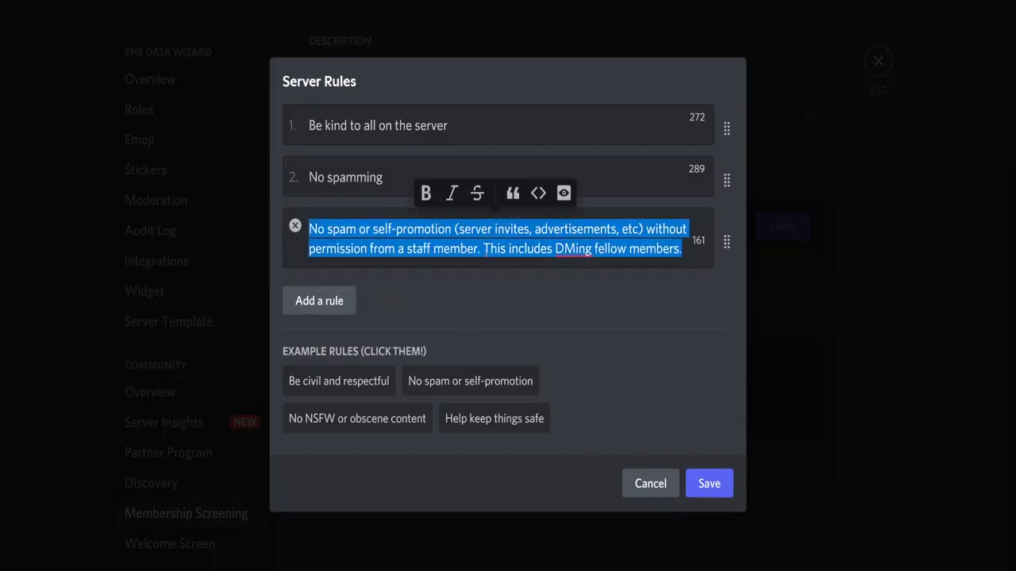
click(804, 324)
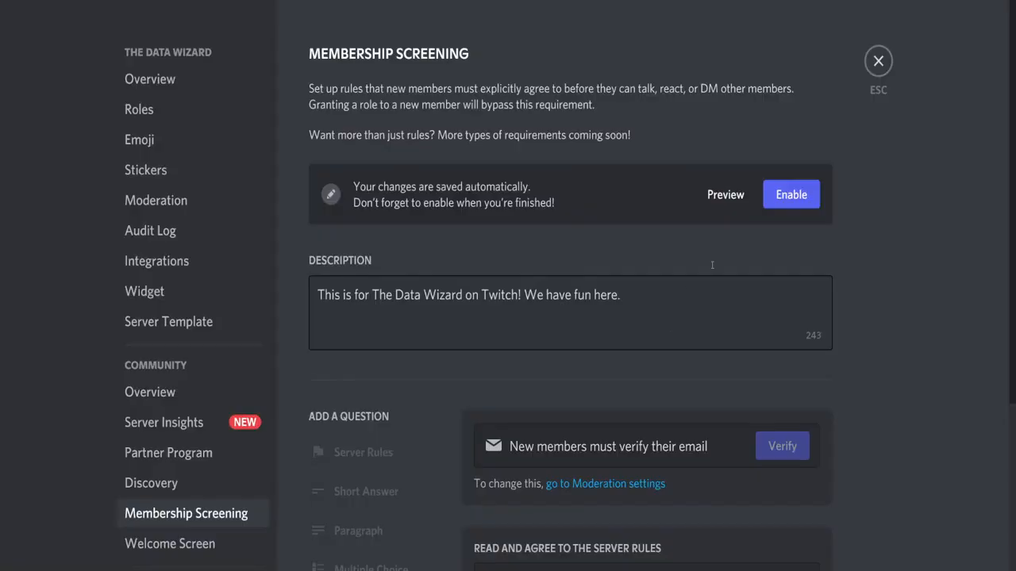
- Preview the membership screening form, enable Membership Screening and close the server settings
click(725, 195)
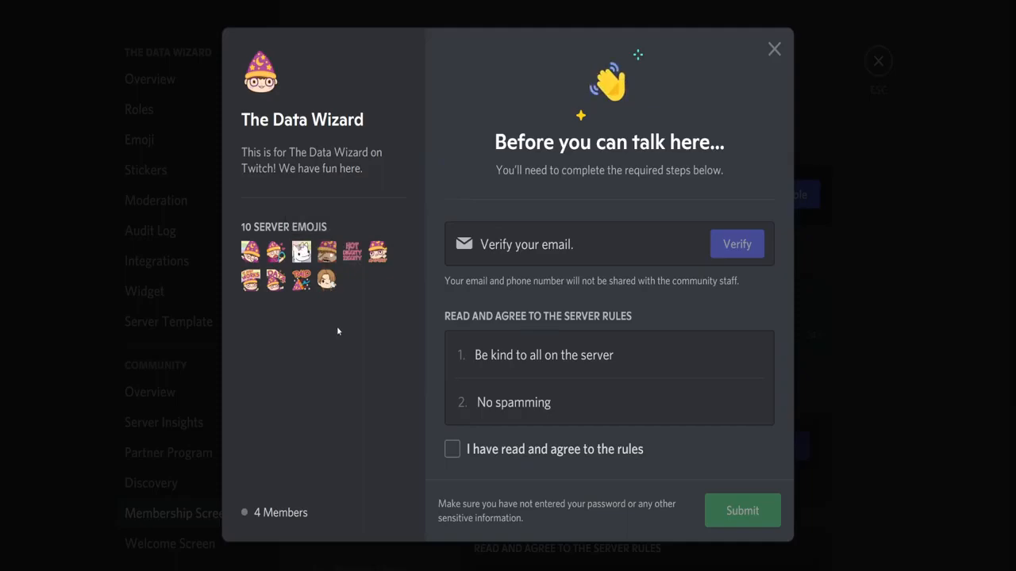
click(774, 49)
click(725, 196)
click(774, 49)
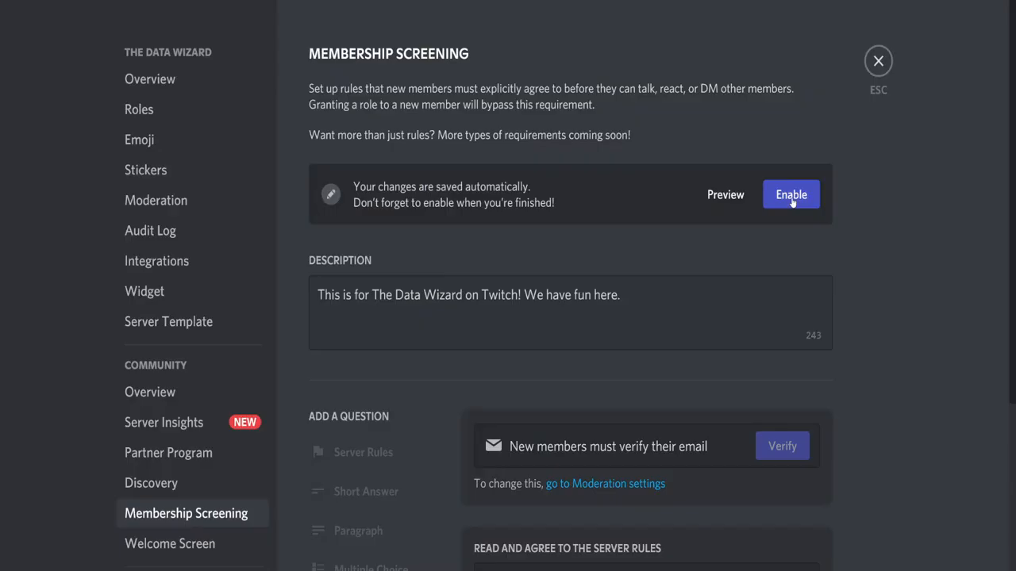
click(791, 198)
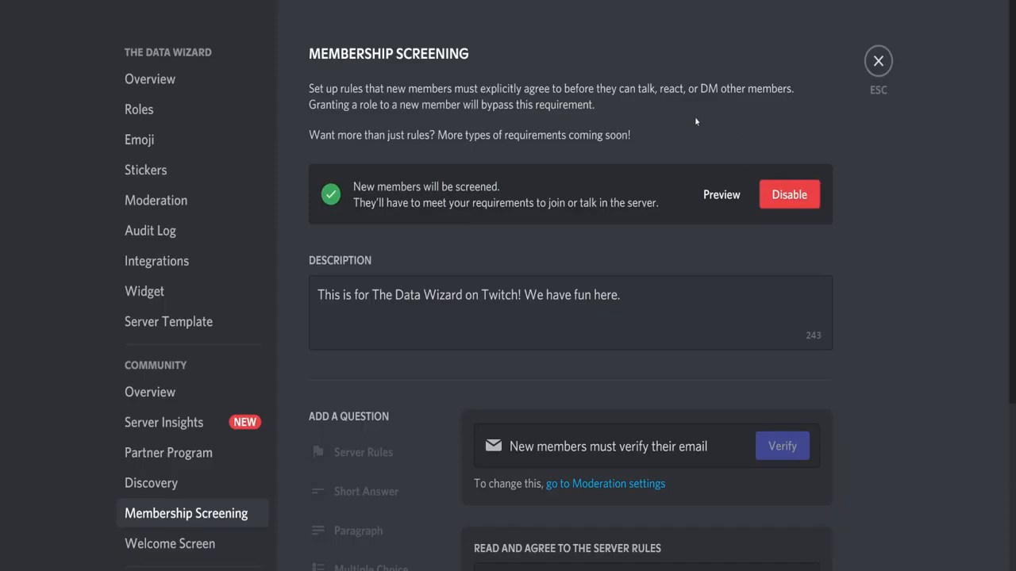
click(886, 65)
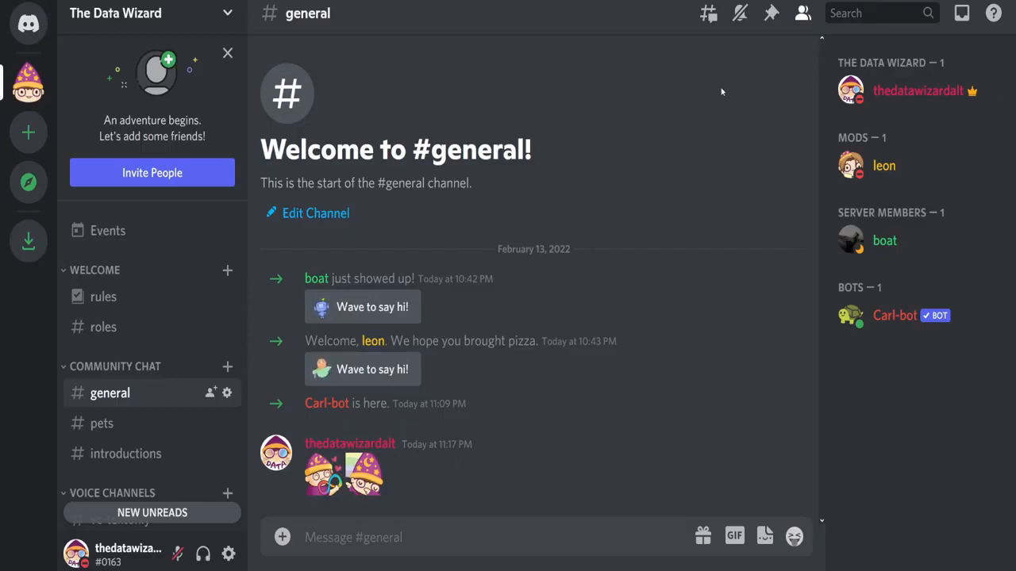
- Check the server owner's profile card and roles, and view the #rules channel
click(959, 90)
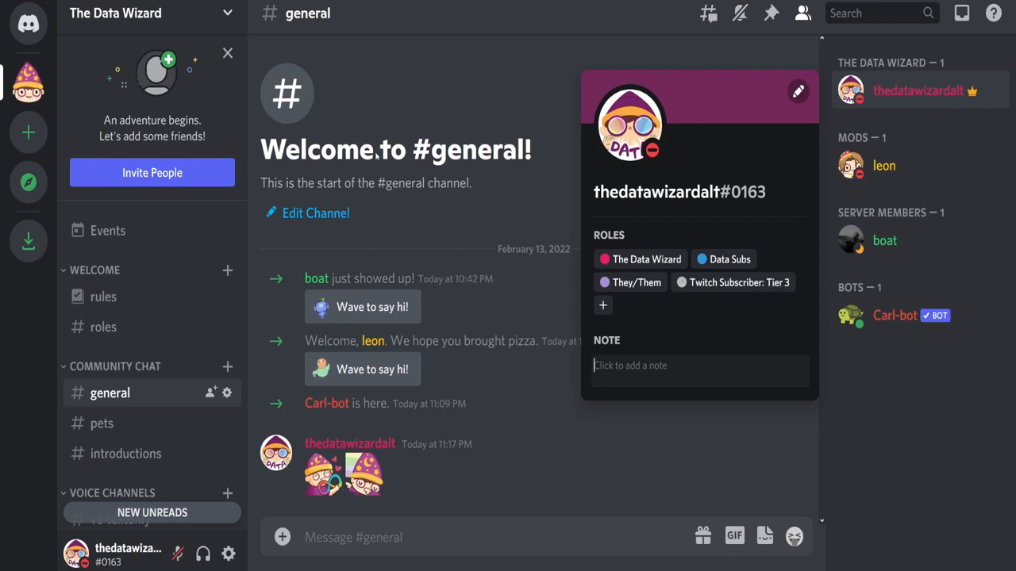
click(430, 139)
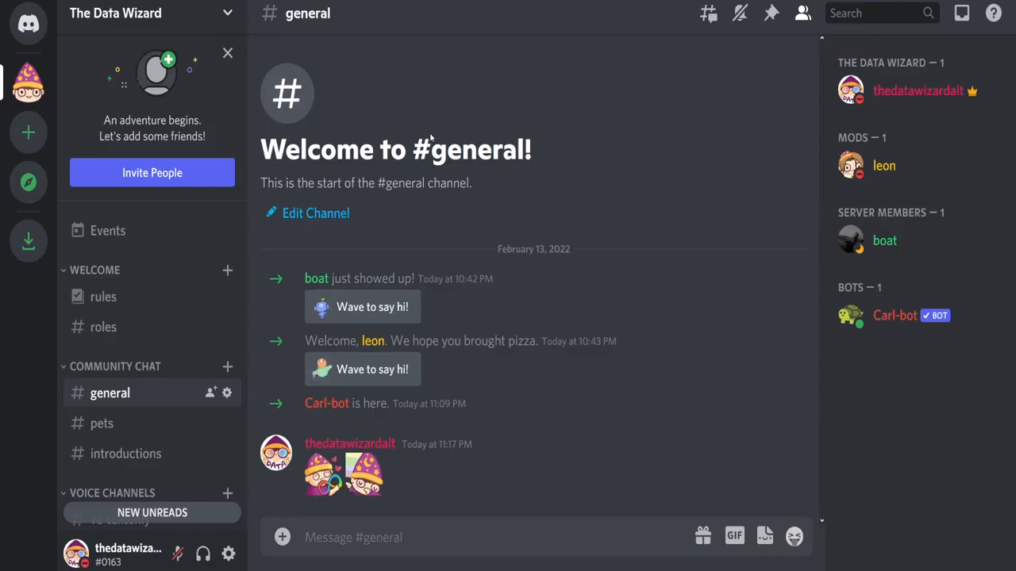
click(103, 297)
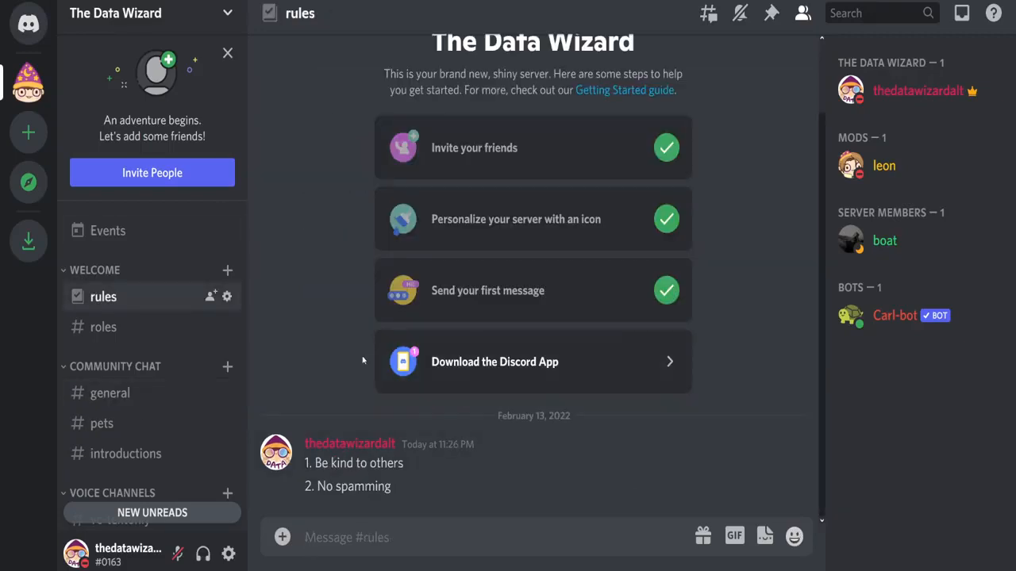
- Create an announcement channel named "announcements" in the Welcome category and move it above the rules channel
click(230, 272)
click(413, 249)
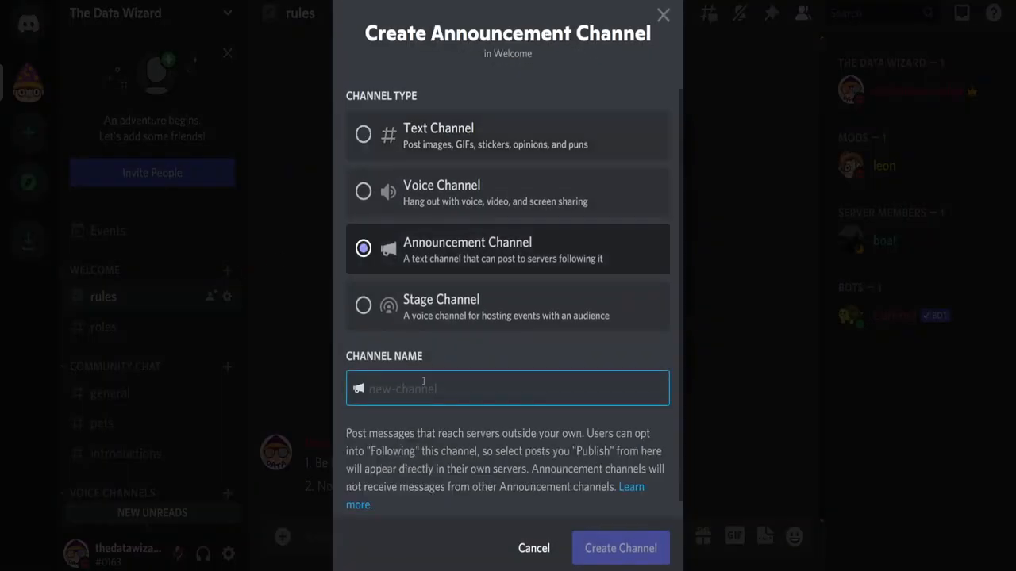
text(announcem)
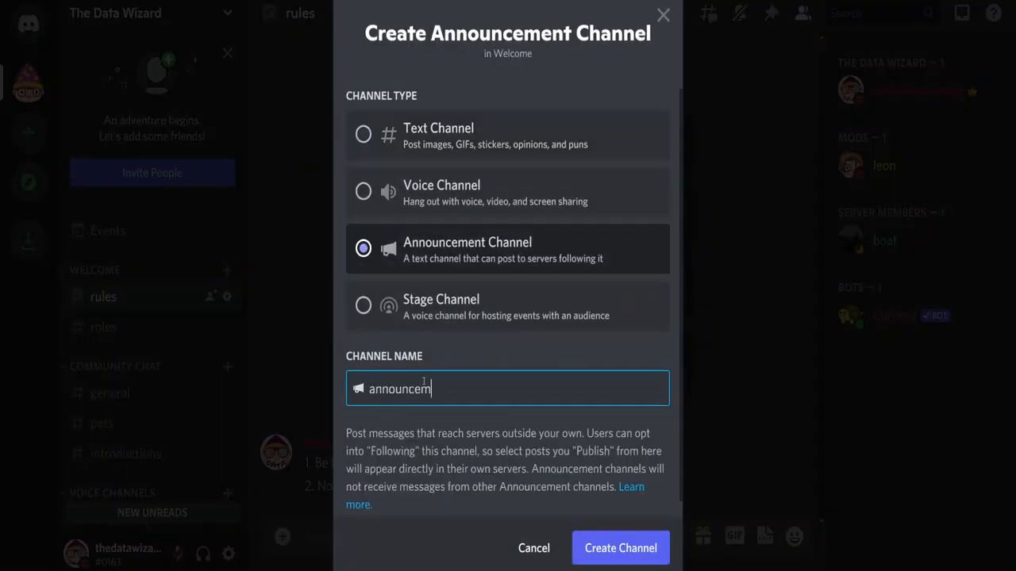
text(ents)
click(620, 549)
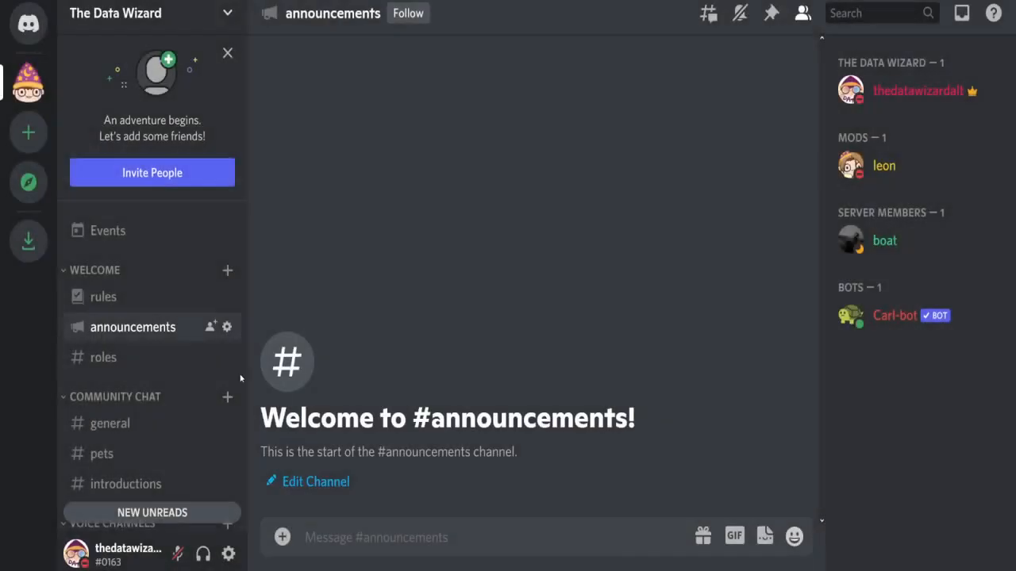
drag(135, 337, 139, 296)
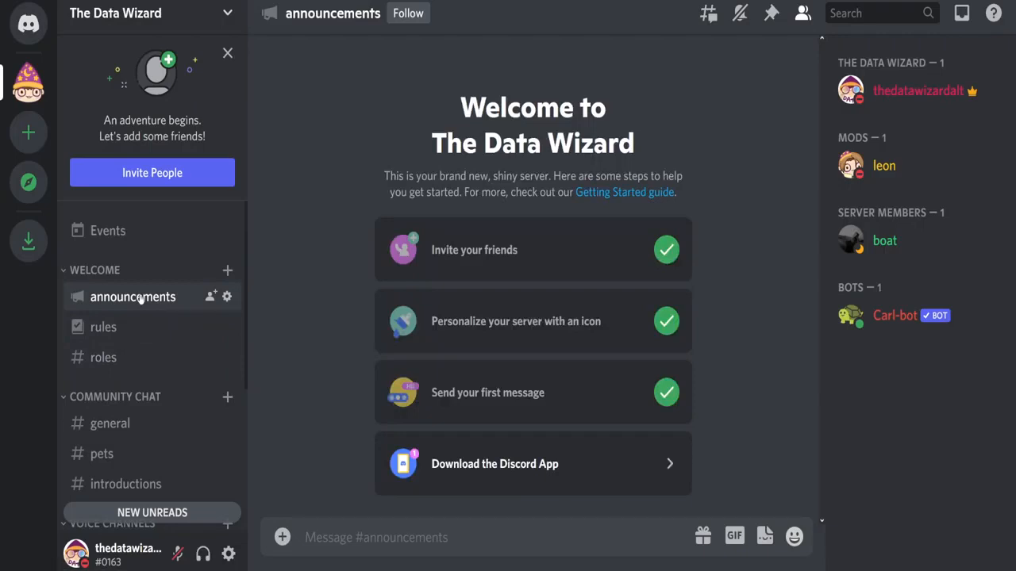
click(228, 297)
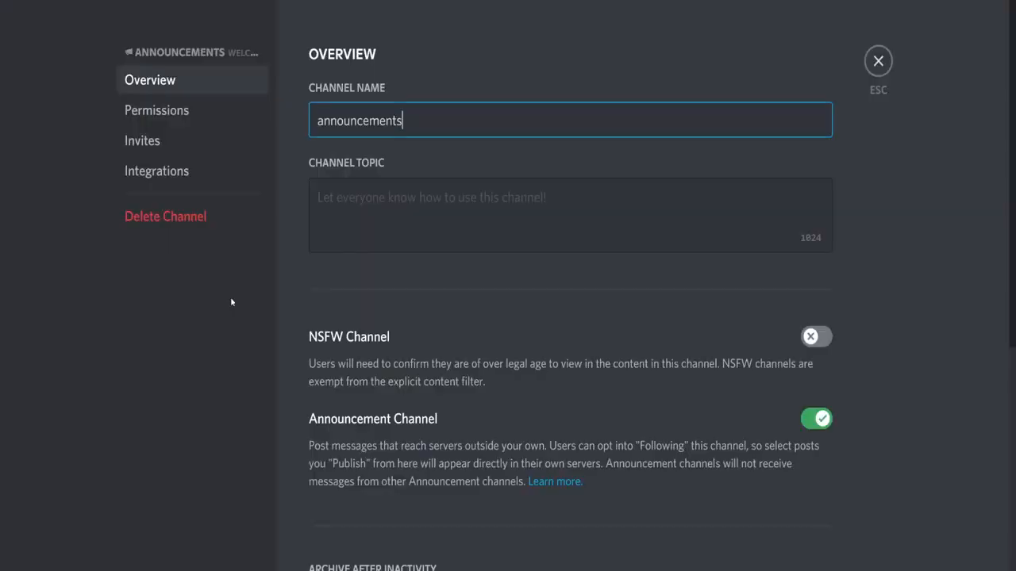
click(186, 118)
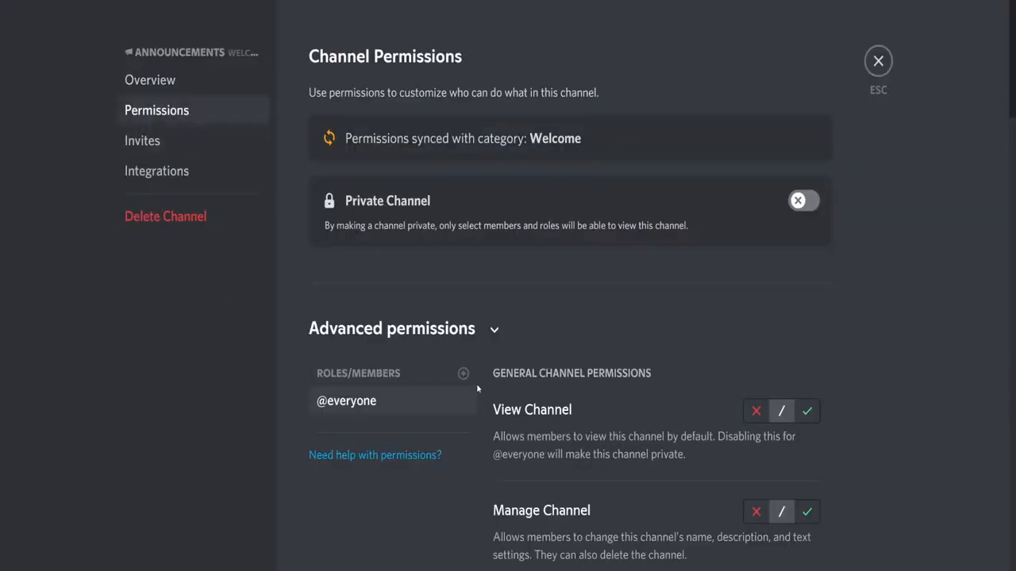
scroll(476, 383, down, 8)
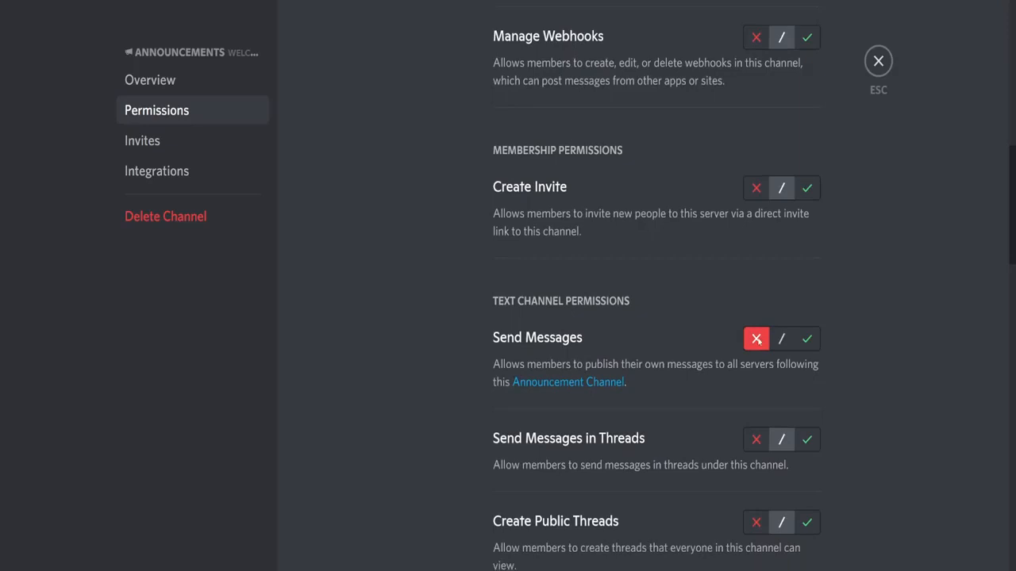
scroll(325, 319, up, 8)
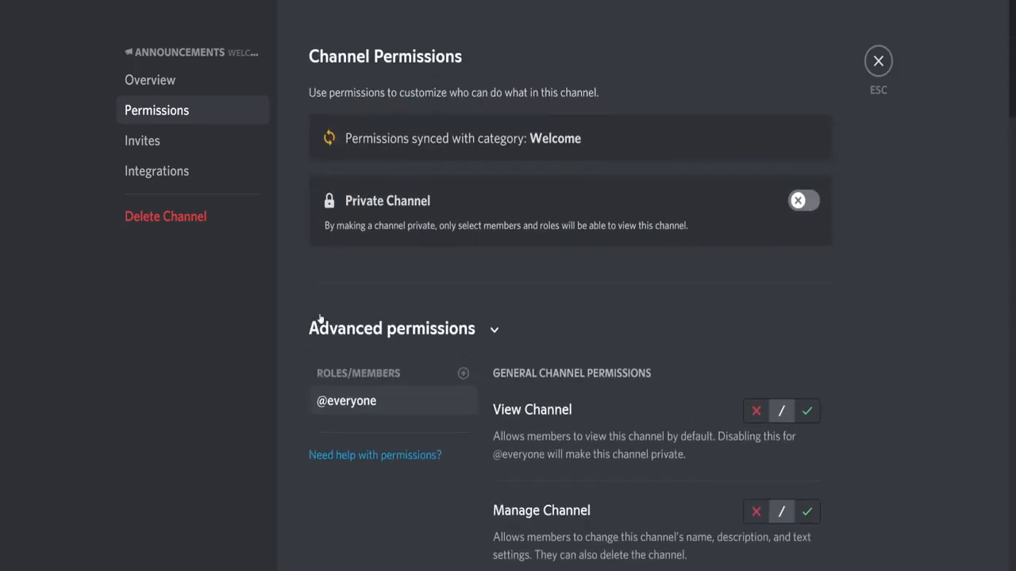
click(878, 61)
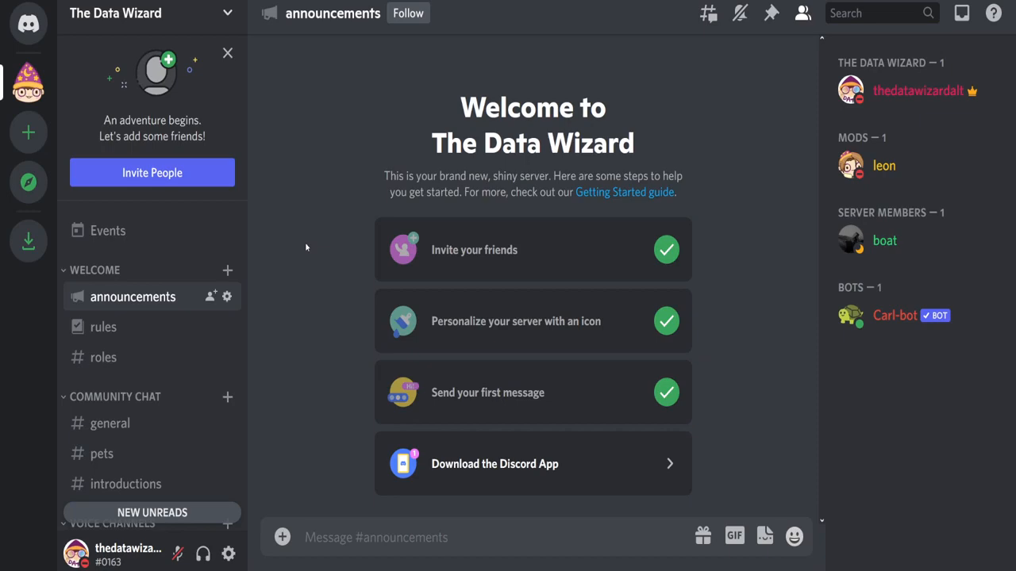
click(228, 299)
click(200, 118)
scroll(585, 357, down, 6)
scroll(585, 361, up, 5)
scroll(568, 343, down, 5)
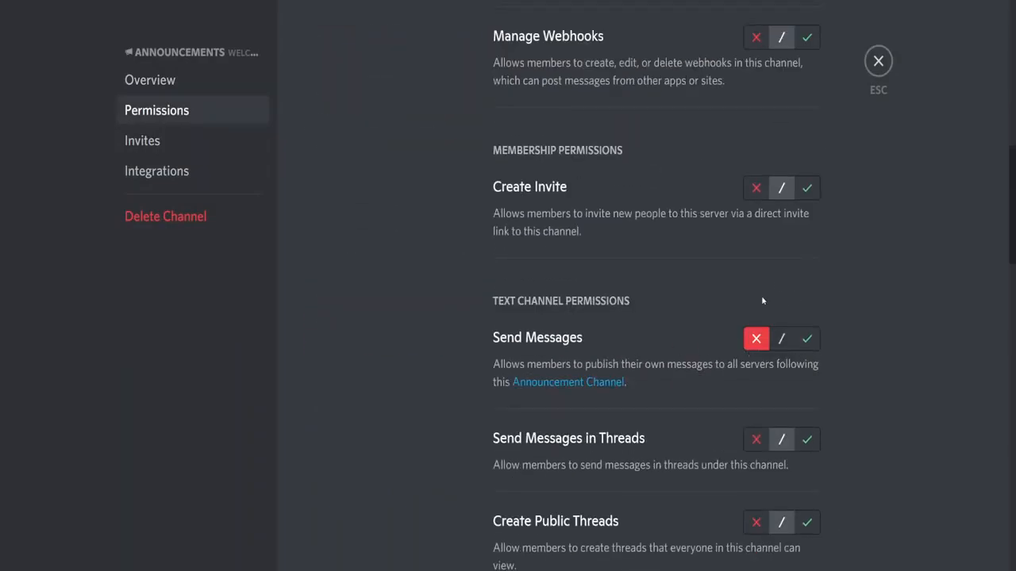
click(878, 61)
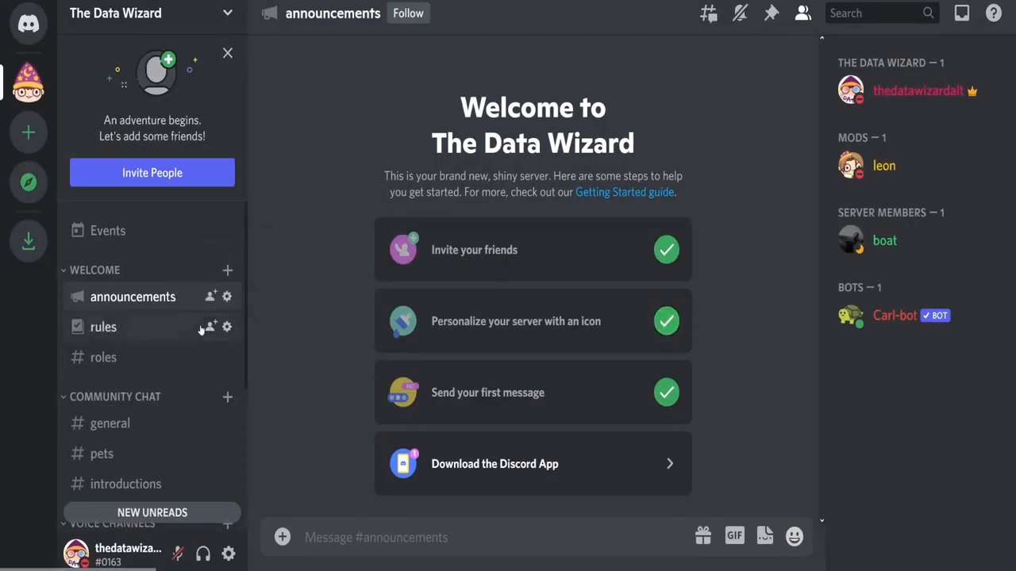
- Check the Send Messages permission in the rules channel's settings and close them
click(235, 327)
click(234, 326)
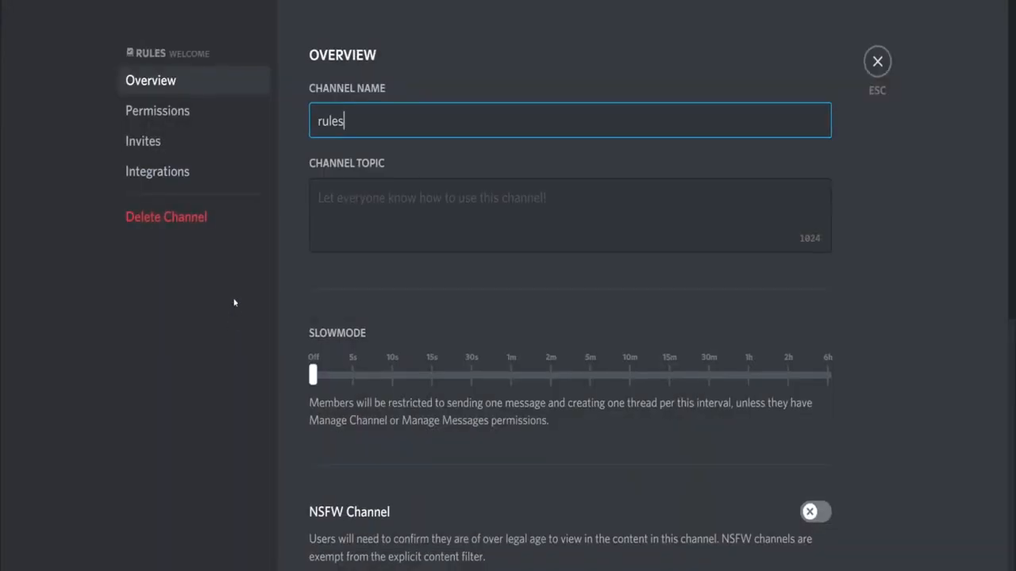
click(195, 119)
scroll(399, 294, down, 8)
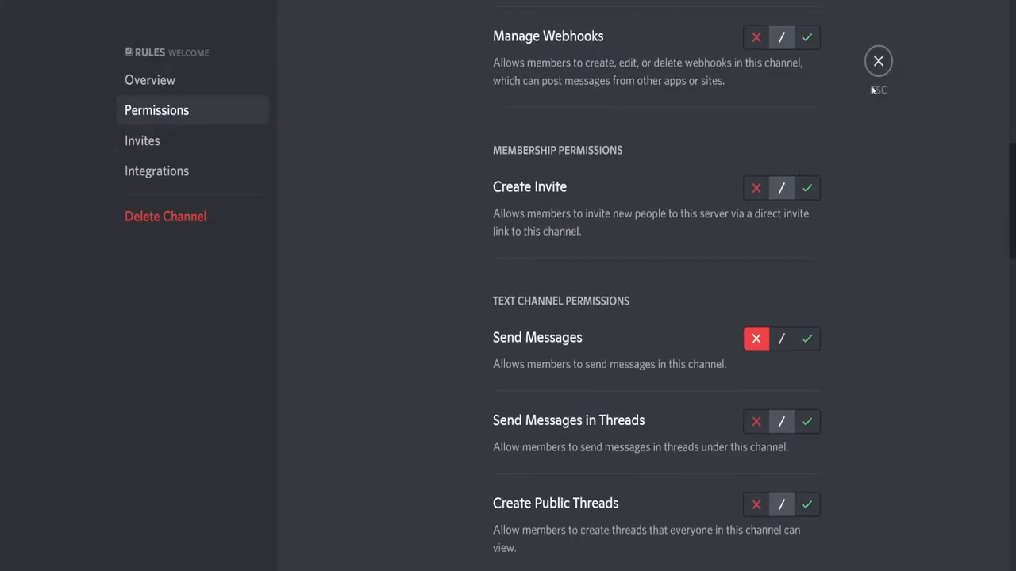
click(880, 60)
- View the roles channel, inspect its channel permissions and close its settings
click(153, 363)
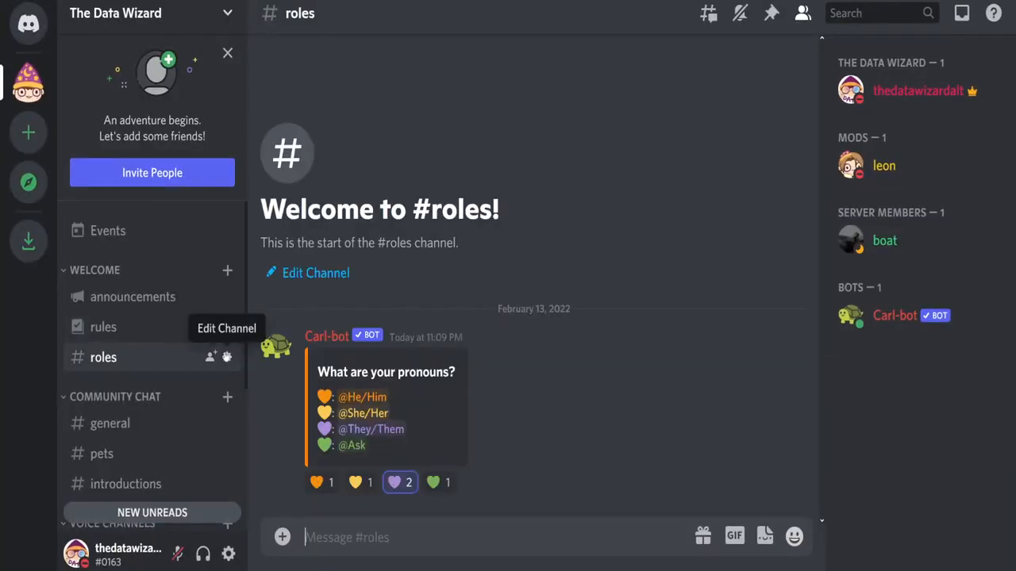
click(227, 357)
click(206, 123)
scroll(506, 338, down, 10)
scroll(508, 343, down, 1)
click(878, 62)
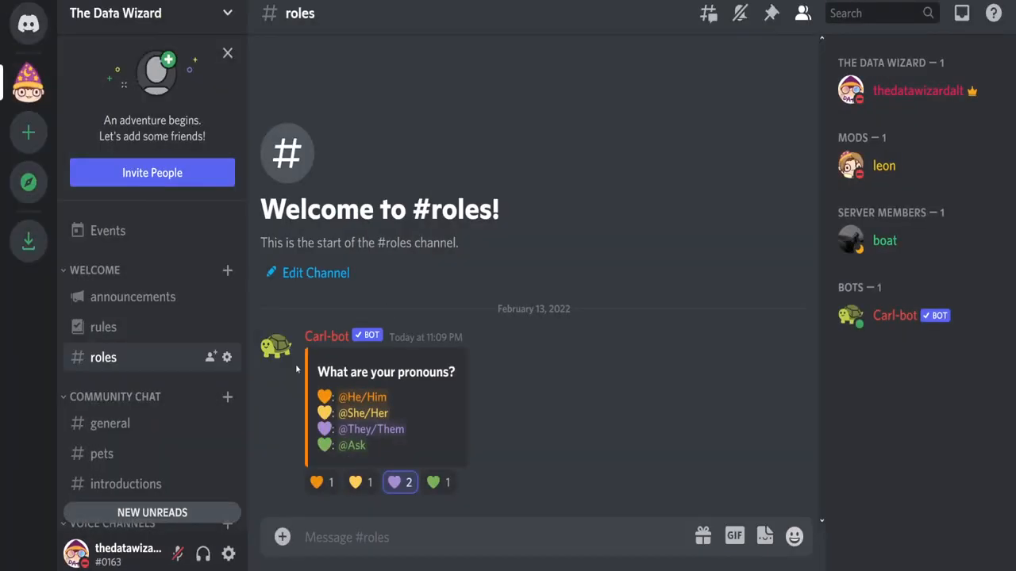
- Look through the mods-only, vc-textonly and general channels, and return to the announcements channel
scroll(177, 405, down, 3)
click(95, 472)
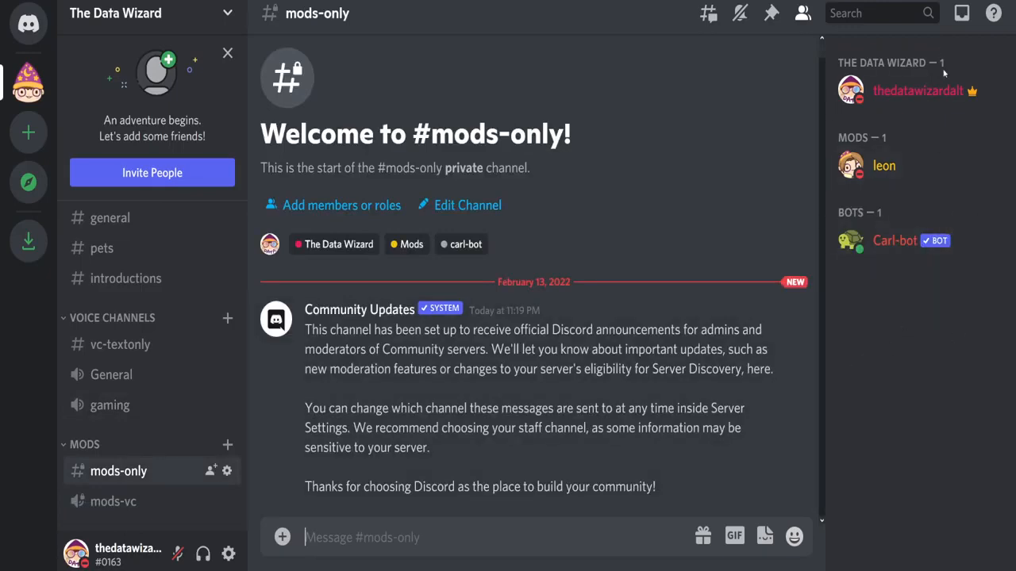
click(161, 351)
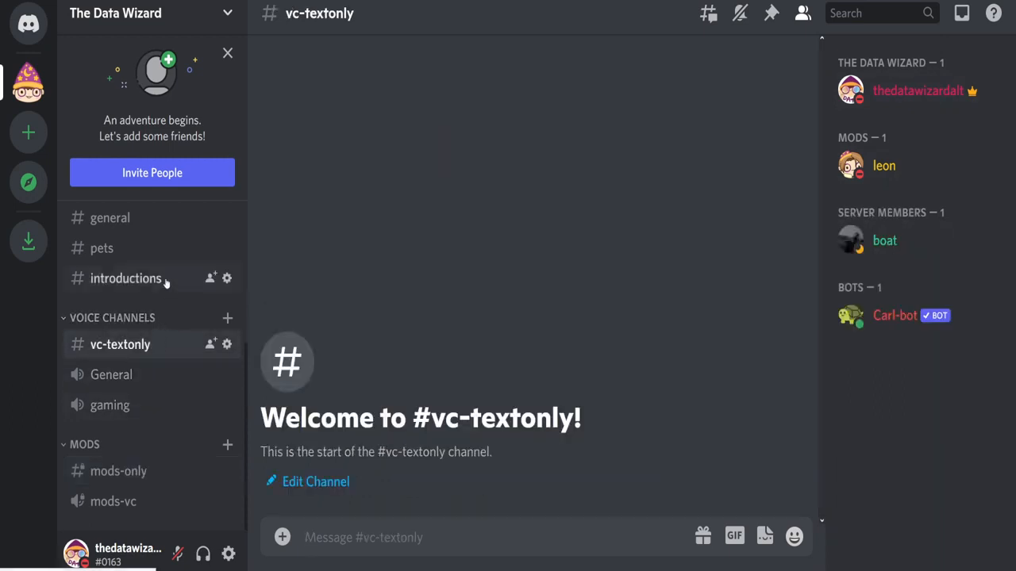
scroll(176, 281, up, 3)
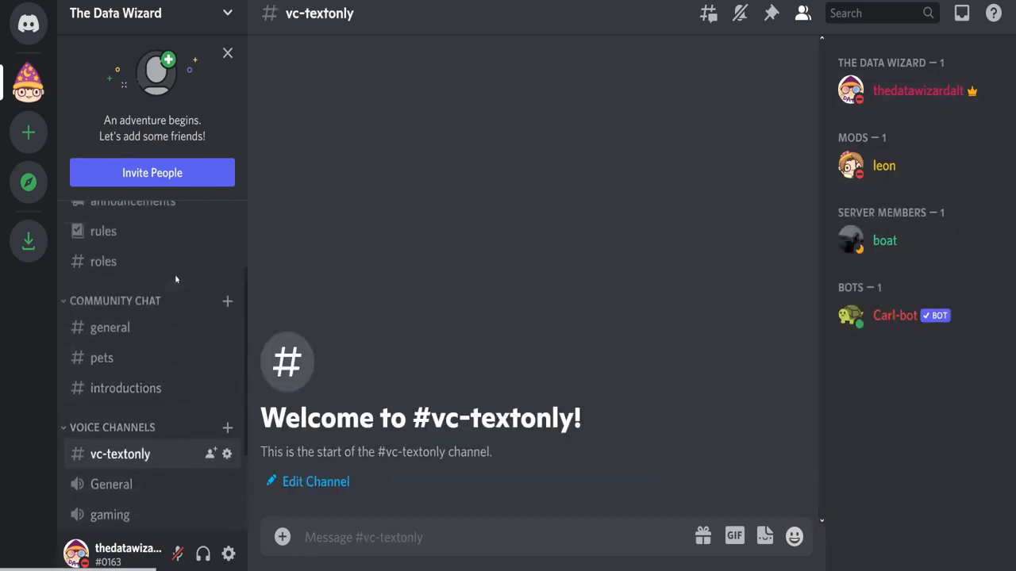
click(147, 328)
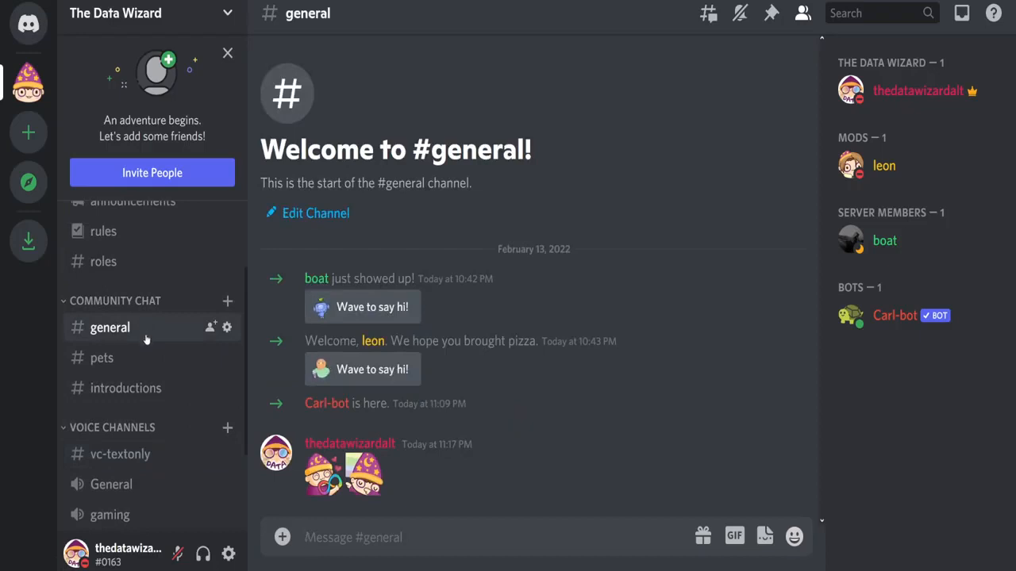
scroll(145, 361, up, 3)
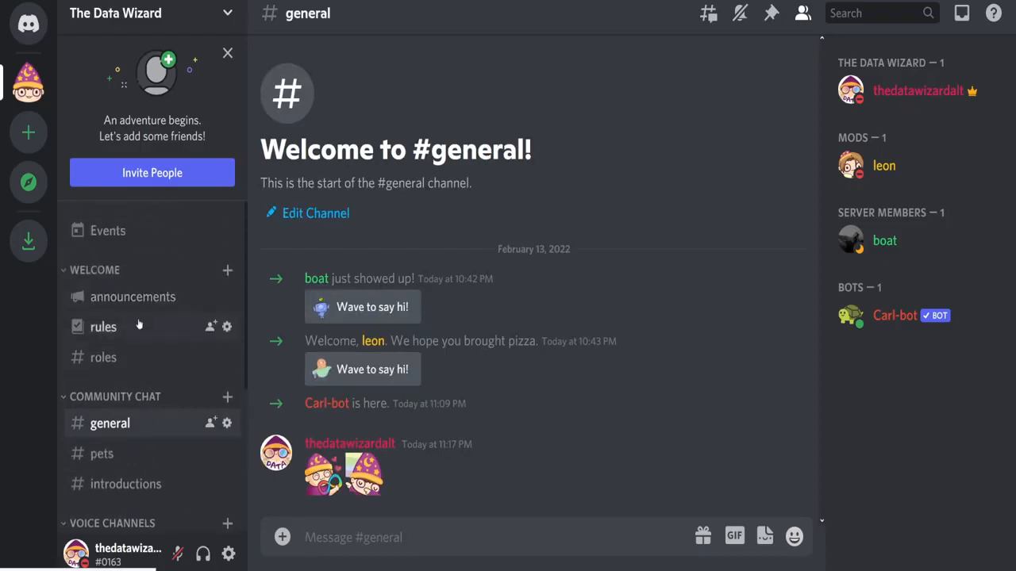
click(143, 299)
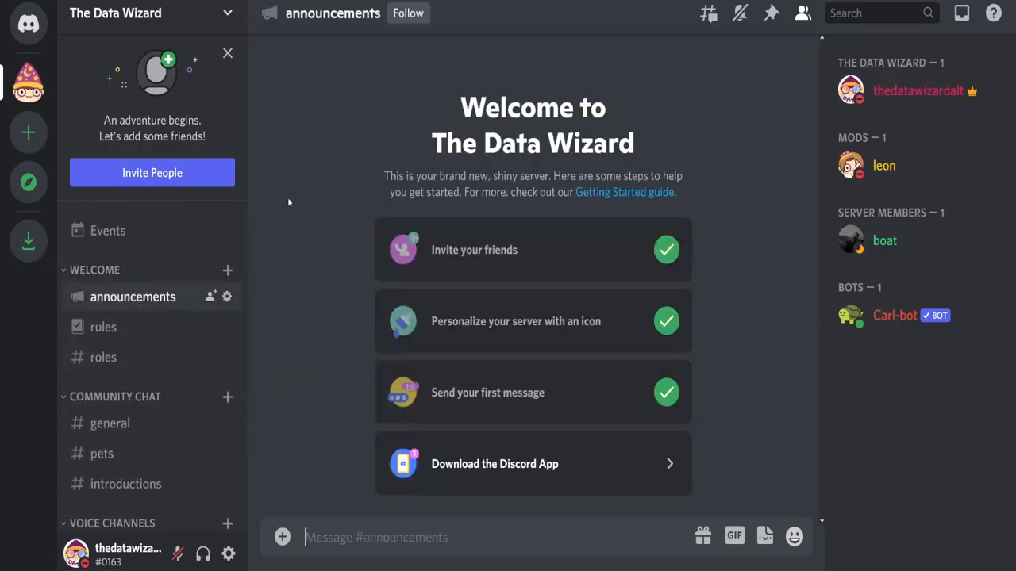